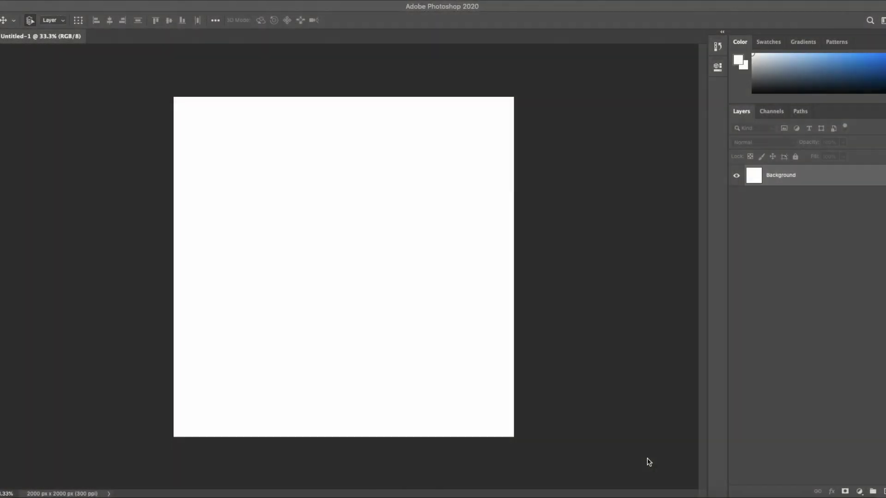
Place the scanned doodle photo on the canvas and scale it up to fill it.
{"action": "left_click_drag", "start_coordinate": [864, 475], "coordinate": [433, 315]}
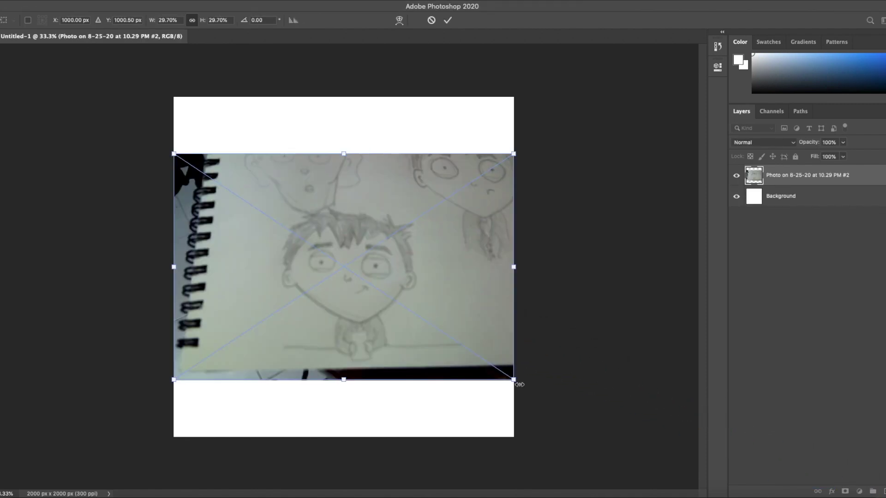
{"action": "left_click_drag", "start_coordinate": [514, 379], "coordinate": [618, 482]}
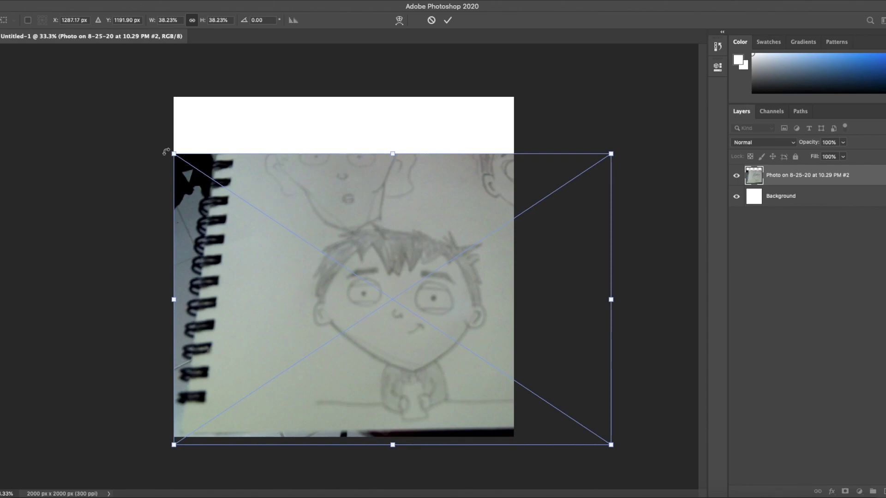
{"action": "left_click_drag", "start_coordinate": [169, 151], "coordinate": [21, 22]}
{"action": "left_click_drag", "start_coordinate": [326, 226], "coordinate": [420, 245]}
{"action": "scroll", "coordinate": [326, 246], "scroll_direction": "down", "scroll_amount": 2}
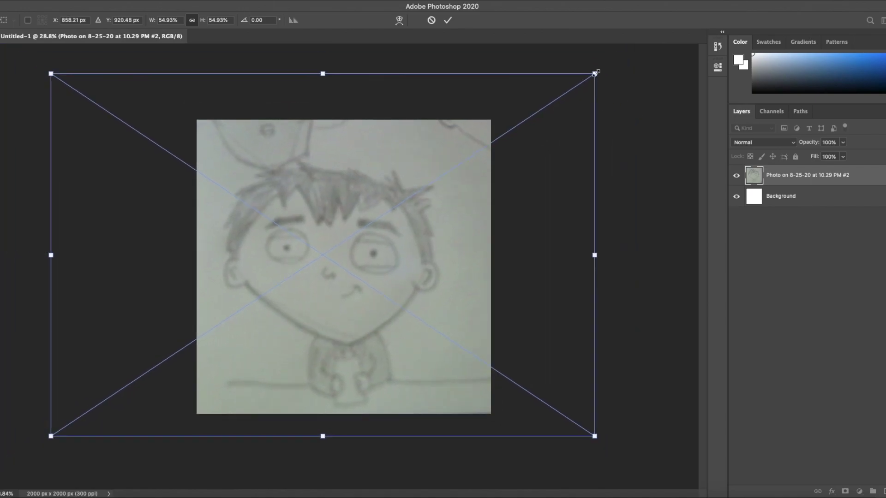
{"action": "scroll", "coordinate": [340, 249], "scroll_direction": "up", "scroll_amount": 4}
{"action": "left_click_drag", "start_coordinate": [376, 263], "coordinate": [377, 261]}
{"action": "key", "text": "Return"}
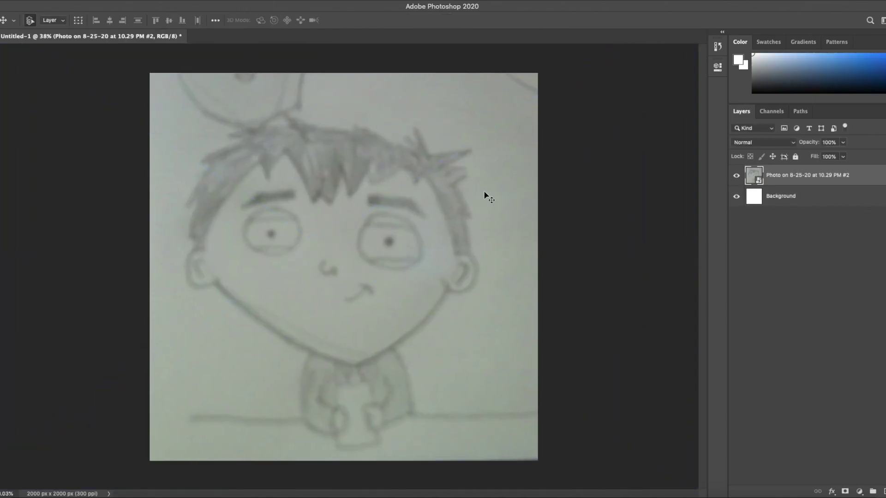
Rename the photo layer to 'Doodle'.
{"action": "double_click", "coordinate": [799, 177]}
{"action": "type", "text": "Doodle"}
{"action": "key", "text": "Return"}
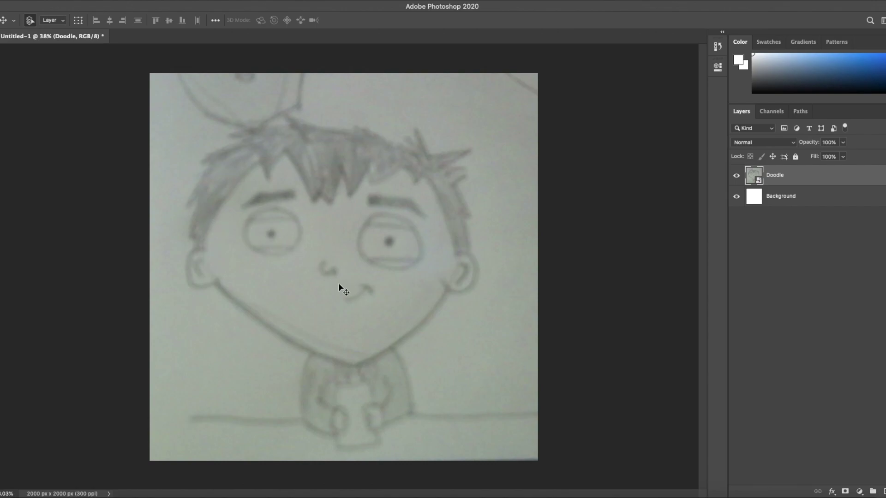
With the Pen tool, place anchors from the left cheek over the head to below the chin.
{"action": "key", "text": "p"}
{"action": "left_click", "coordinate": [155, 280]}
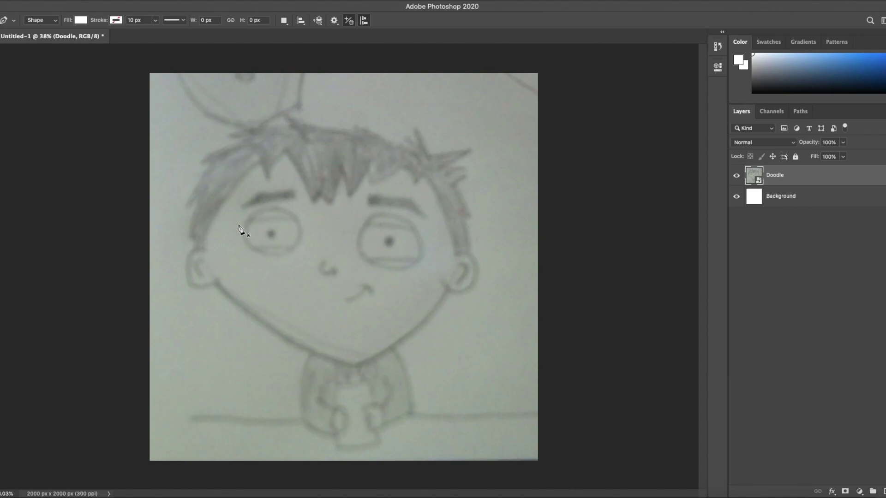
{"action": "left_click", "coordinate": [238, 224]}
{"action": "left_click_drag", "start_coordinate": [395, 241], "coordinate": [423, 313]}
{"action": "left_click_drag", "start_coordinate": [356, 318], "coordinate": [278, 317]}
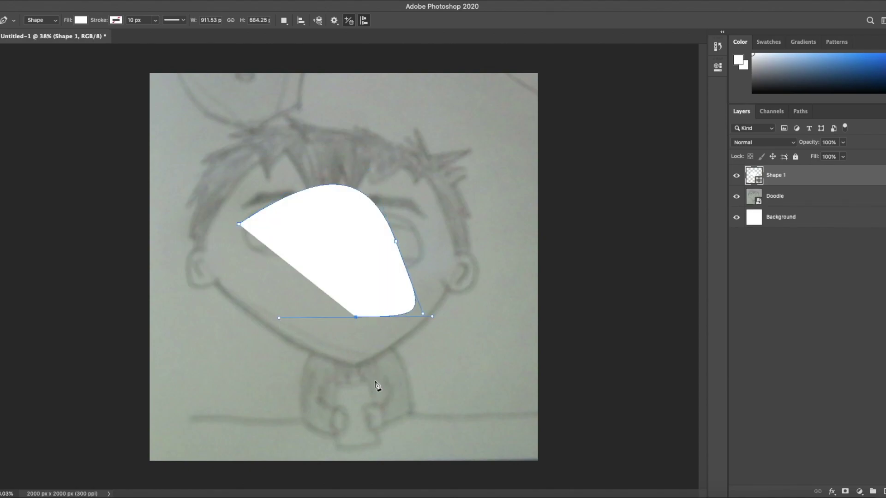
{"action": "left_click_drag", "start_coordinate": [376, 382], "coordinate": [432, 401]}
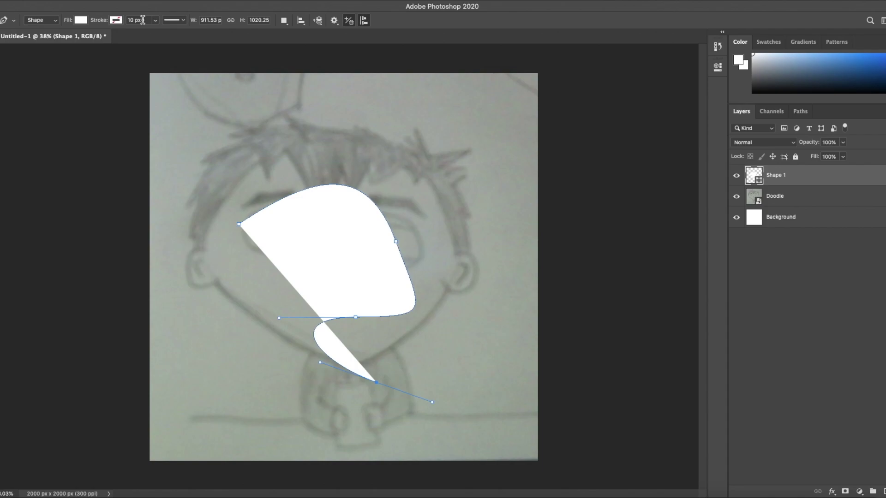
Give Shape 1 a thick black outline.
{"action": "left_click", "coordinate": [118, 21]}
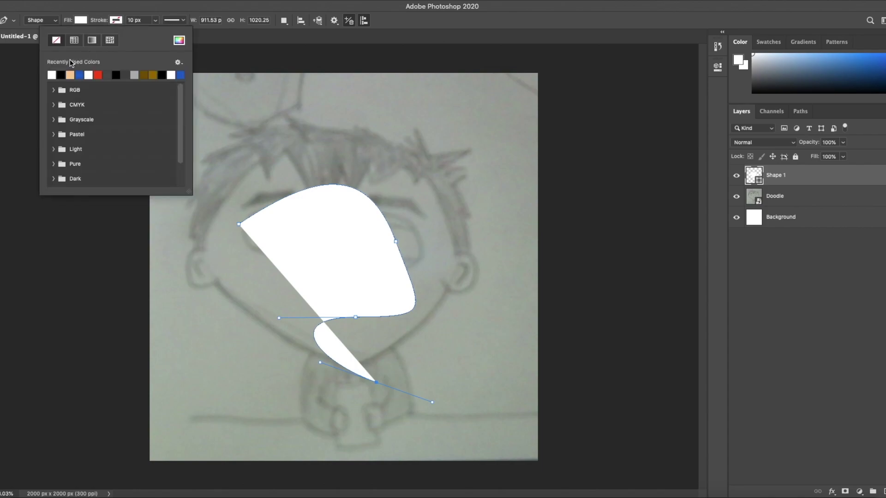
{"action": "left_click", "coordinate": [61, 73]}
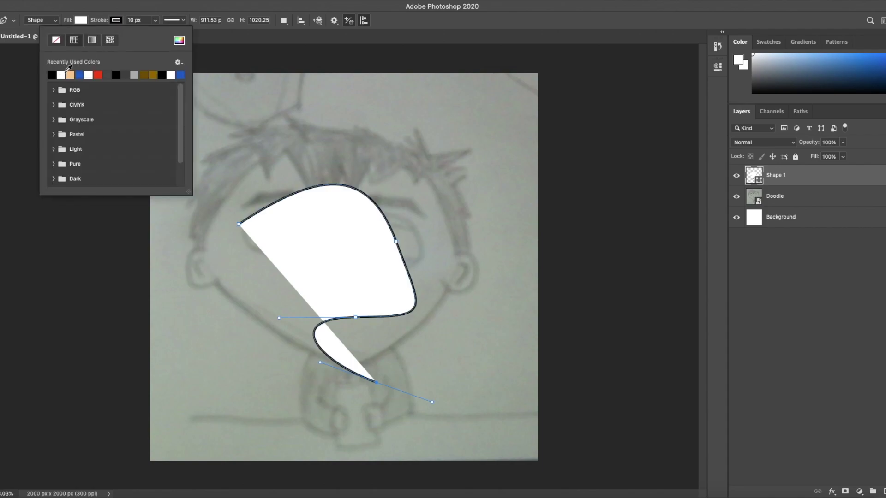
{"action": "left_click", "coordinate": [155, 21]}
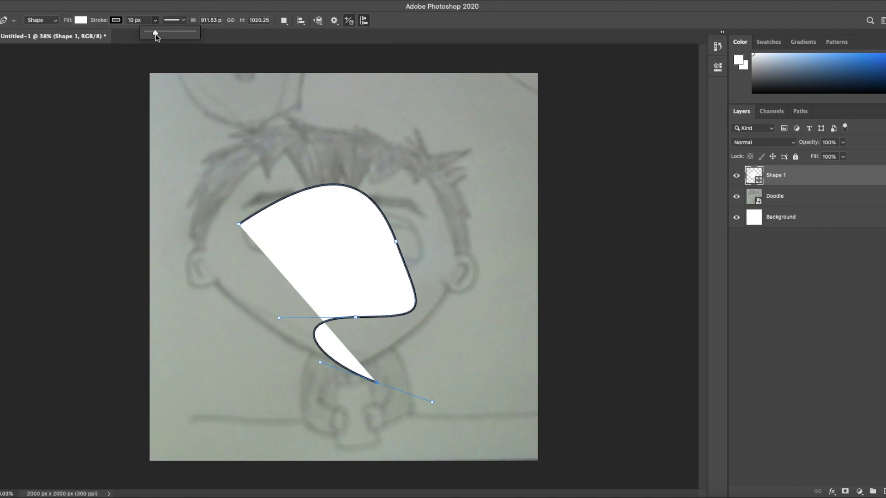
{"action": "left_click_drag", "start_coordinate": [157, 36], "coordinate": [181, 32]}
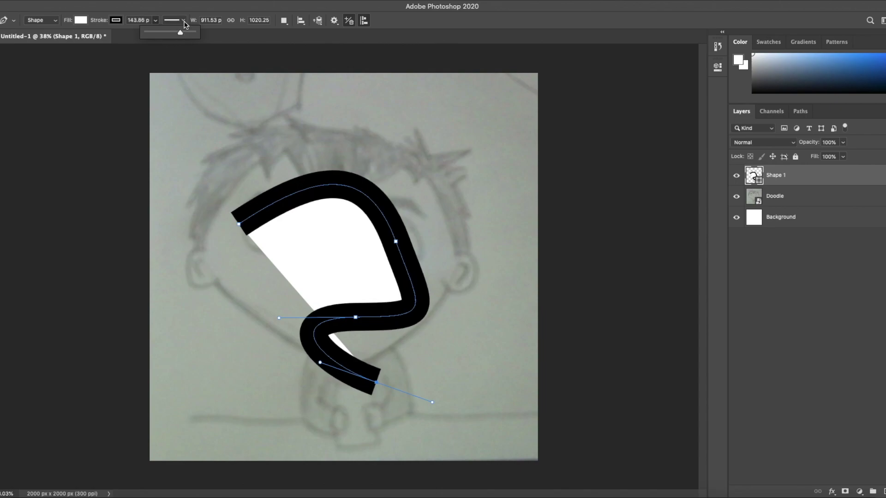
Try inside, centre and outside stroke alignment, settling on centre.
{"action": "left_click", "coordinate": [184, 21]}
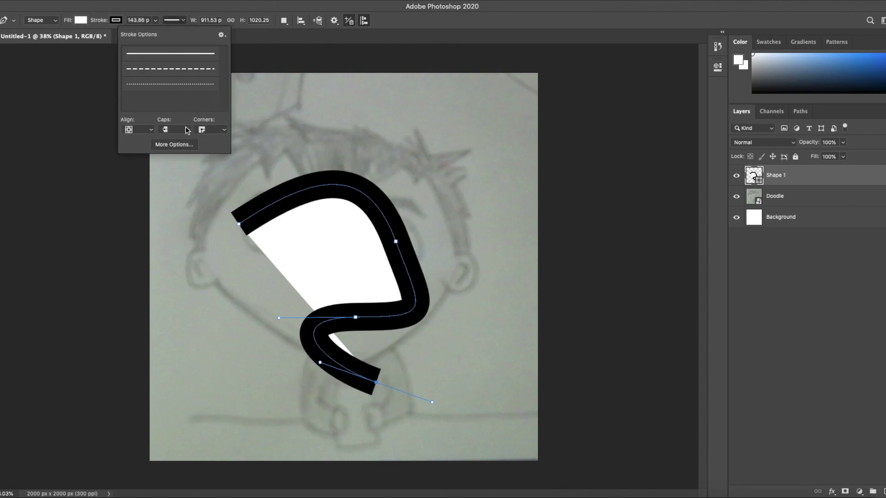
{"action": "left_click", "coordinate": [151, 130]}
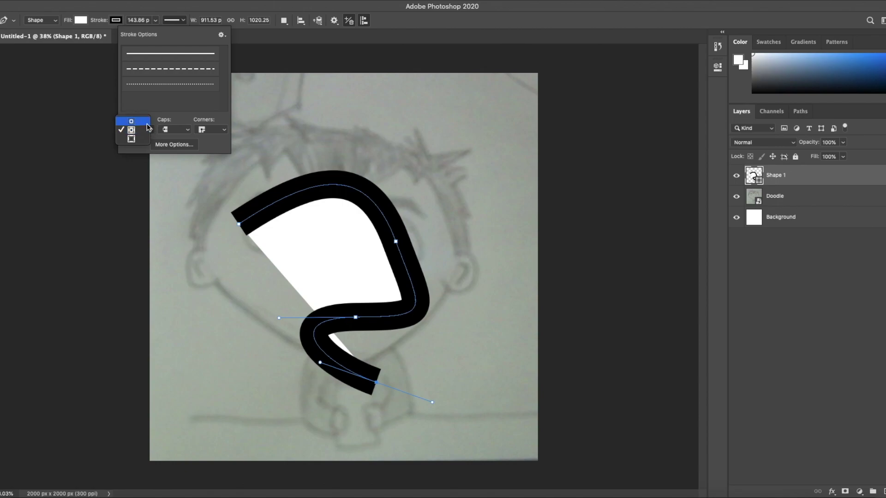
{"action": "left_click", "coordinate": [146, 124]}
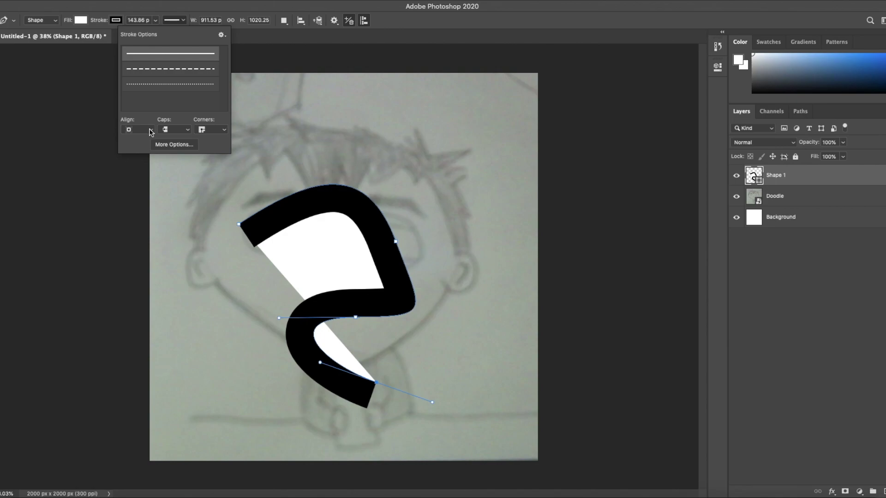
{"action": "left_click", "coordinate": [150, 131]}
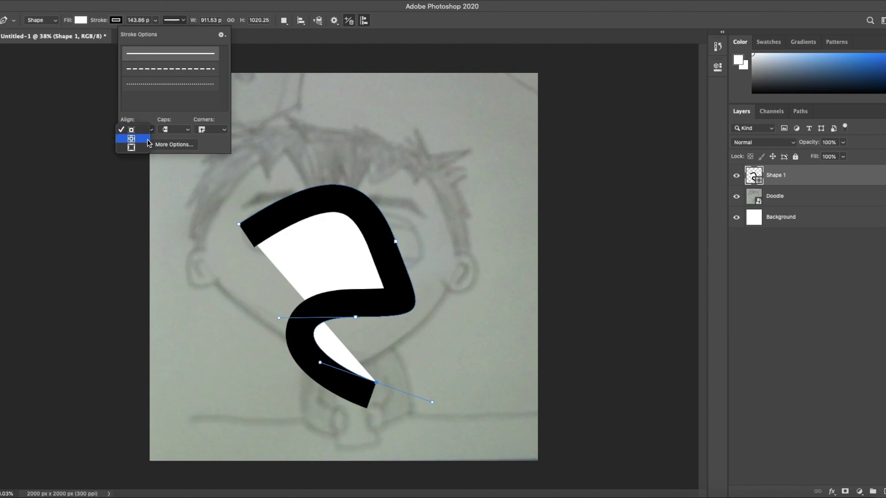
{"action": "left_click", "coordinate": [148, 139]}
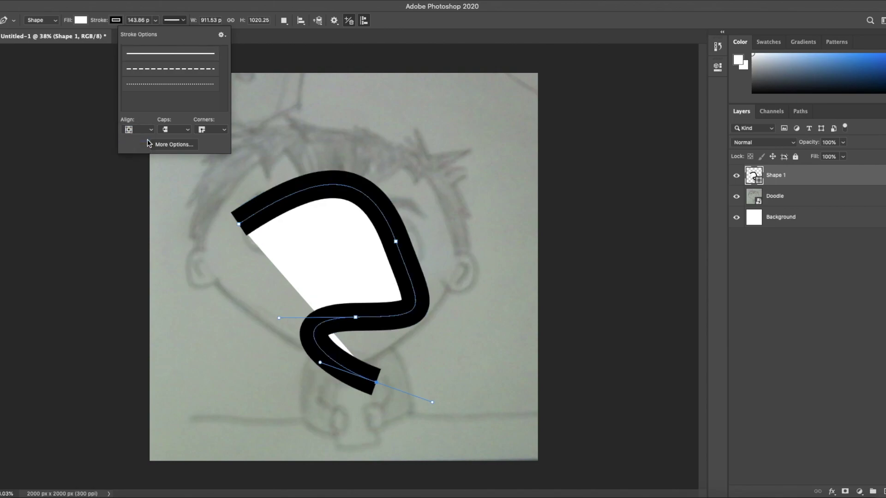
{"action": "left_click", "coordinate": [150, 131]}
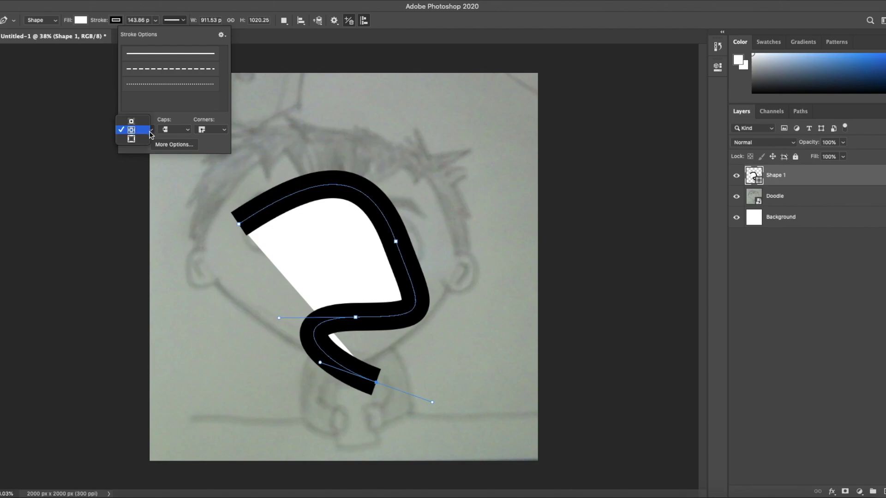
{"action": "left_click", "coordinate": [144, 139]}
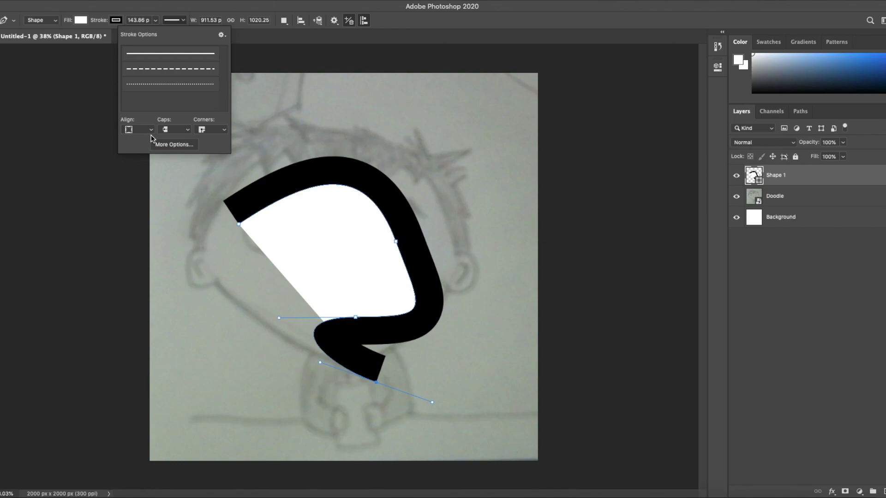
{"action": "left_click", "coordinate": [151, 131]}
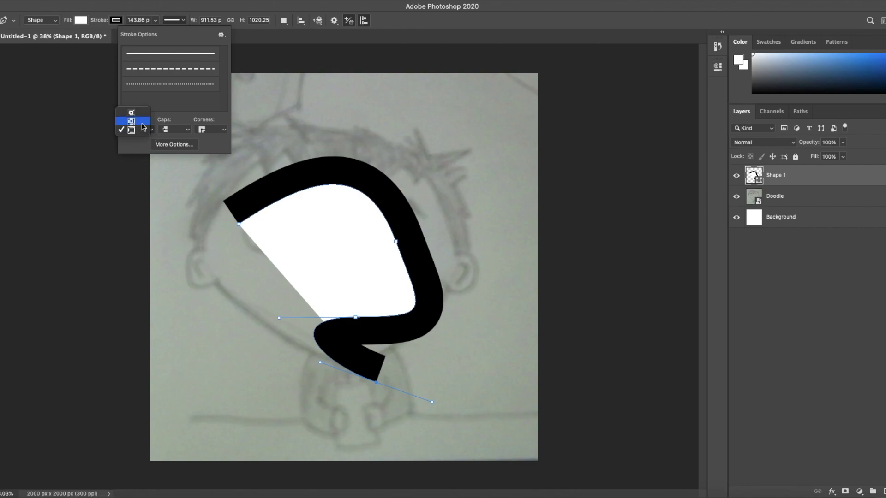
{"action": "left_click", "coordinate": [141, 121]}
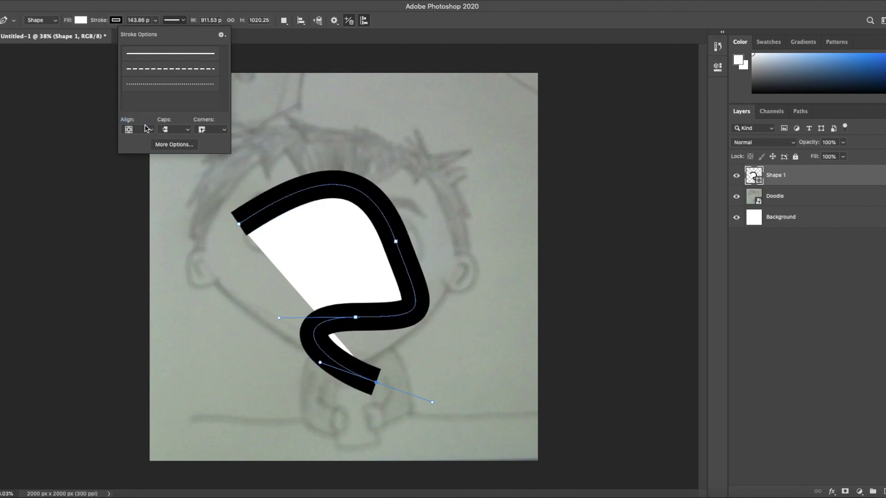
Set the stroke's end caps and corners to round.
{"action": "left_click", "coordinate": [187, 131]}
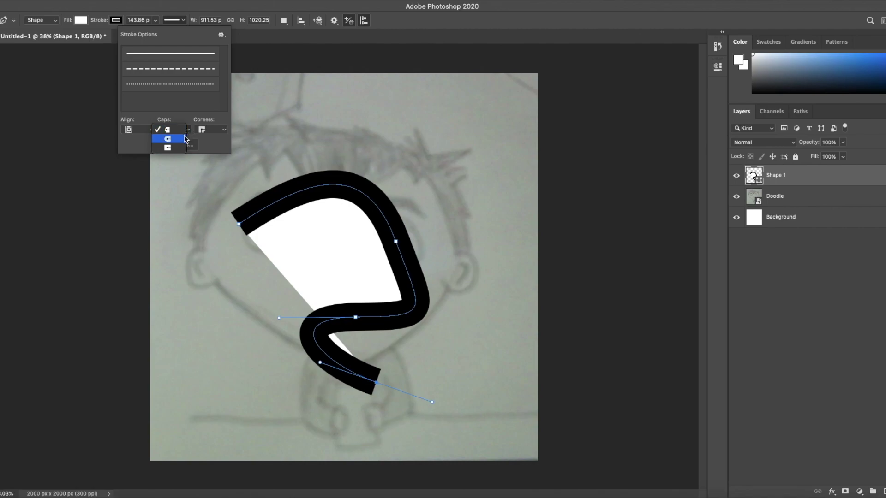
{"action": "left_click", "coordinate": [183, 139]}
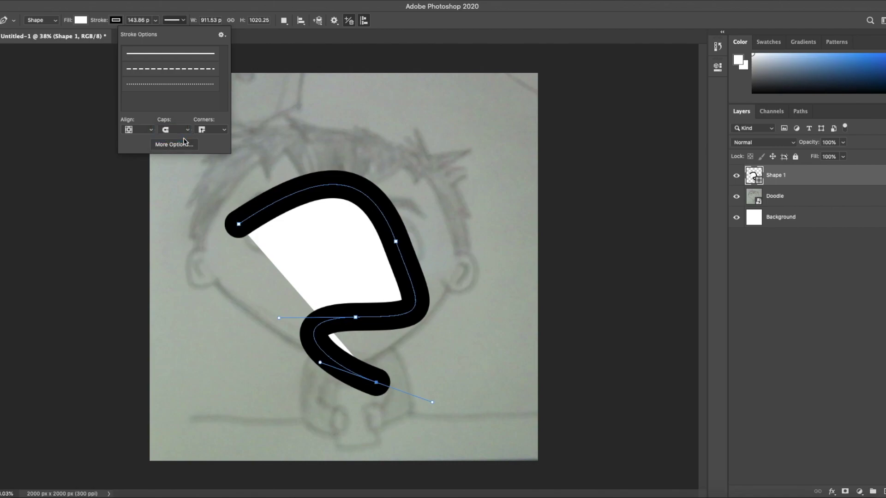
{"action": "left_click", "coordinate": [188, 130]}
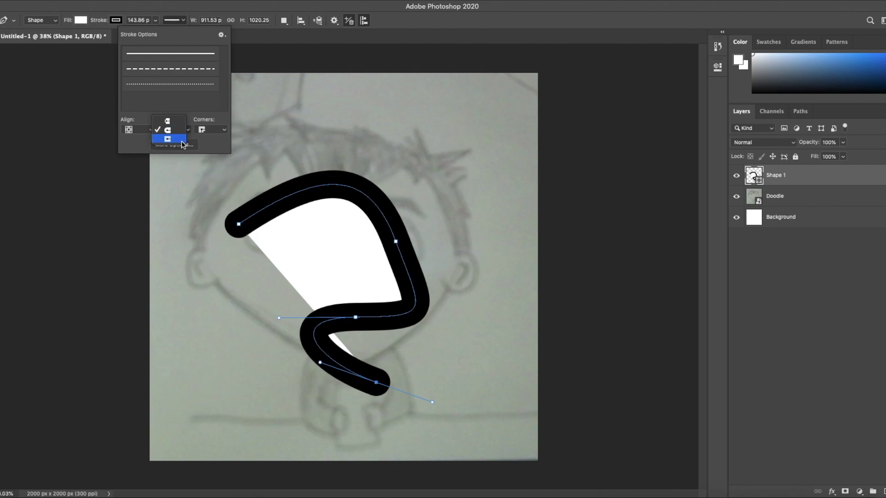
{"action": "left_click", "coordinate": [183, 143]}
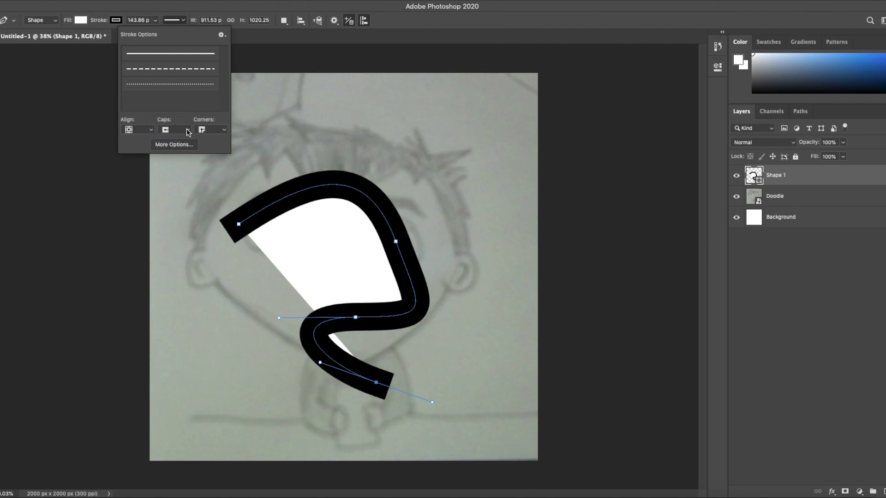
{"action": "left_click", "coordinate": [187, 132]}
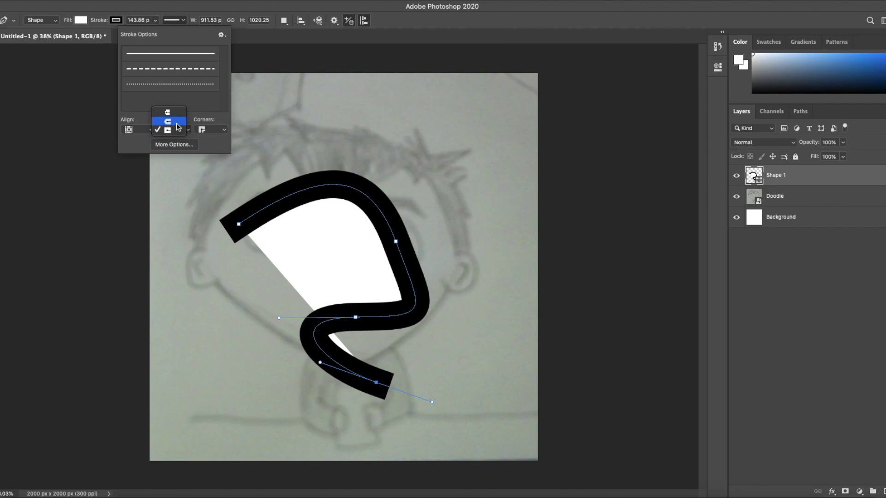
{"action": "left_click", "coordinate": [177, 123]}
{"action": "left_click", "coordinate": [214, 131]}
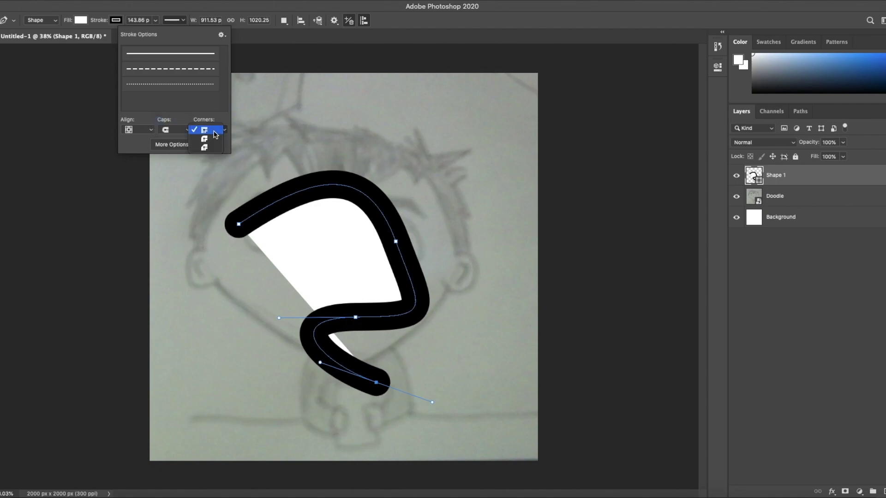
{"action": "left_click", "coordinate": [214, 139]}
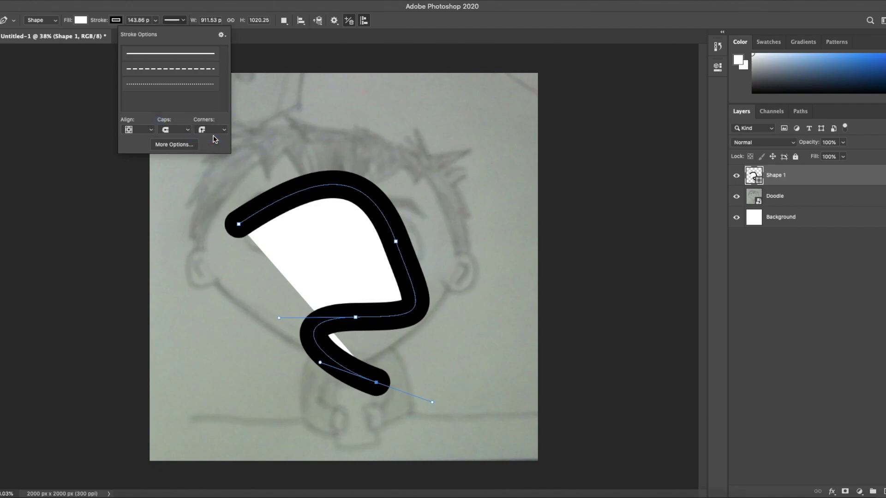
{"action": "left_click", "coordinate": [215, 131]}
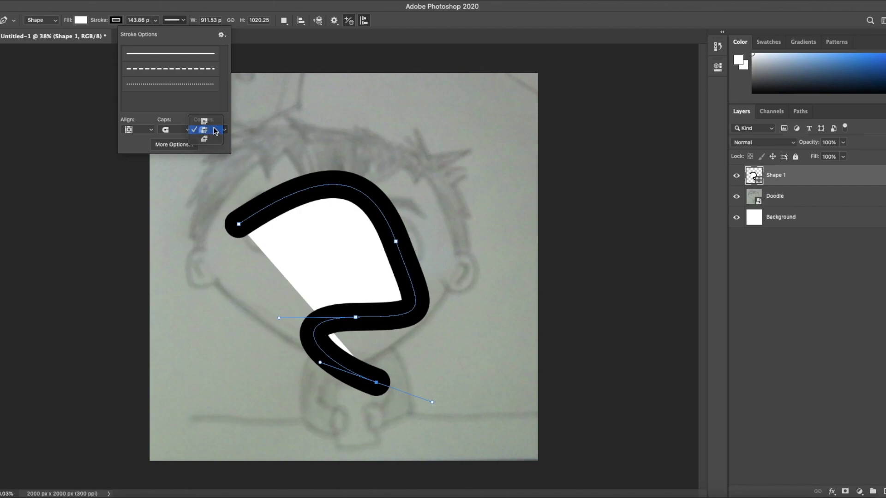
{"action": "left_click", "coordinate": [214, 131]}
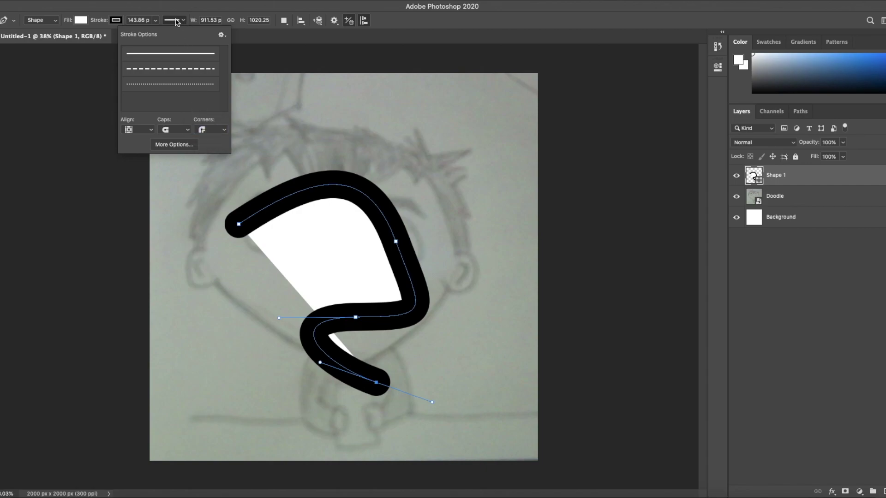
Thin the stroke to 10 px and remove the white fill.
{"action": "left_click", "coordinate": [134, 20]}
{"action": "type", "text": "10"}
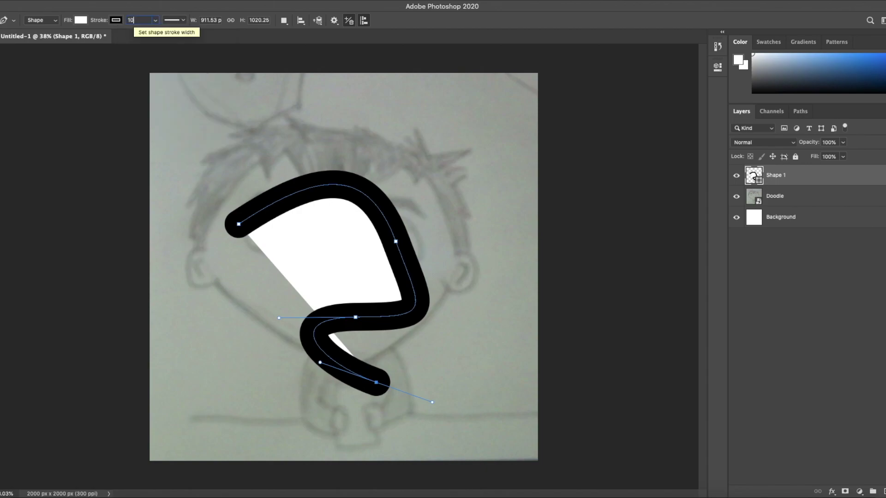
{"action": "key", "text": "Return"}
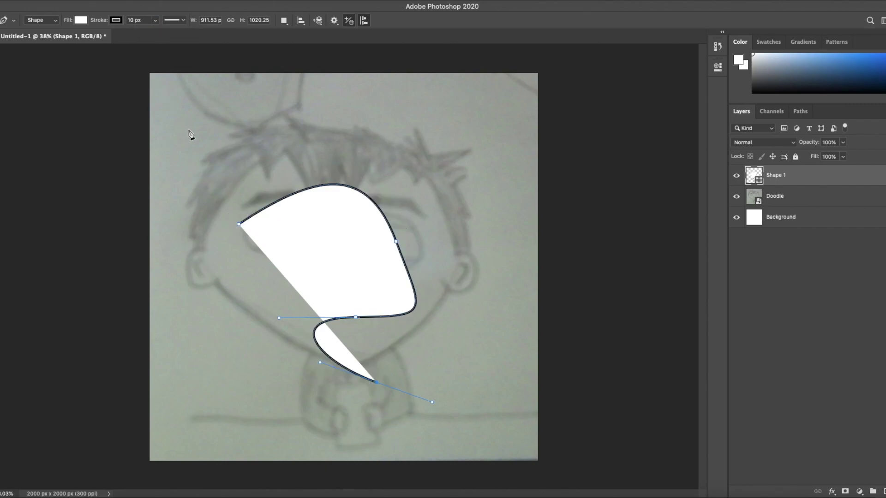
{"action": "left_click", "coordinate": [183, 21]}
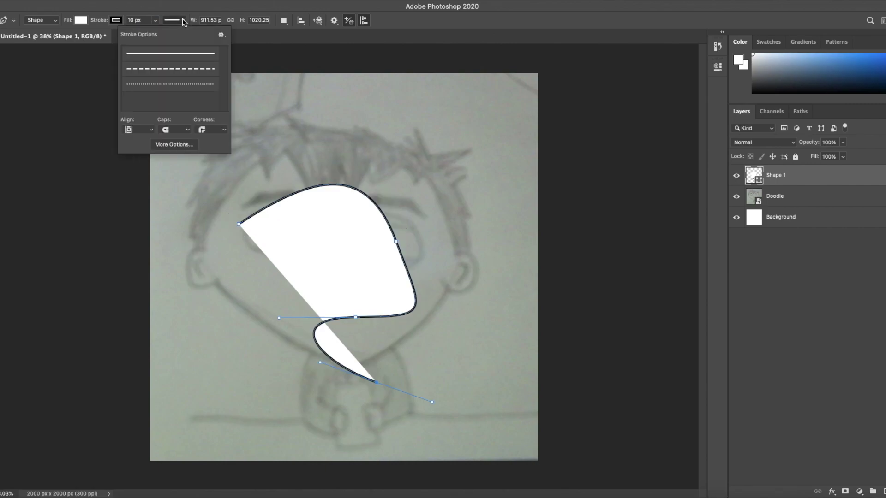
{"action": "left_click", "coordinate": [183, 21]}
{"action": "left_click", "coordinate": [82, 20]}
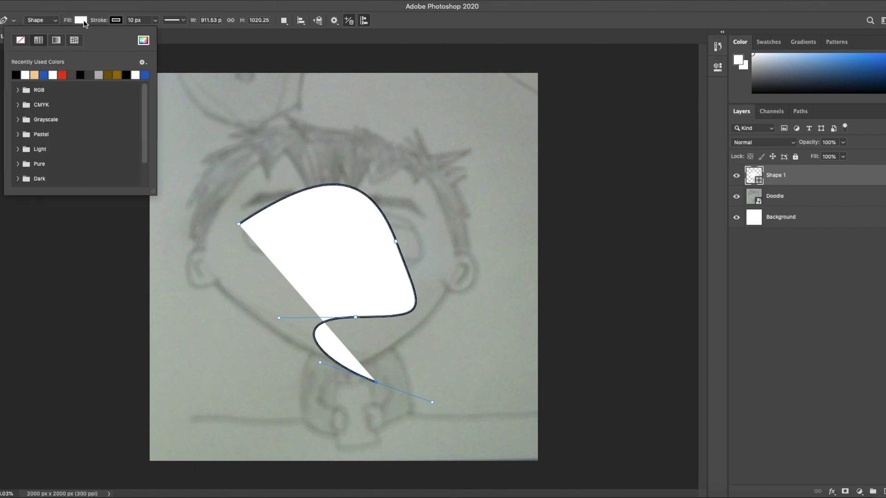
{"action": "left_click", "coordinate": [20, 40]}
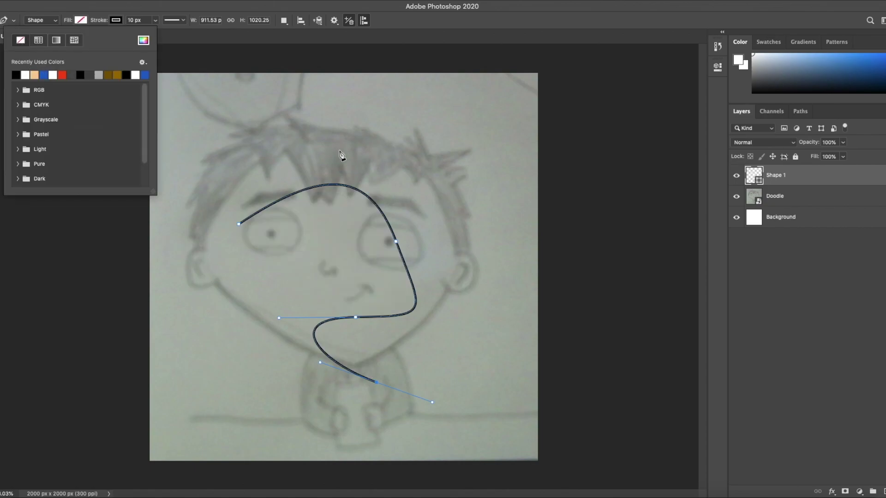
Extend the path with anchors over the hair and down the face's right side.
{"action": "left_click", "coordinate": [376, 164]}
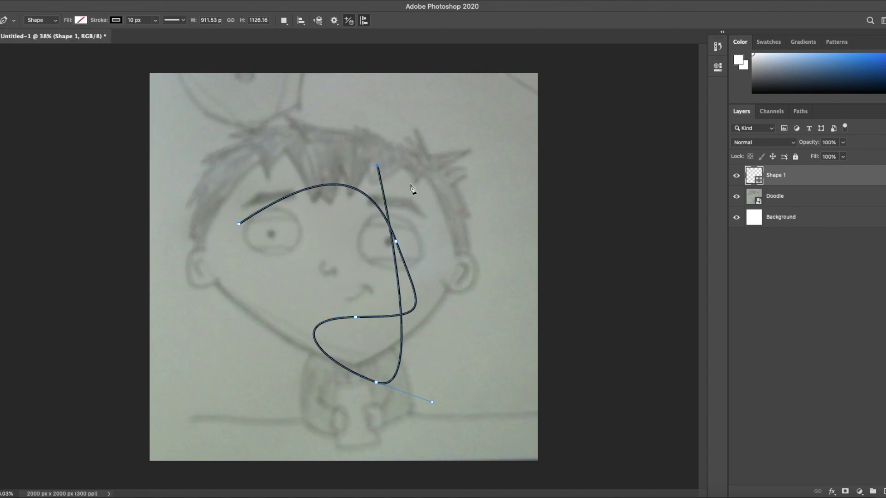
{"action": "left_click", "coordinate": [436, 205]}
{"action": "left_click", "coordinate": [468, 271]}
{"action": "left_click_drag", "start_coordinate": [463, 340], "coordinate": [498, 356]}
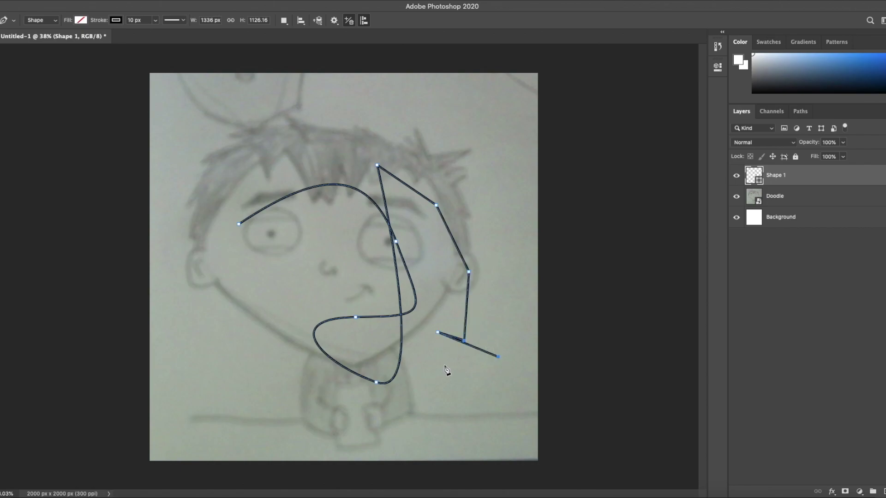
{"action": "key", "text": "v"}
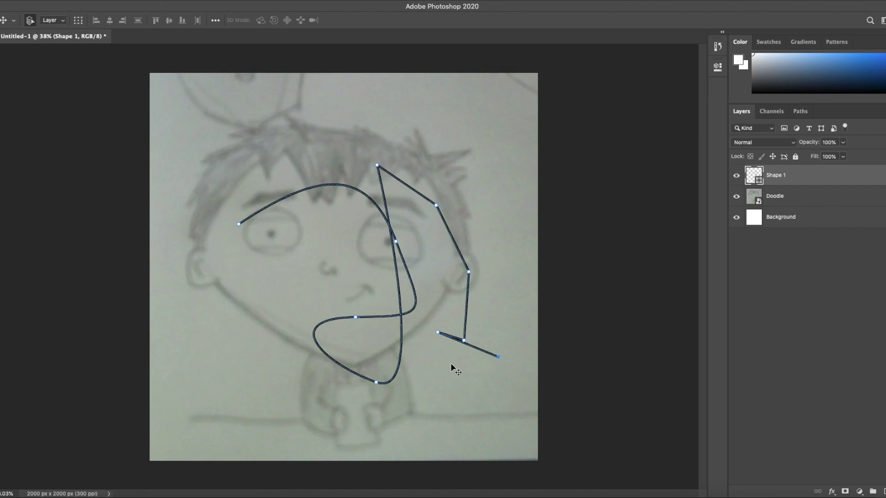
Delete the practice Shape 1 layer, leaving Doodle and Background.
{"action": "key", "text": "Delete"}
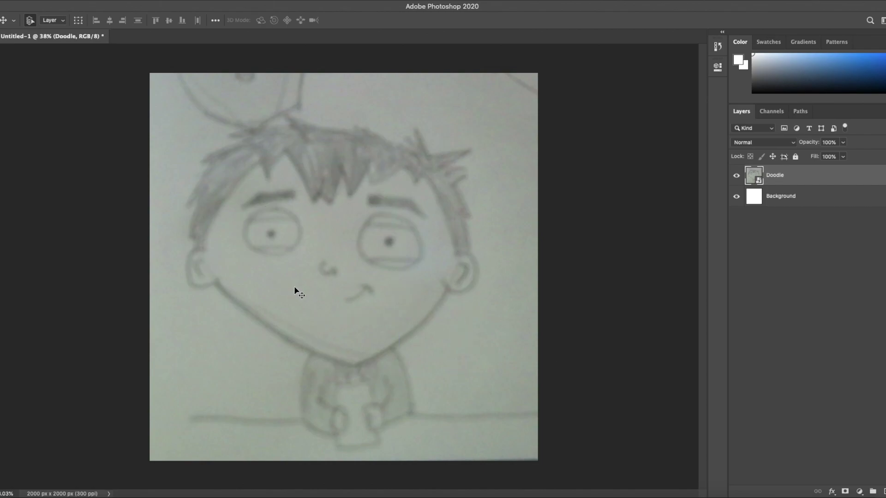
Trace a closed curved outline from the hair top, past both cheeks and chin, back to start.
{"action": "key", "text": "p"}
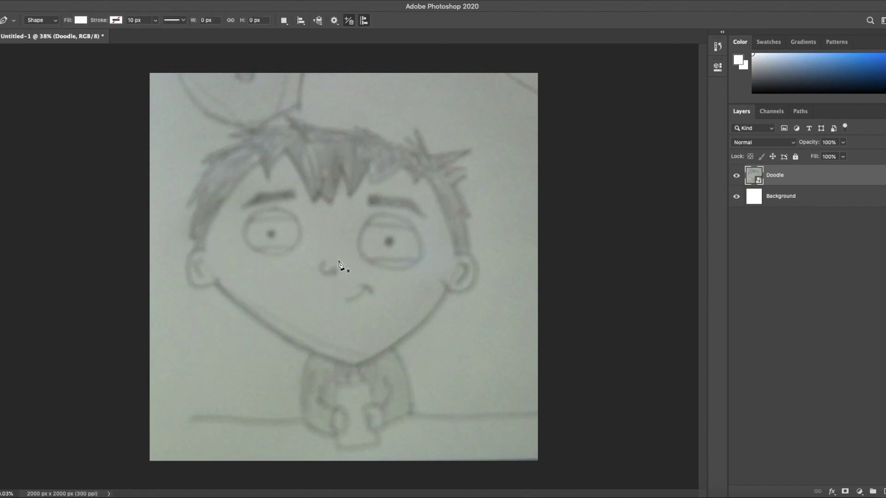
{"action": "scroll", "coordinate": [338, 263], "scroll_direction": "up", "scroll_amount": 1}
{"action": "scroll", "coordinate": [341, 265], "scroll_direction": "up", "scroll_amount": 3}
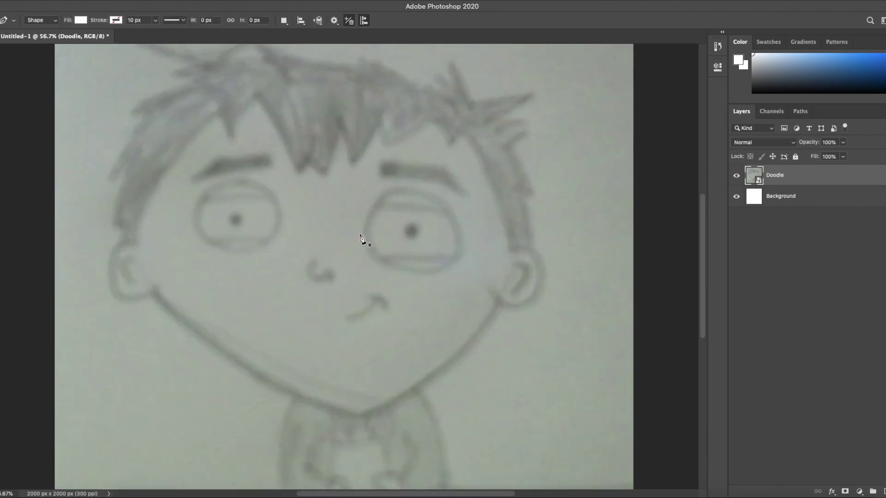
{"action": "scroll", "coordinate": [361, 242], "scroll_direction": "up", "scroll_amount": 3}
{"action": "left_click_drag", "start_coordinate": [360, 245], "coordinate": [355, 259]}
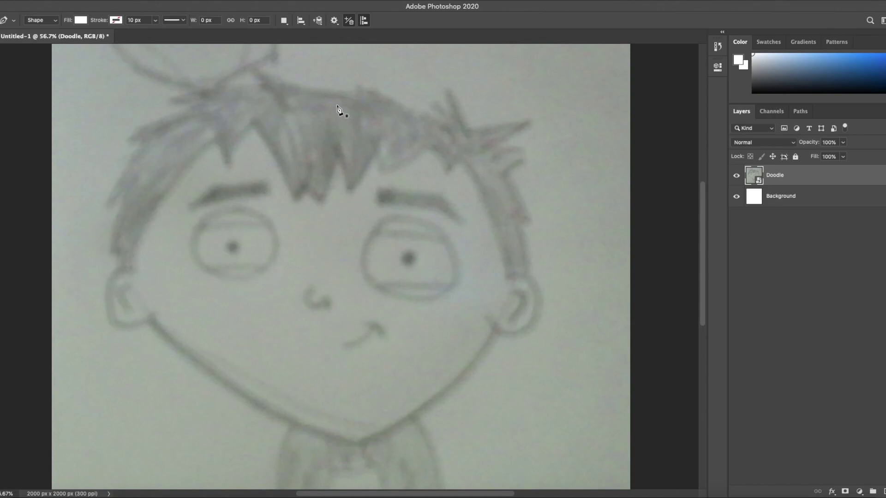
{"action": "left_click_drag", "start_coordinate": [337, 105], "coordinate": [264, 103]}
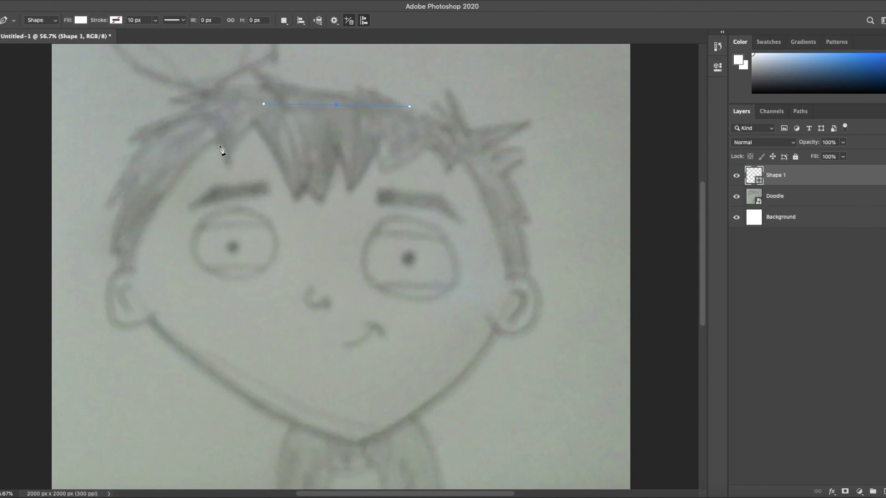
{"action": "left_click_drag", "start_coordinate": [131, 267], "coordinate": [131, 370]}
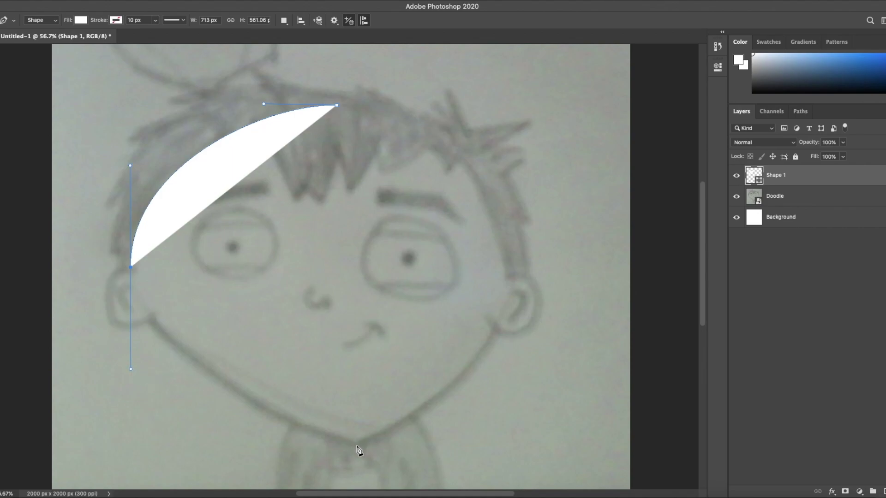
{"action": "left_click_drag", "start_coordinate": [356, 445], "coordinate": [365, 447]}
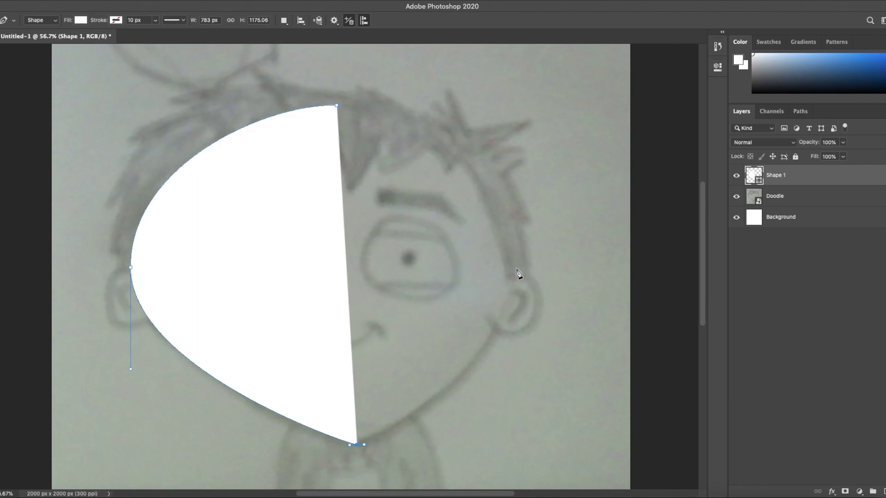
{"action": "left_click_drag", "start_coordinate": [516, 269], "coordinate": [516, 171]}
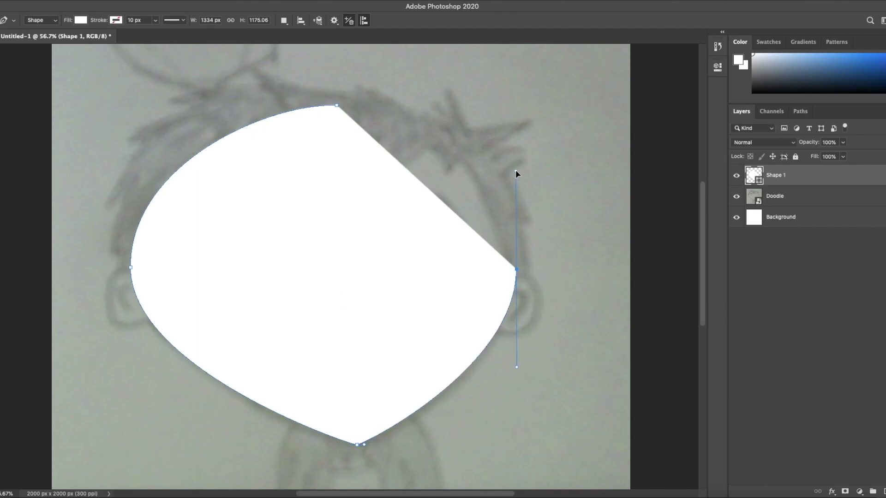
{"action": "left_click", "coordinate": [337, 106]}
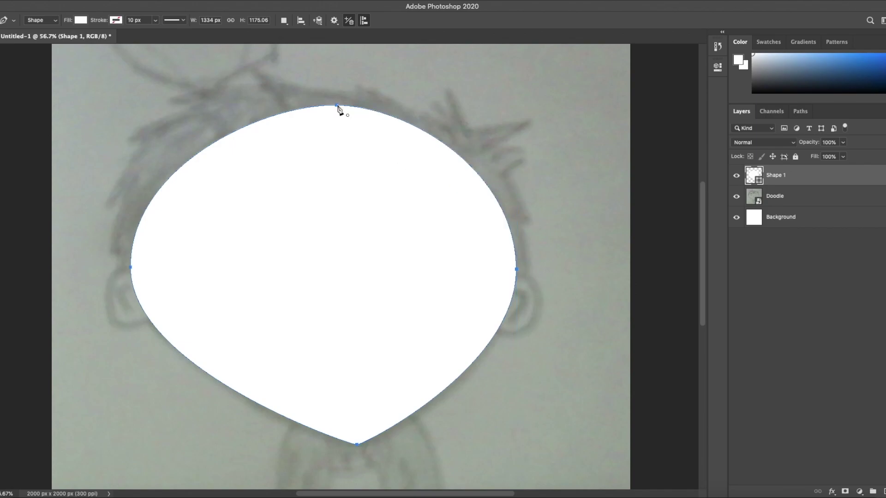
Give the head shape a black 10 px stroke and no fill.
{"action": "left_click", "coordinate": [113, 21]}
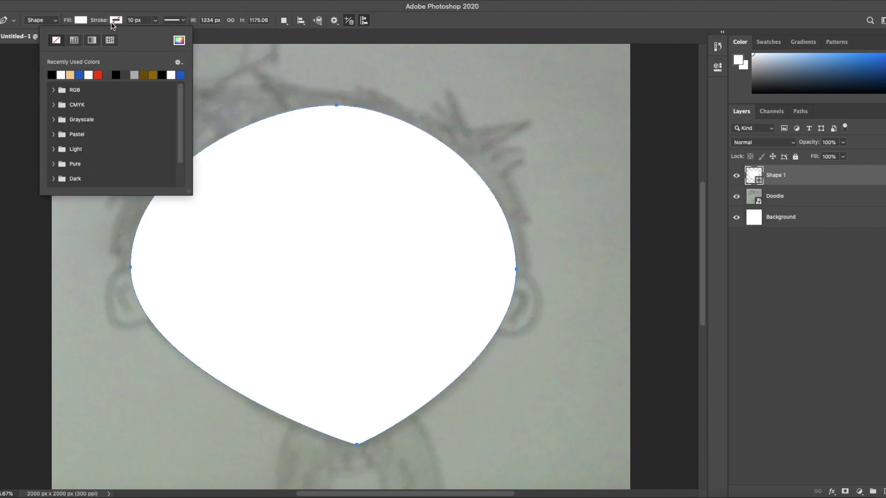
{"action": "left_click", "coordinate": [53, 75]}
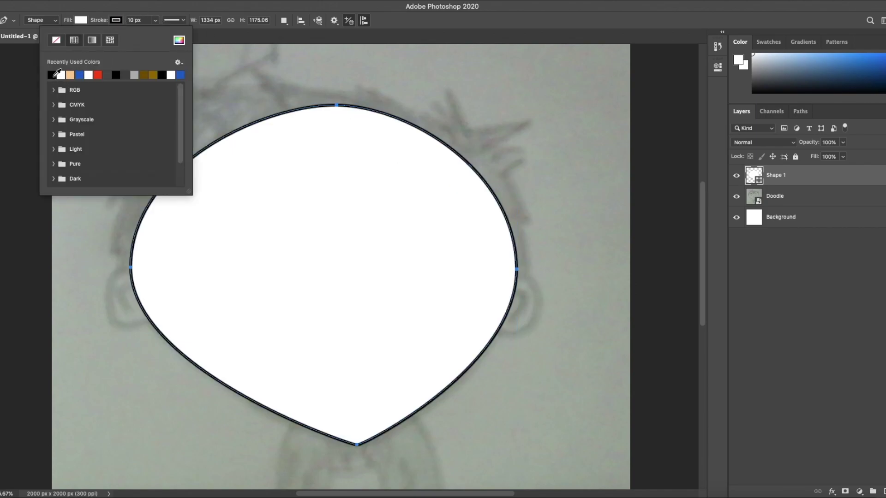
{"action": "left_click", "coordinate": [182, 20]}
{"action": "left_click", "coordinate": [184, 22]}
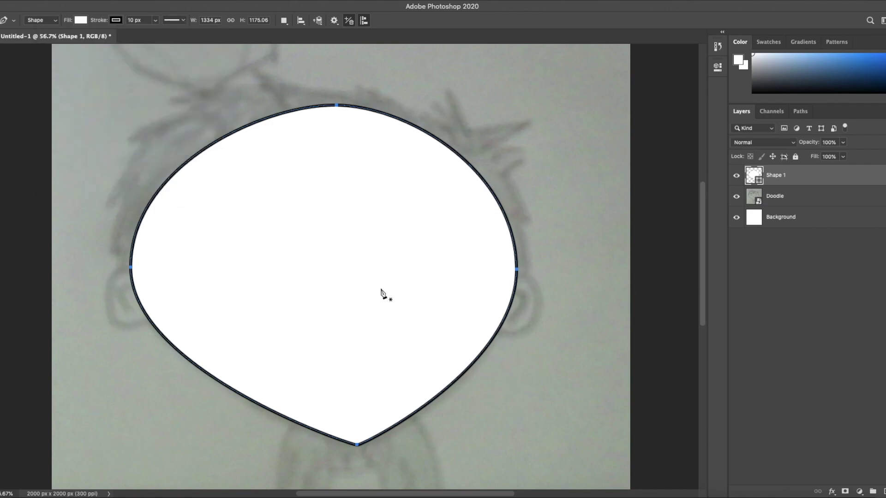
{"action": "left_click", "coordinate": [81, 21]}
{"action": "left_click", "coordinate": [20, 42]}
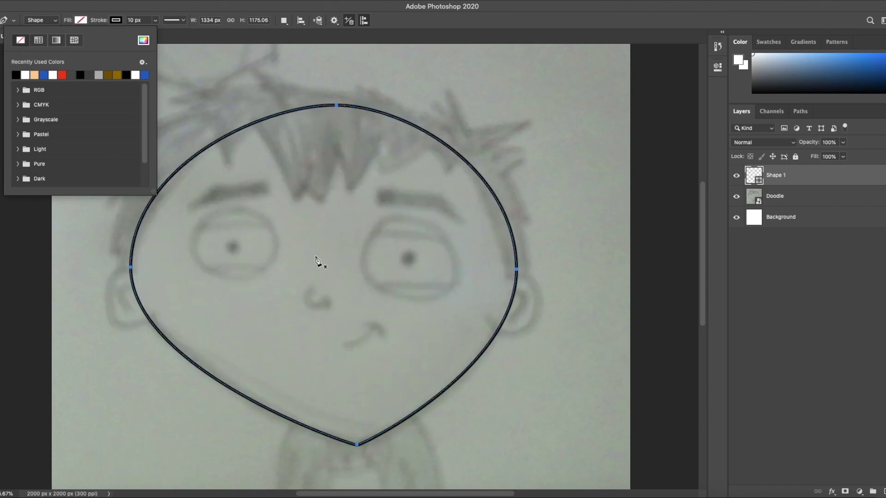
{"action": "key", "text": "v"}
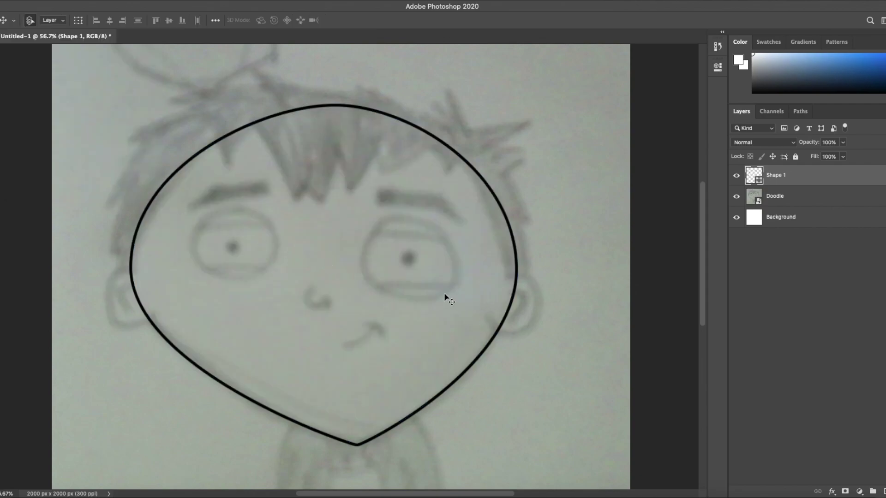
Adjust the top, left and right anchor handles so the outline fits the head and jaw.
{"action": "key", "text": "a"}
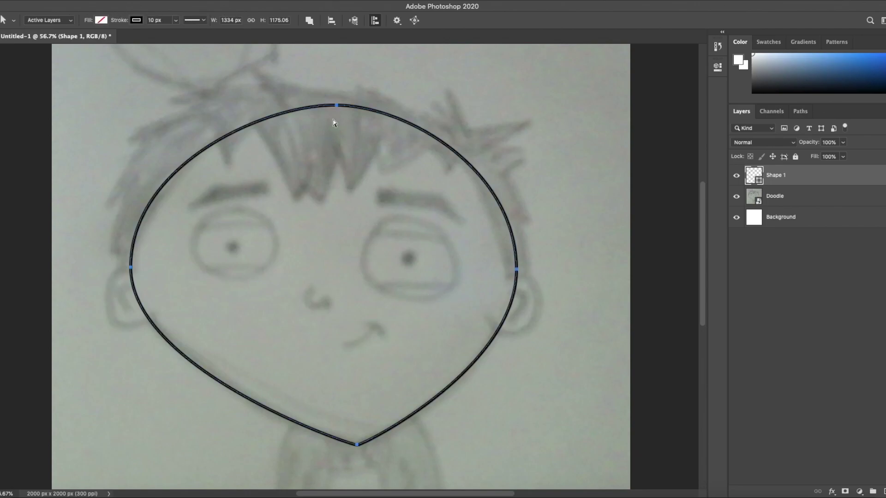
{"action": "left_click", "coordinate": [336, 105]}
{"action": "mouse_move", "coordinate": [411, 109]}
{"action": "left_mouse_down"}
{"action": "mouse_move", "coordinate": [436, 111]}
{"action": "mouse_move", "coordinate": [428, 107]}
{"action": "left_mouse_up"}
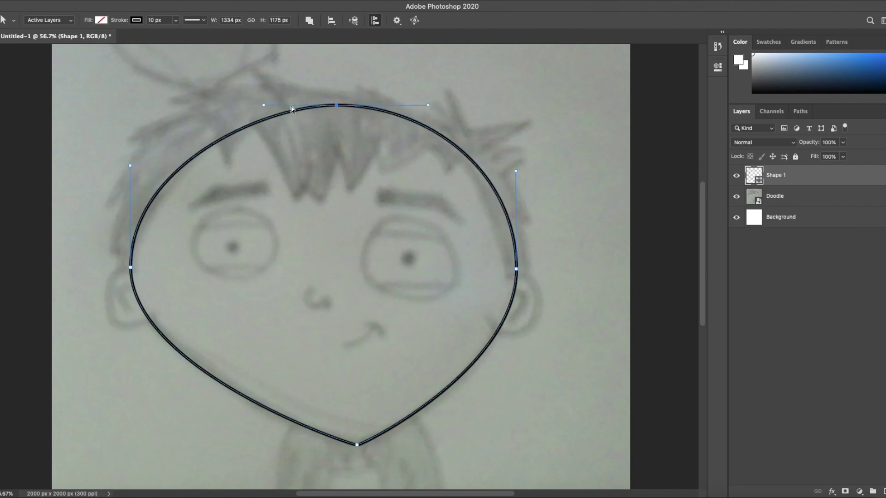
{"action": "left_click_drag", "start_coordinate": [264, 106], "coordinate": [247, 105]}
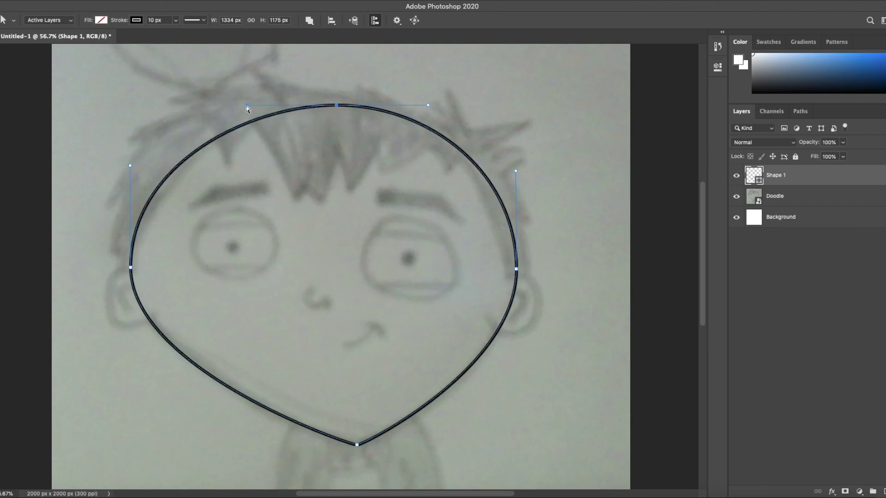
{"action": "left_click", "coordinate": [131, 268]}
{"action": "left_click_drag", "start_coordinate": [130, 371], "coordinate": [131, 350]}
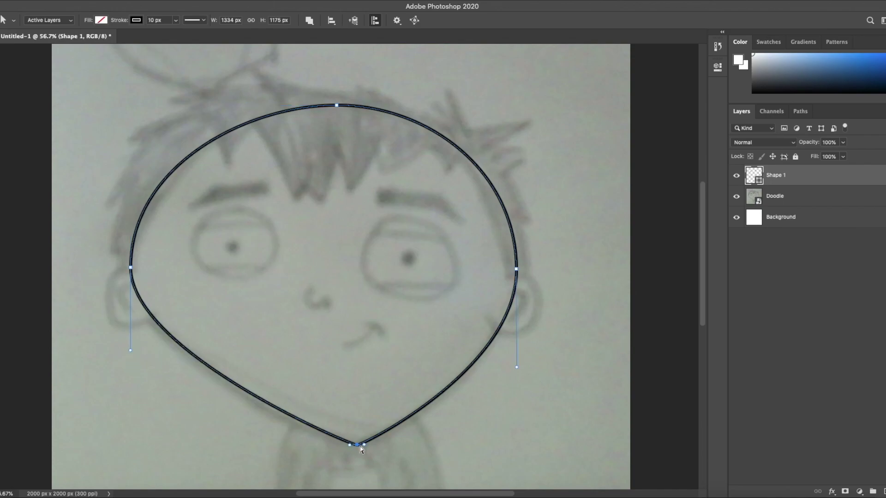
{"action": "left_click", "coordinate": [516, 269]}
{"action": "left_click_drag", "start_coordinate": [517, 367], "coordinate": [517, 363]}
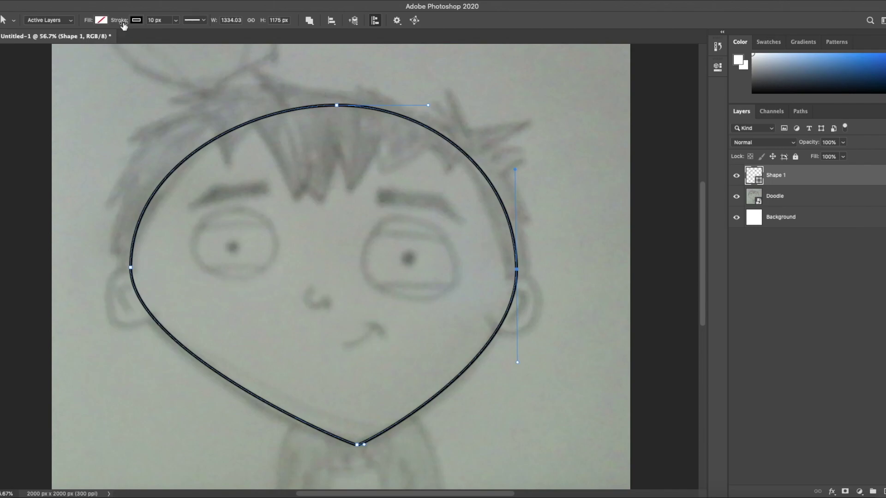
{"action": "left_click", "coordinate": [101, 20]}
Fill the head shape with peach.
{"action": "left_click", "coordinate": [56, 76]}
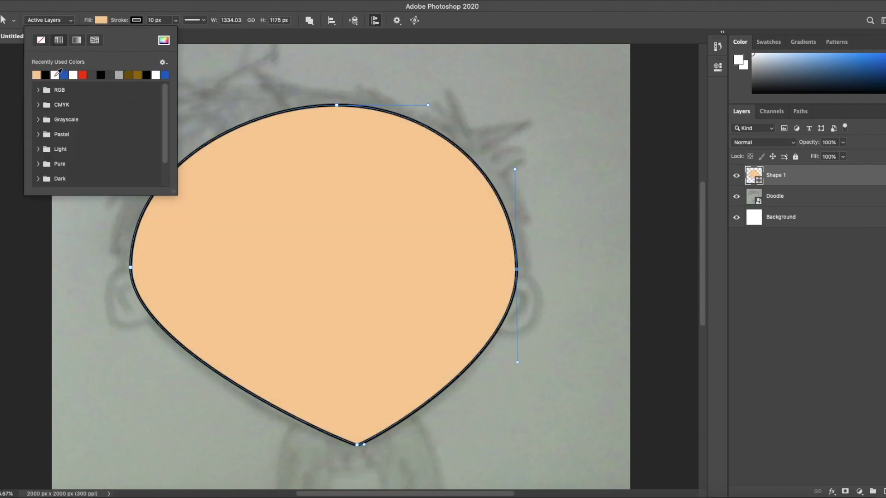
{"action": "left_click", "coordinate": [106, 21]}
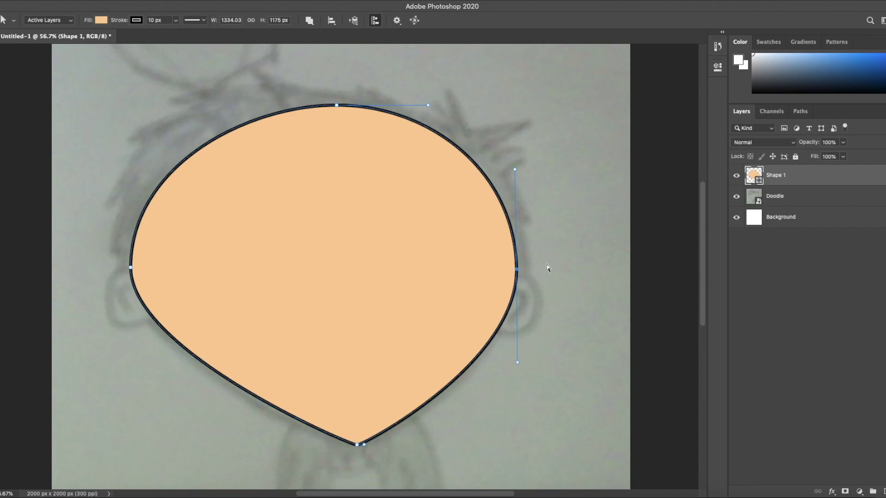
{"action": "key", "text": "v"}
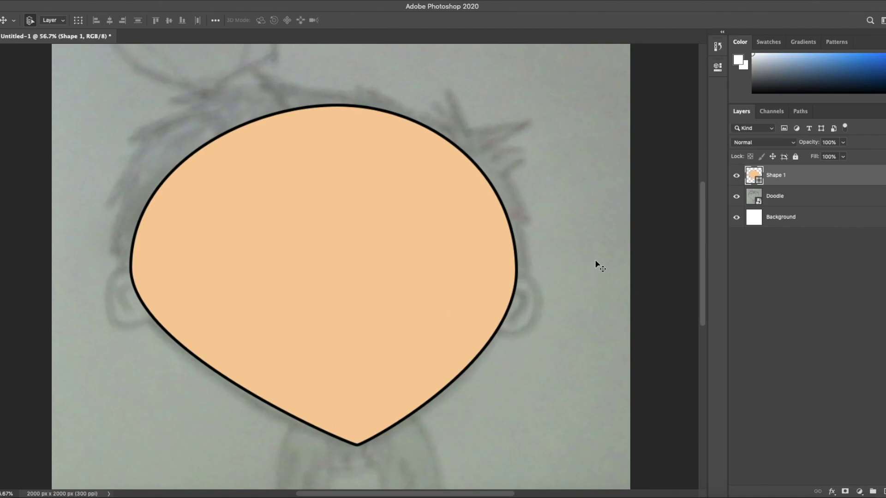
Move the Doodle layer above Shape 1 and lower its opacity to 80%.
{"action": "left_click", "coordinate": [790, 203]}
{"action": "left_click_drag", "start_coordinate": [788, 201], "coordinate": [788, 174]}
{"action": "left_click", "coordinate": [842, 142]}
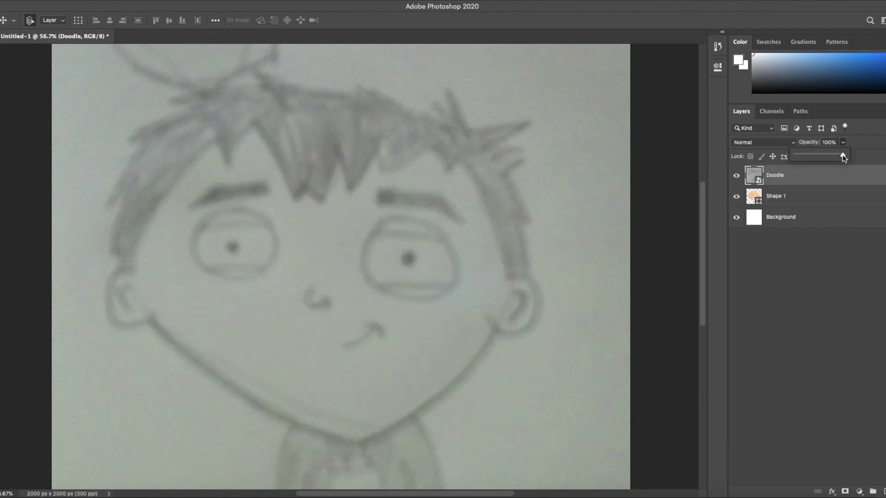
{"action": "left_click_drag", "start_coordinate": [843, 154], "coordinate": [833, 158]}
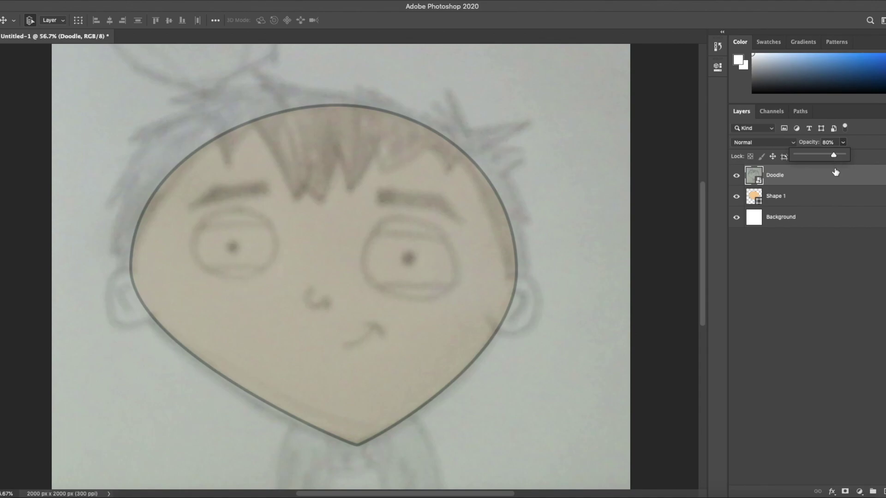
Rename the Shape 1 layer to 'Head Background'.
{"action": "left_click", "coordinate": [834, 276]}
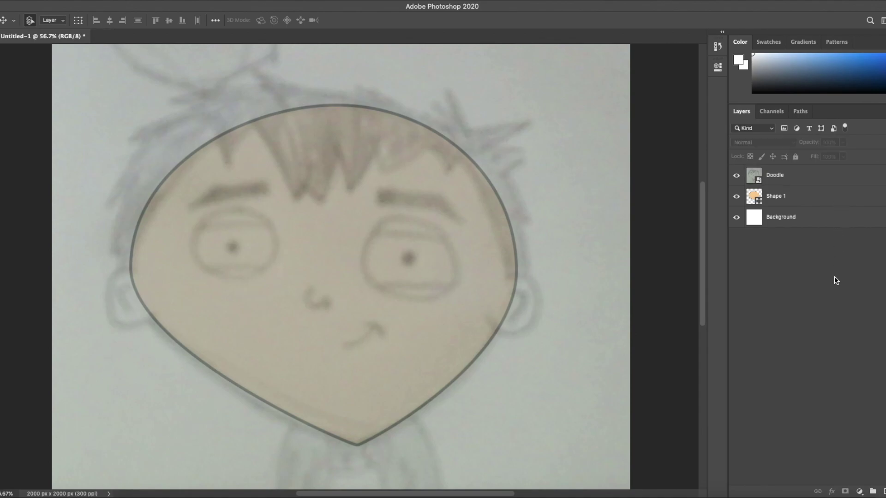
{"action": "double_click", "coordinate": [777, 196]}
{"action": "type", "text": "H"}
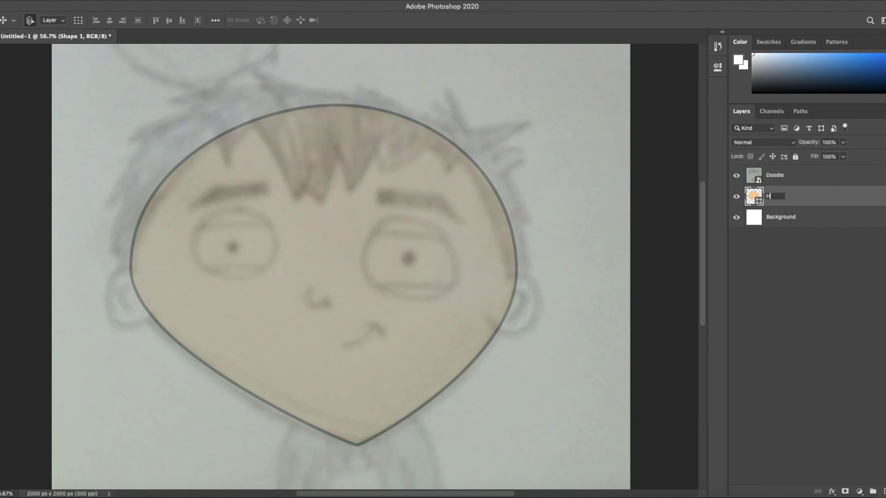
{"action": "type", "text": "ead Background"}
{"action": "key", "text": "Return"}
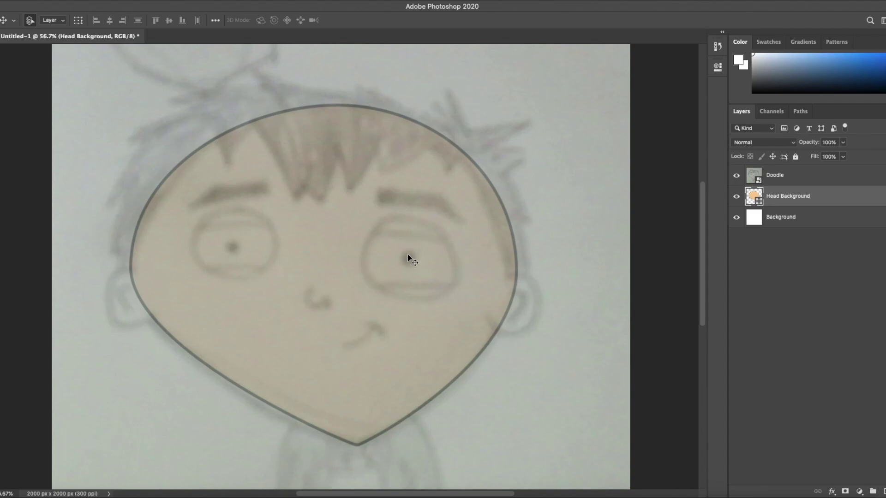
Switch to the Pen tool and zoom to check the head edge near the ear.
{"action": "key", "text": "p"}
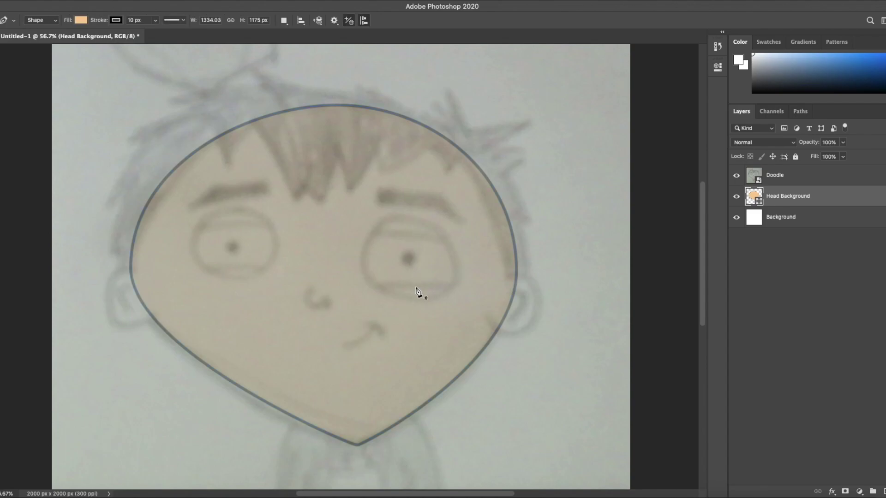
{"action": "scroll", "coordinate": [530, 299], "scroll_direction": "up", "scroll_amount": 10}
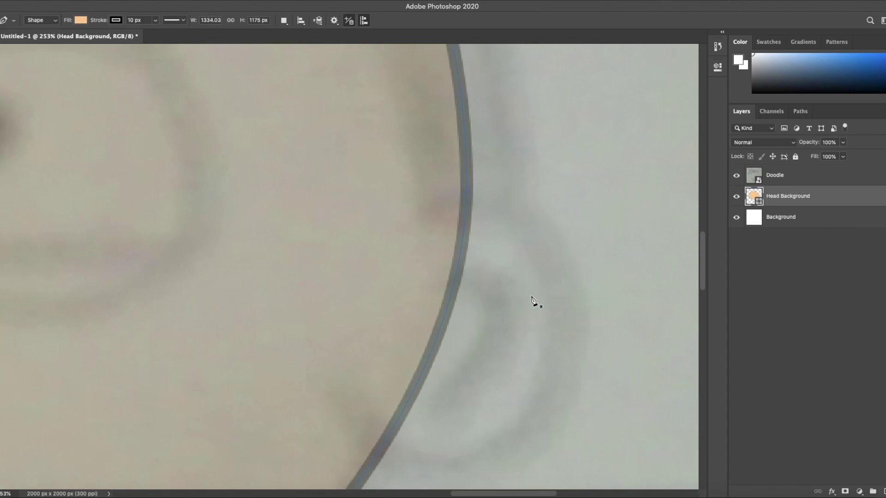
{"action": "scroll", "coordinate": [531, 297], "scroll_direction": "down", "scroll_amount": 6}
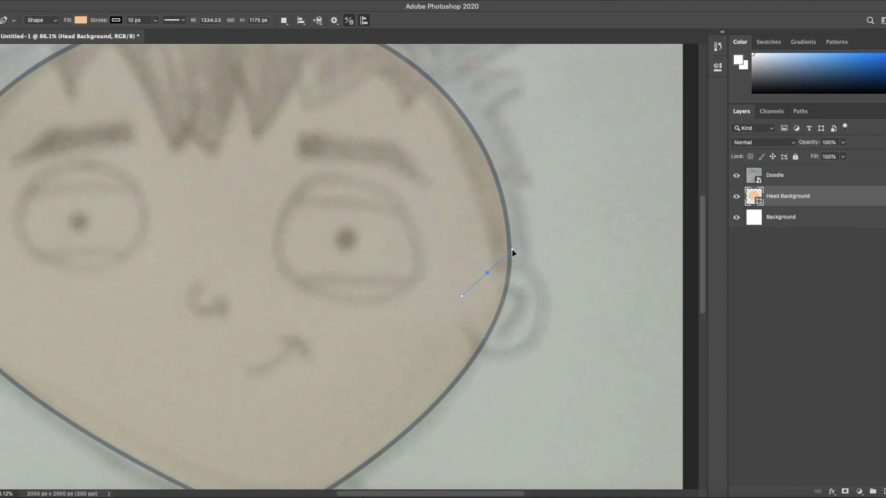
Trace the outer right ear as a curve leaving the head edge and returning inward.
{"action": "left_click_drag", "start_coordinate": [512, 249], "coordinate": [512, 249]}
{"action": "left_click_drag", "start_coordinate": [544, 319], "coordinate": [533, 361]}
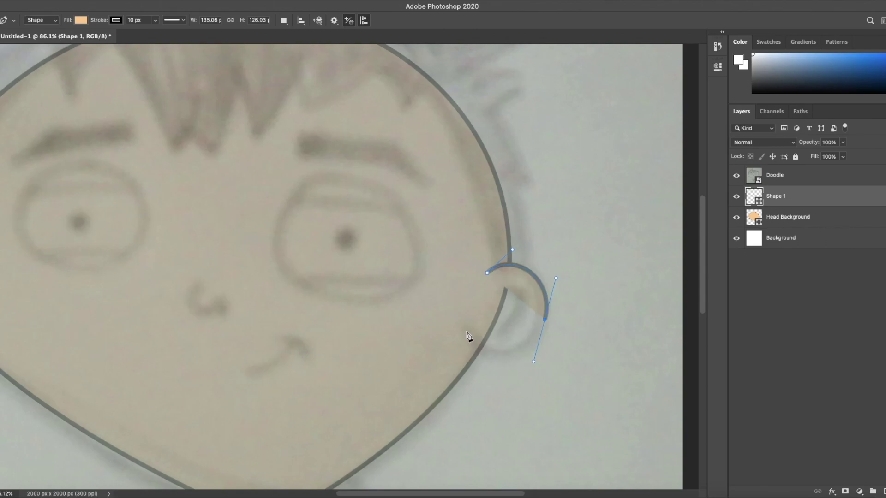
{"action": "left_click_drag", "start_coordinate": [462, 326], "coordinate": [435, 279]}
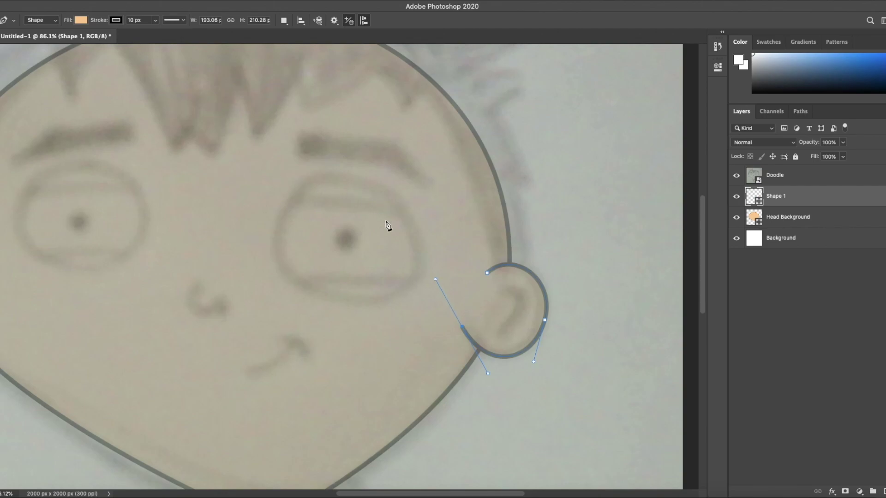
{"action": "key", "text": "v"}
Select the ear path and change its stroke end cap style.
{"action": "left_click", "coordinate": [560, 236], "text": "ctrl"}
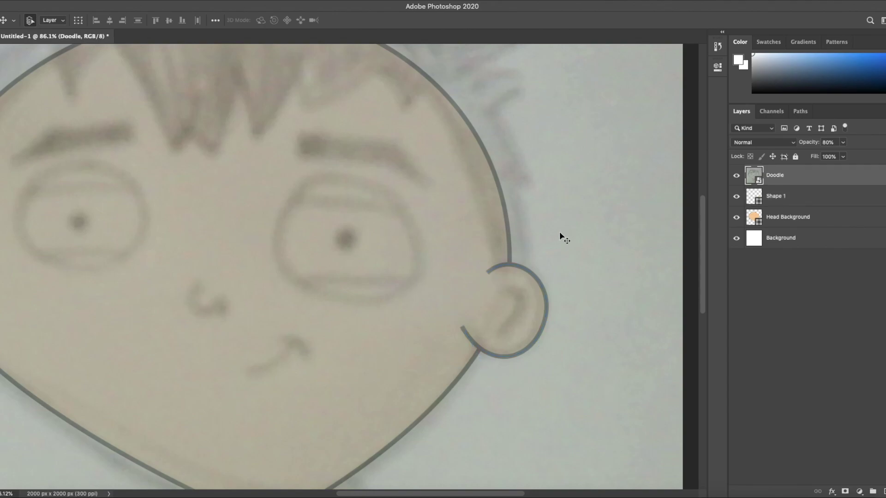
{"action": "left_click", "coordinate": [780, 195]}
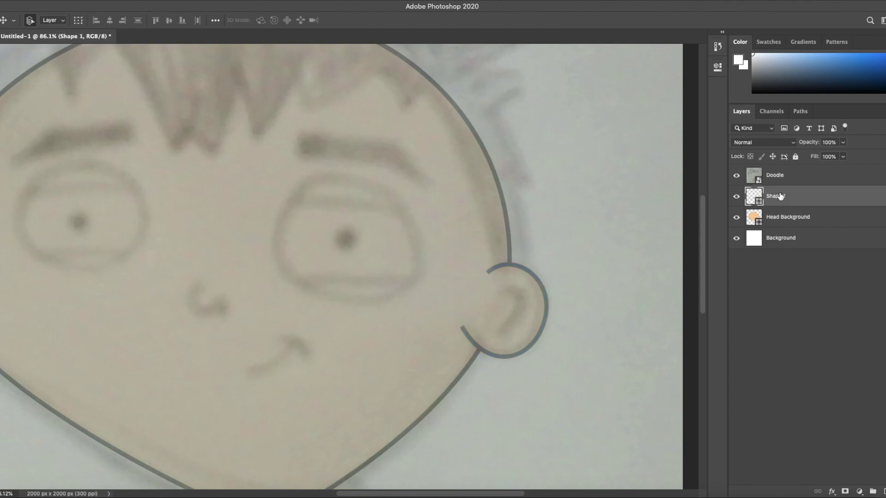
{"action": "left_click", "coordinate": [539, 282], "text": "ctrl"}
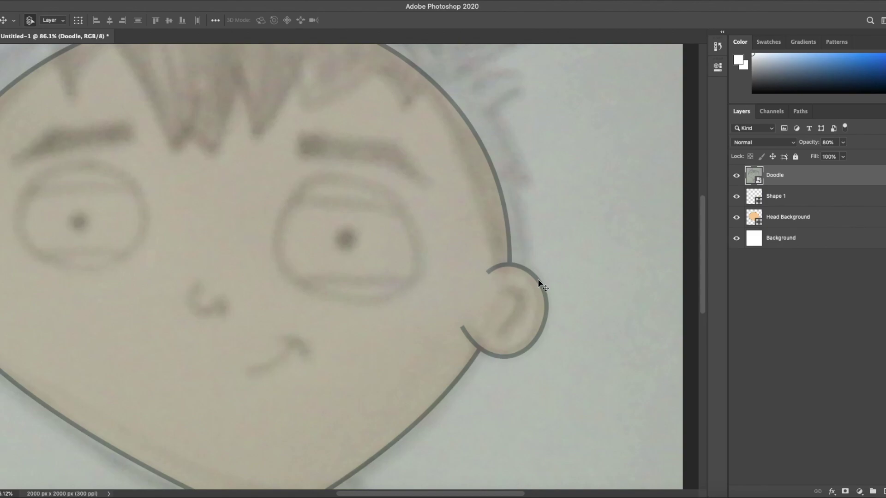
{"action": "key", "text": "a"}
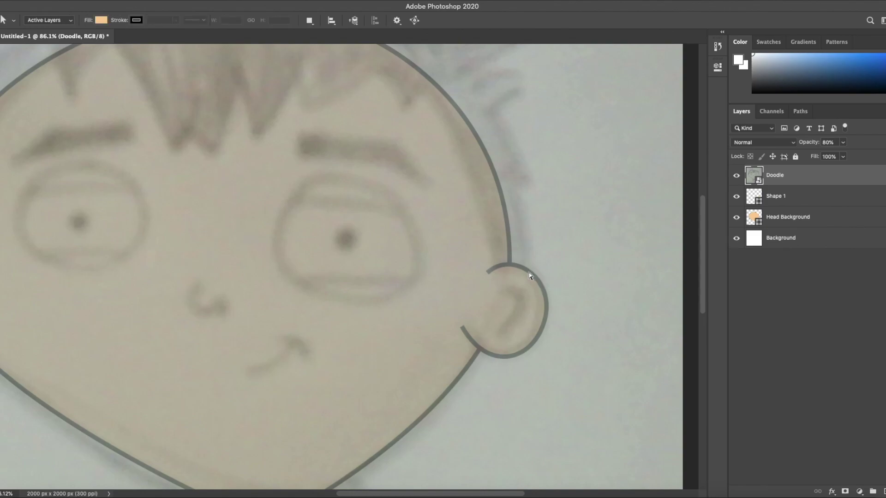
{"action": "left_click", "coordinate": [787, 197]}
{"action": "left_click", "coordinate": [539, 284]}
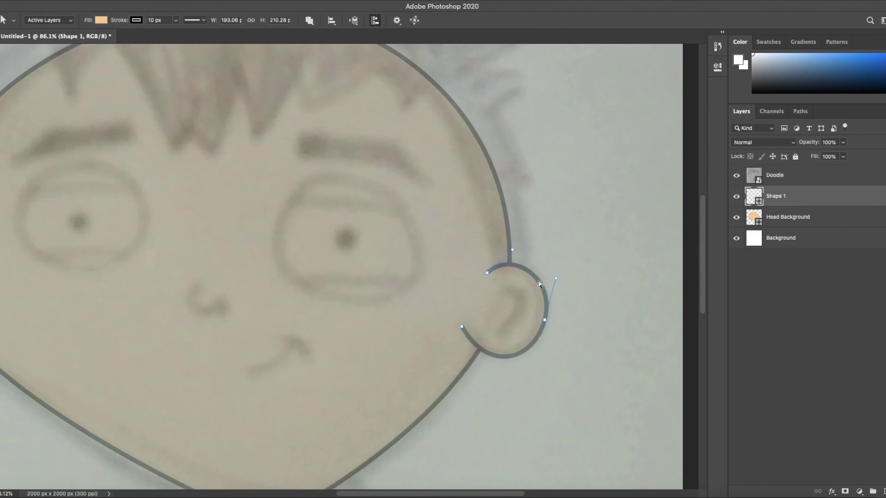
{"action": "left_click", "coordinate": [198, 24]}
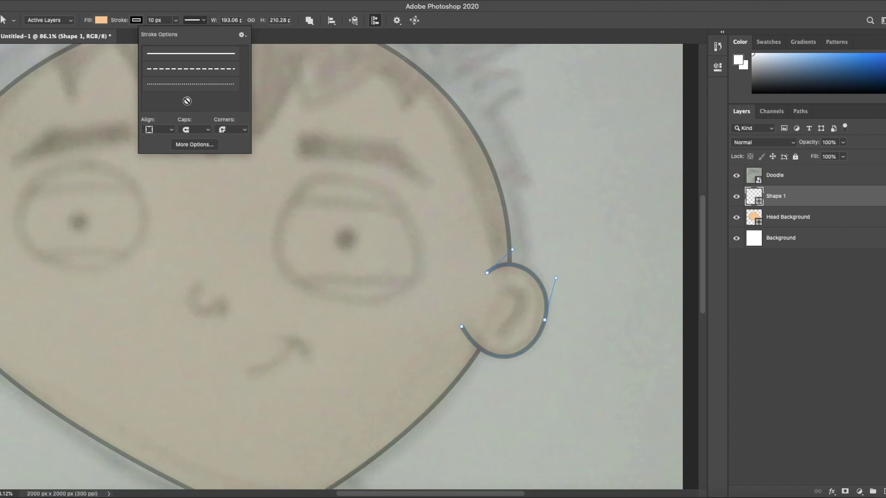
{"action": "left_click", "coordinate": [189, 131]}
{"action": "left_click", "coordinate": [194, 139]}
{"action": "left_click", "coordinate": [347, 206]}
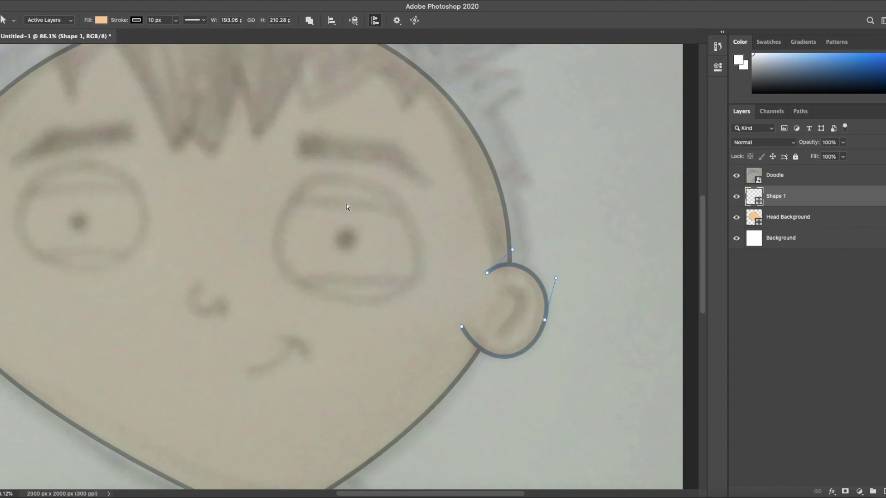
{"action": "left_click", "coordinate": [589, 231]}
Draw the curved inner ear line inside the right ear with a 4 px stroke.
{"action": "key", "text": "p"}
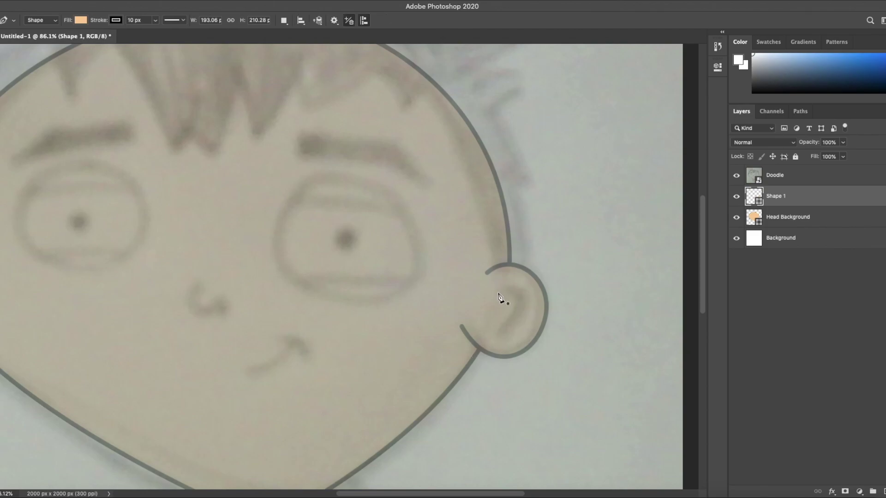
{"action": "left_click_drag", "start_coordinate": [499, 292], "coordinate": [505, 280]}
{"action": "left_click_drag", "start_coordinate": [502, 336], "coordinate": [464, 383]}
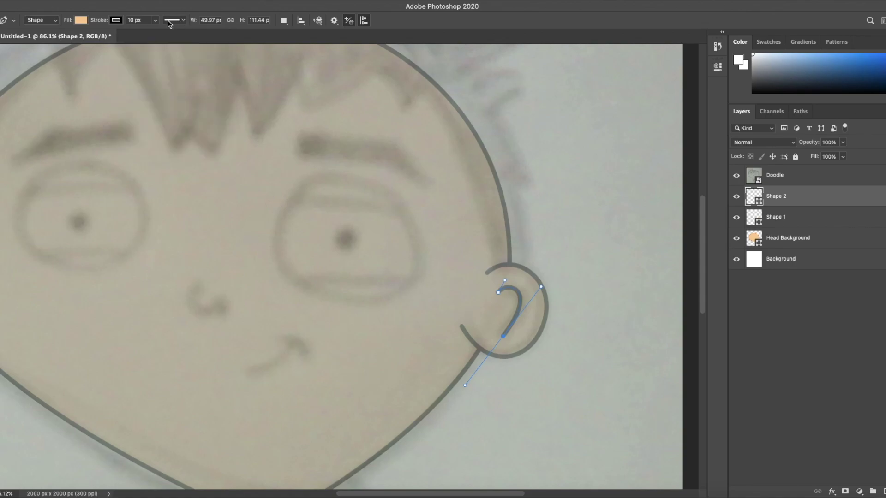
{"action": "left_click", "coordinate": [135, 20]}
{"action": "type", "text": "4"}
{"action": "key", "text": "Return"}
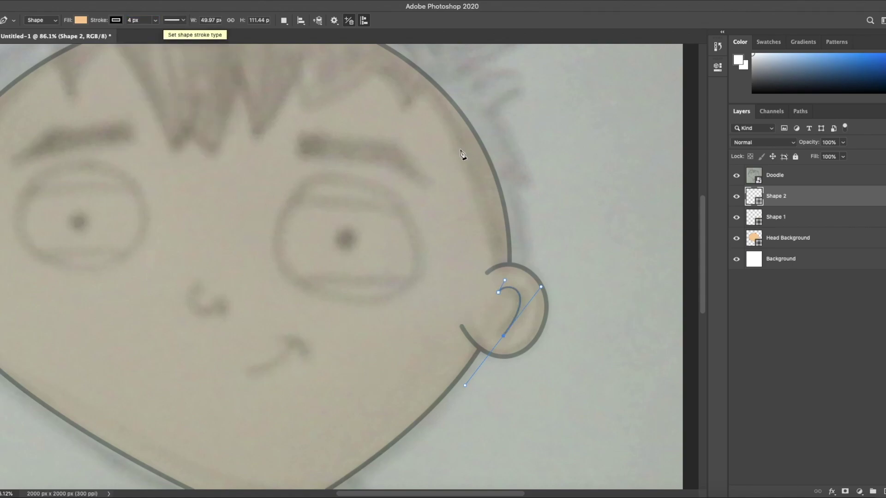
Refine the inner ear curve by nudging its lower anchor and reshaping its bend.
{"action": "key", "text": "v"}
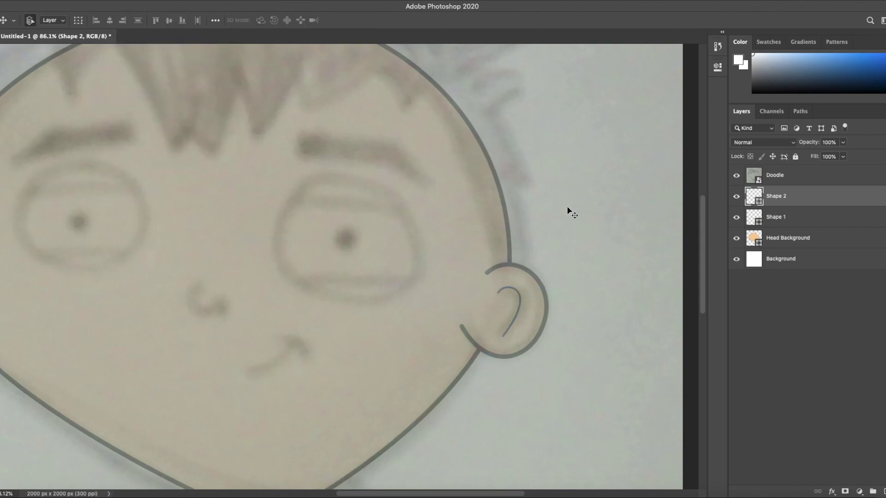
{"action": "key", "text": "a"}
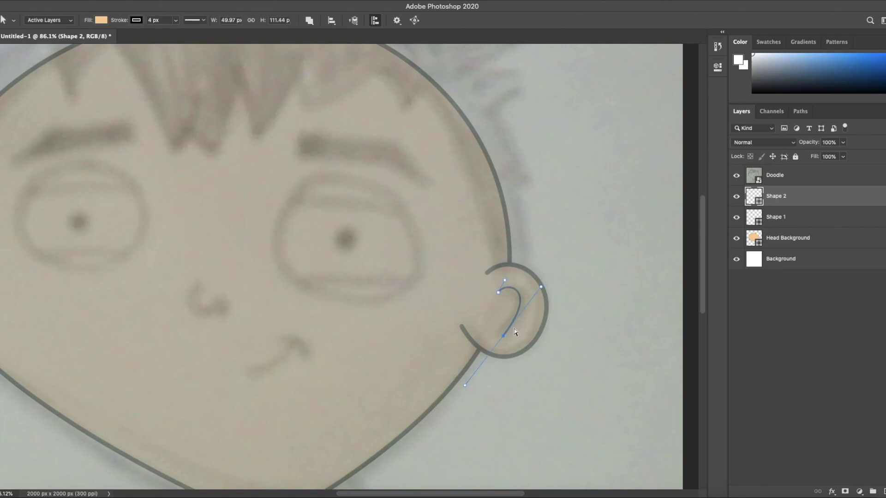
{"action": "left_click_drag", "start_coordinate": [503, 337], "coordinate": [500, 331]}
{"action": "left_click_drag", "start_coordinate": [538, 283], "coordinate": [550, 295]}
Create a new layer group above the inner ear layer and name it Ear Left.
{"action": "key", "text": "v"}
{"action": "key", "text": "alt+bracketright"}
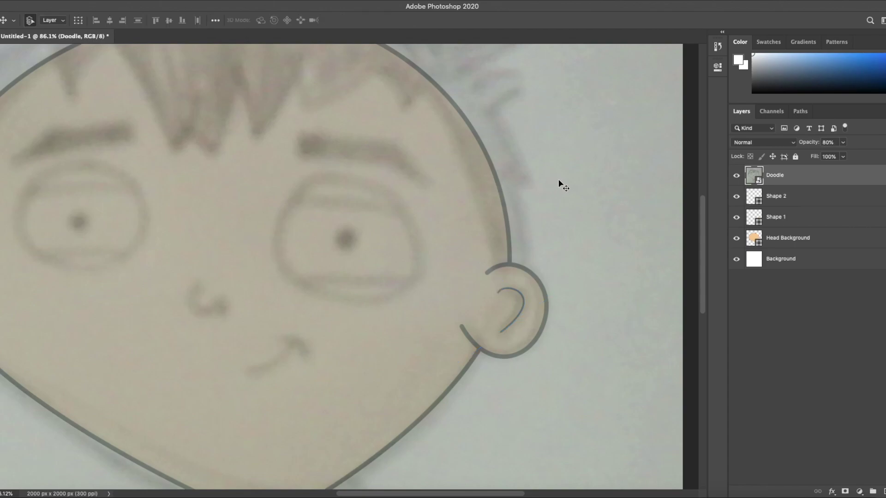
{"action": "left_click", "coordinate": [782, 201]}
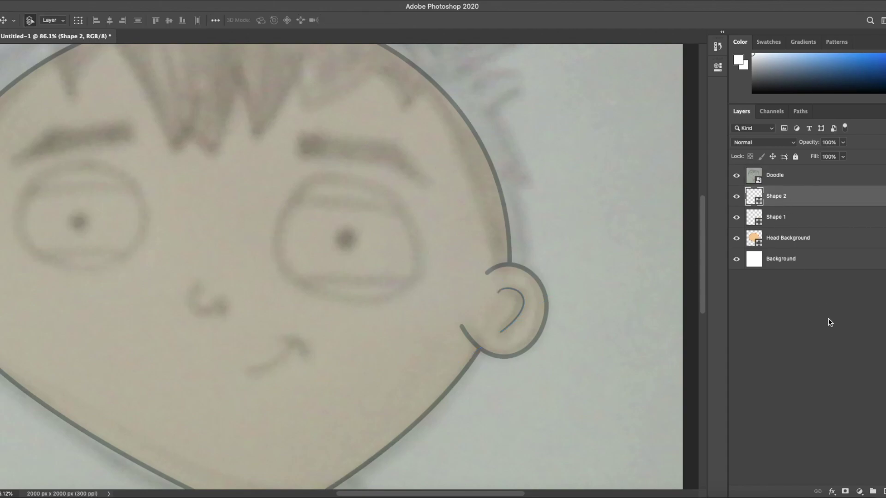
{"action": "left_click", "coordinate": [873, 492]}
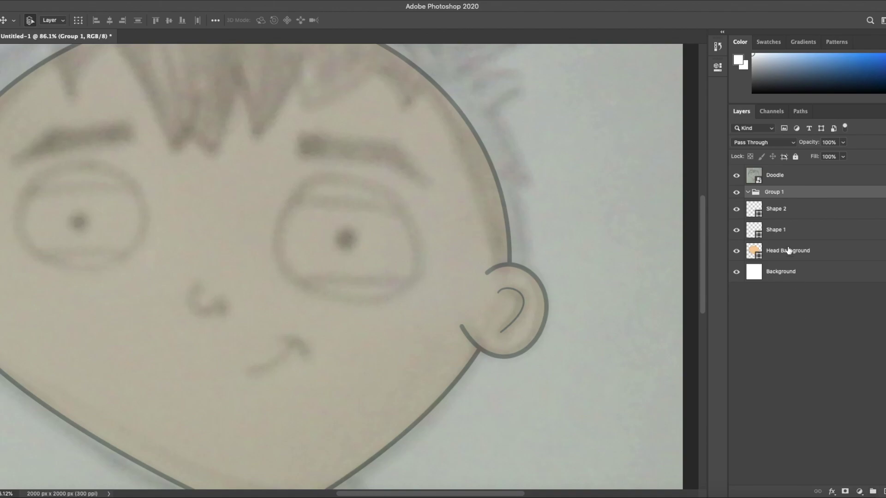
{"action": "double_click", "coordinate": [775, 192]}
{"action": "type", "text": "Ear Left"}
{"action": "key", "text": "Return"}
Rename the two ear shape layers Ear Outer and Ear Inner.
{"action": "double_click", "coordinate": [776, 230]}
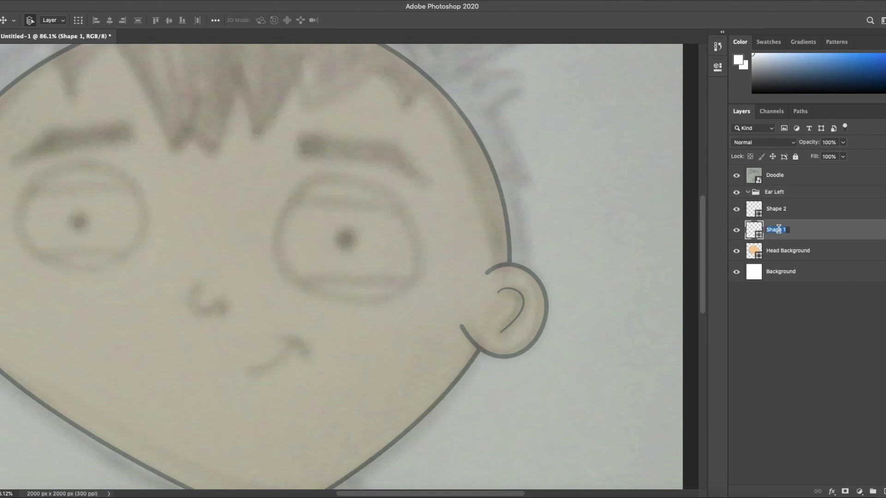
{"action": "type", "text": "Ear Outer"}
{"action": "key", "text": "Return"}
{"action": "double_click", "coordinate": [781, 209]}
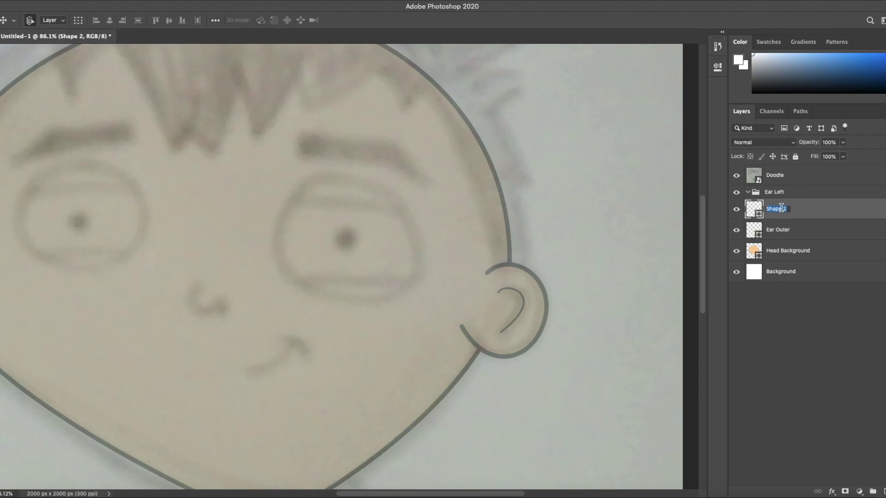
{"action": "type", "text": "Ear Inner"}
{"action": "key", "text": "Return"}
Move Ear Outer and Ear Inner into the Ear Left group and collapse it.
{"action": "left_click", "coordinate": [783, 228]}
{"action": "left_click", "coordinate": [783, 213], "text": "shift"}
{"action": "left_click_drag", "start_coordinate": [782, 210], "coordinate": [783, 193]}
{"action": "left_click", "coordinate": [789, 252]}
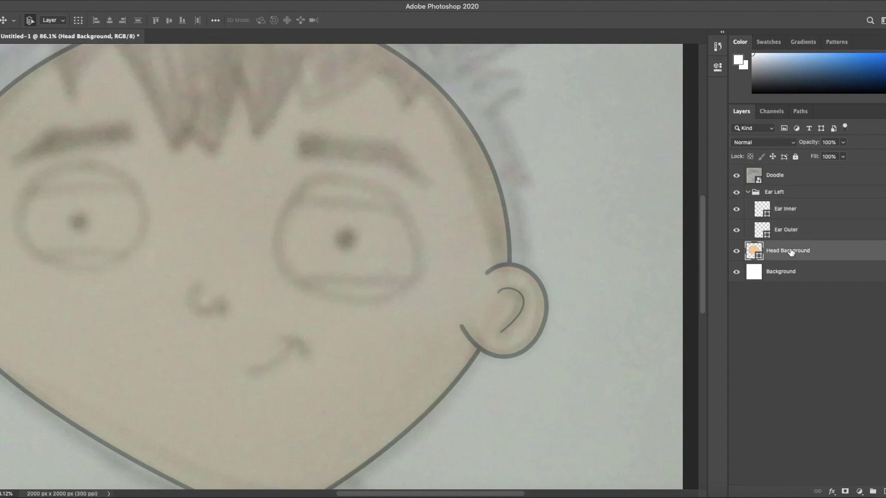
{"action": "left_click", "coordinate": [781, 196]}
{"action": "left_click", "coordinate": [748, 192]}
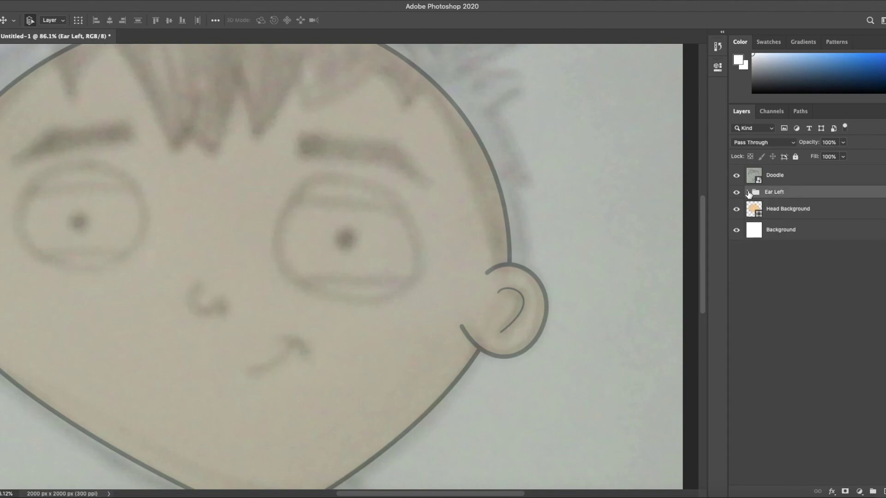
Toggle the Ear Left folder's visibility off and on to compare with the sketch.
{"action": "left_click", "coordinate": [737, 193]}
{"action": "left_click", "coordinate": [739, 194]}
{"action": "left_click", "coordinate": [737, 192]}
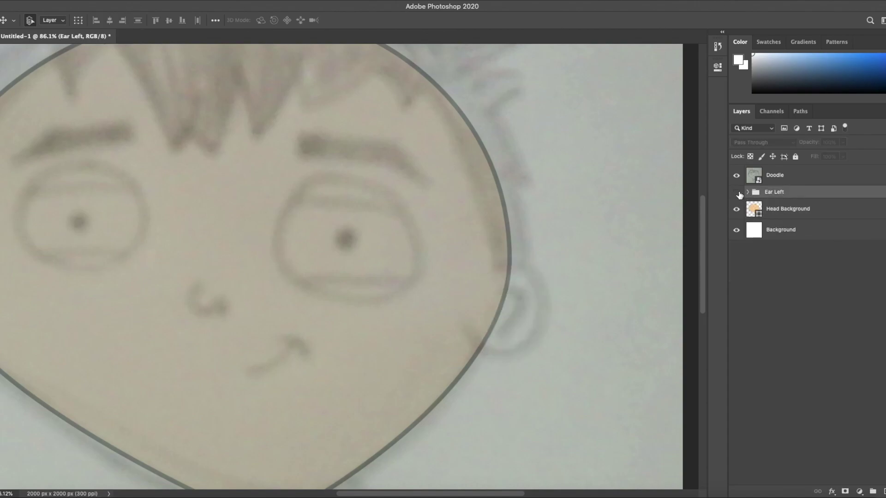
{"action": "left_click", "coordinate": [737, 192]}
{"action": "left_click", "coordinate": [737, 193]}
{"action": "left_click", "coordinate": [737, 192]}
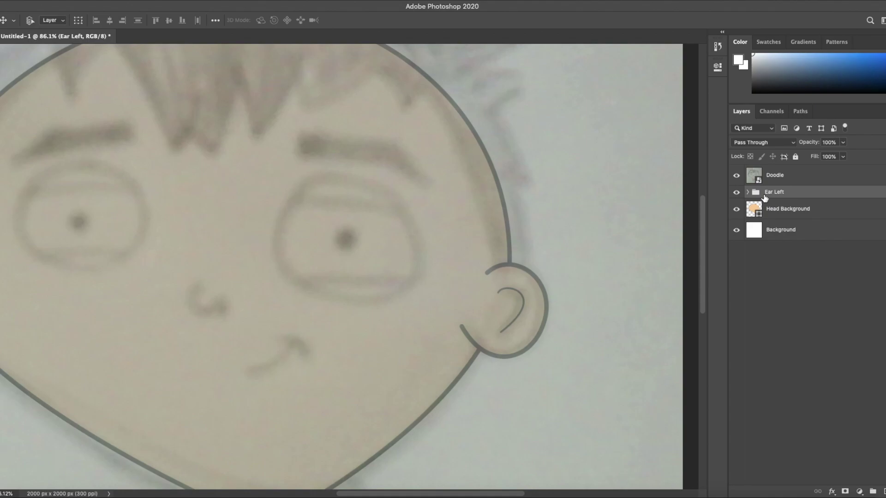
Free Transform the Ear Left artwork, nudge it against the head edge and commit at X 1611.22 px.
{"action": "key", "text": "ctrl+t"}
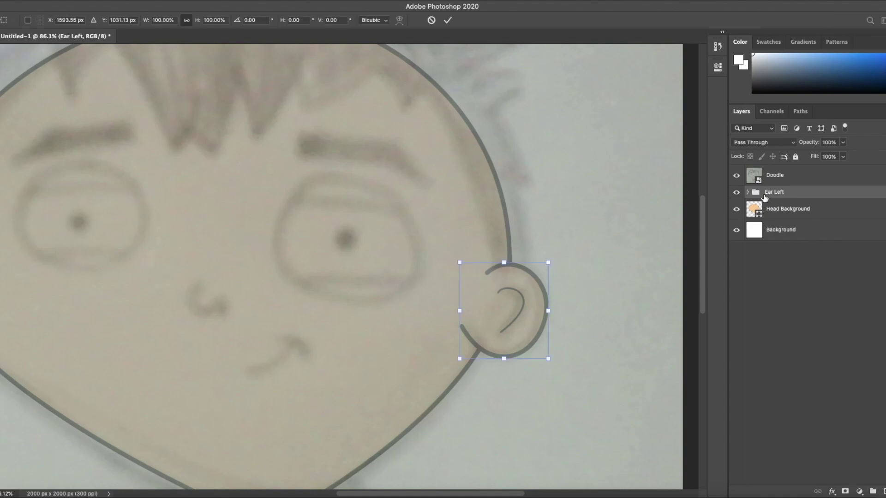
{"action": "key", "text": "shift+Right"}
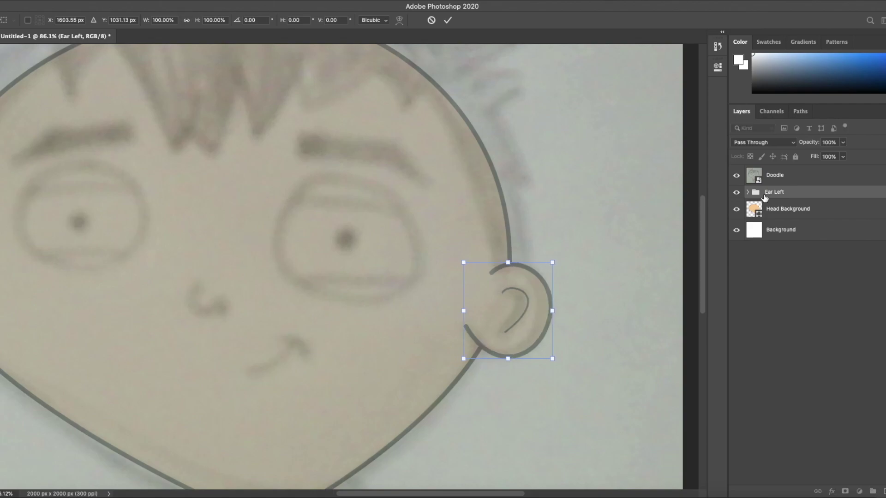
{"action": "key", "text": "shift+Right"}
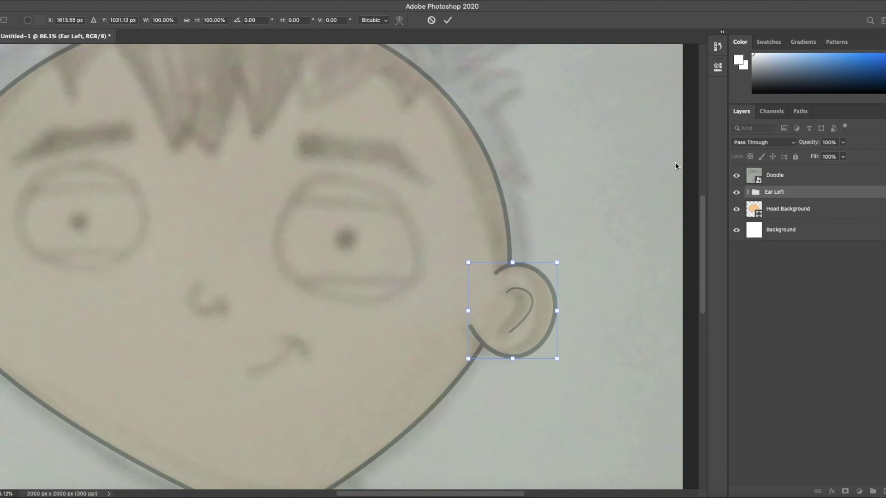
{"action": "key", "text": "Left"}
{"action": "key", "text": "Left"}
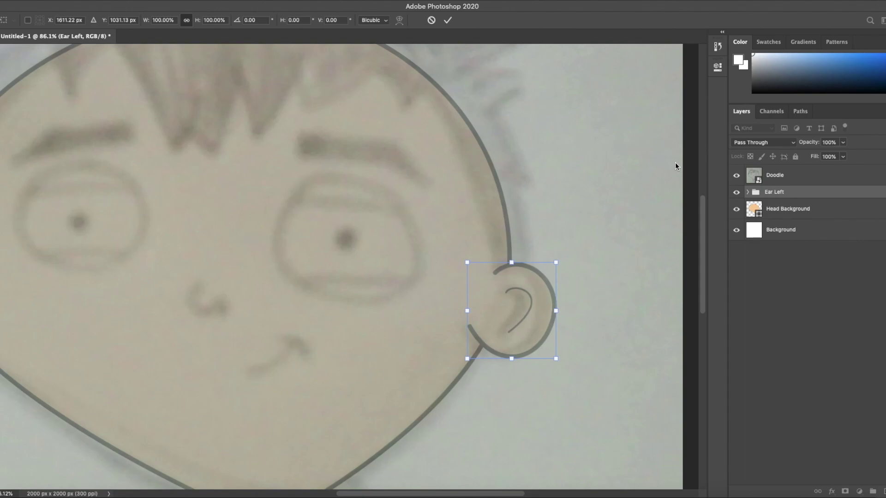
{"action": "left_click", "coordinate": [447, 20]}
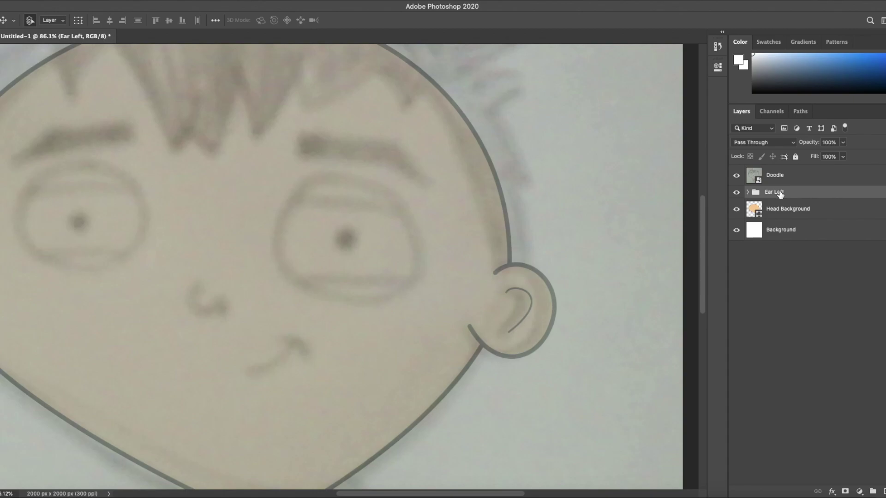
Duplicate the Ear Left folder via the New Layer icon and rename the copy 'Ear Right'.
{"action": "left_click_drag", "start_coordinate": [780, 194], "coordinate": [884, 491]}
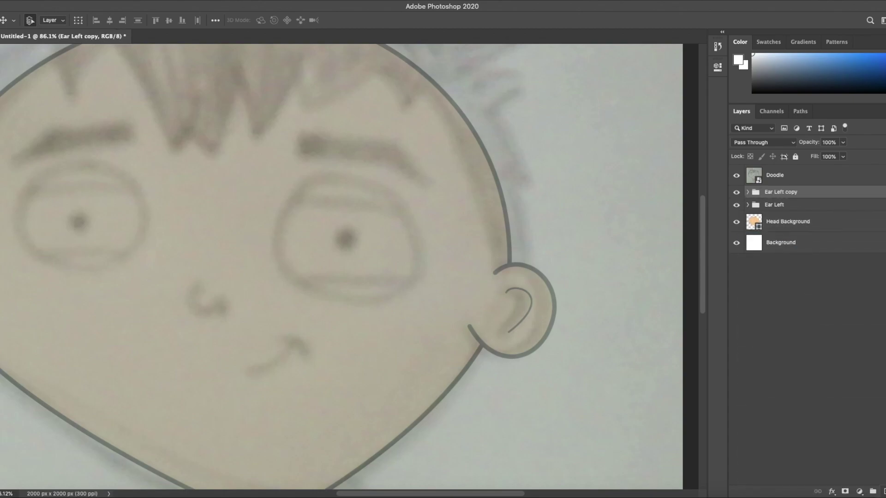
{"action": "double_click", "coordinate": [788, 192]}
{"action": "type", "text": "Ear Right"}
{"action": "key", "text": "Return"}
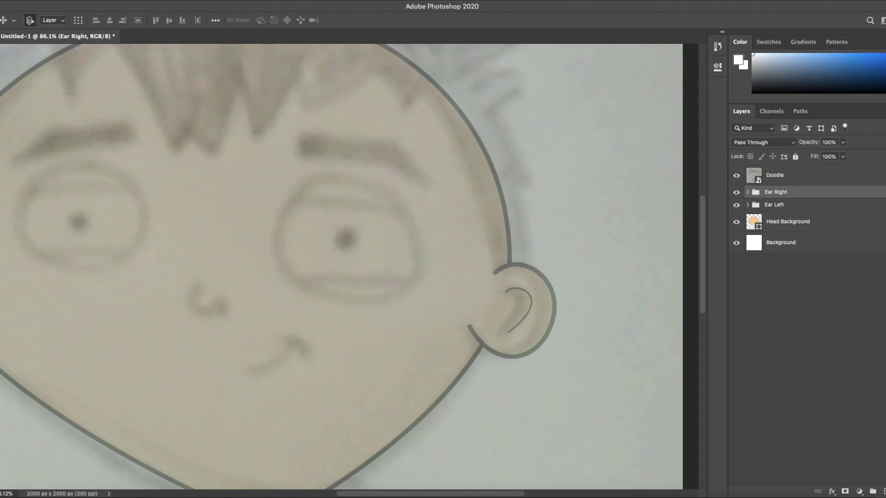
Move the Ear Right copy to the head's left side and flip it horizontally (W -100%).
{"action": "left_click_drag", "start_coordinate": [589, 271], "coordinate": [589, 270]}
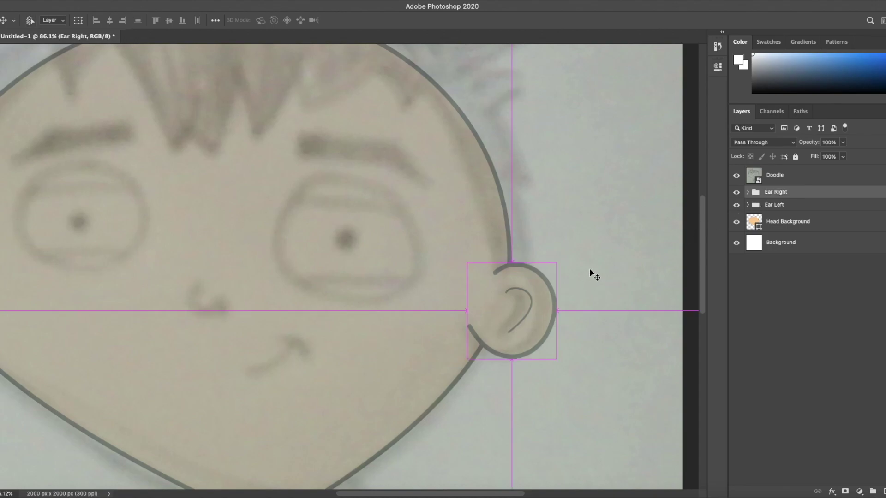
{"action": "key", "text": "super+t"}
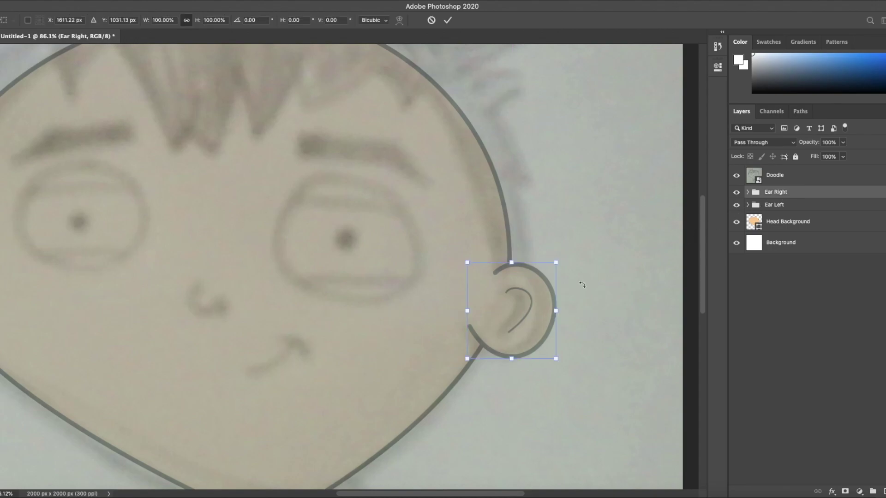
{"action": "key", "text": "Left"}
{"action": "key", "text": "Left"}
{"action": "key", "text": "Left"}
{"action": "key", "text": "Left"}
{"action": "key", "text": "Left"}
{"action": "key", "text": "Left"}
{"action": "key", "text": "Left"}
{"action": "key", "text": "Left"}
{"action": "key", "text": "Left"}
{"action": "key", "text": "Left"}
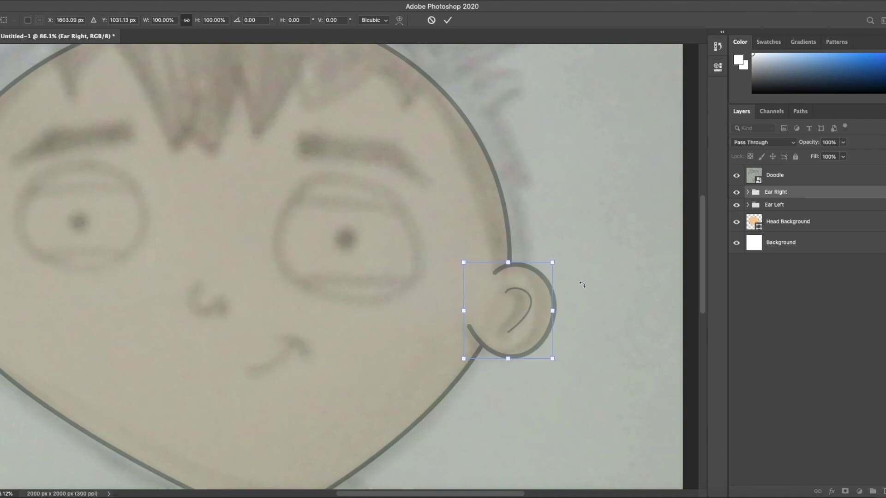
{"action": "key", "text": "Left"}
{"action": "key", "text": "Left"}
{"action": "key", "text": "Left"}
{"action": "key", "text": "Left"}
{"action": "key", "text": "Left"}
{"action": "key", "text": "Left"}
{"action": "key", "text": "Left"}
{"action": "key", "text": "Left"}
{"action": "key", "text": "Left"}
{"action": "key", "text": "Left"}
{"action": "key", "text": "Left"}
{"action": "key", "text": "Left"}
{"action": "key", "text": "Left"}
{"action": "key", "text": "Left"}
{"action": "key", "text": "Left"}
{"action": "key", "text": "Left"}
{"action": "key", "text": "Left"}
{"action": "key", "text": "Left"}
{"action": "key", "text": "Left"}
{"action": "key", "text": "Left"}
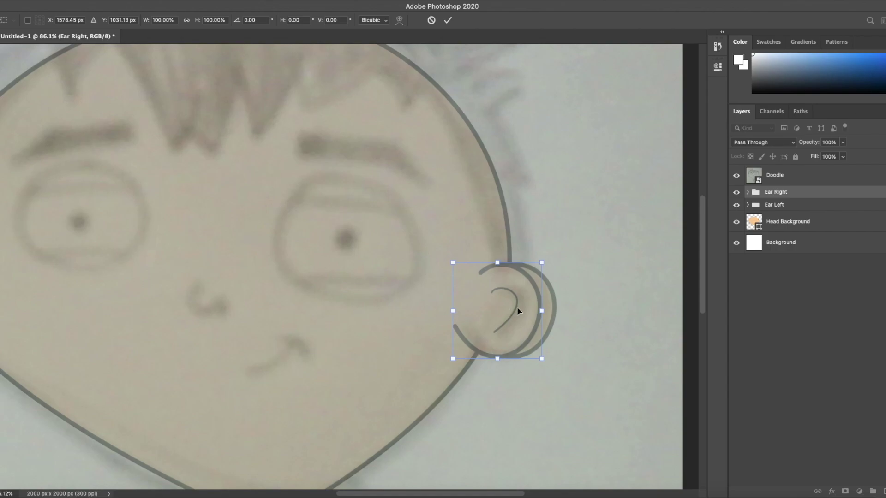
{"action": "left_click_drag", "start_coordinate": [516, 306], "coordinate": [178, 308]}
{"action": "right_click", "coordinate": [176, 308]}
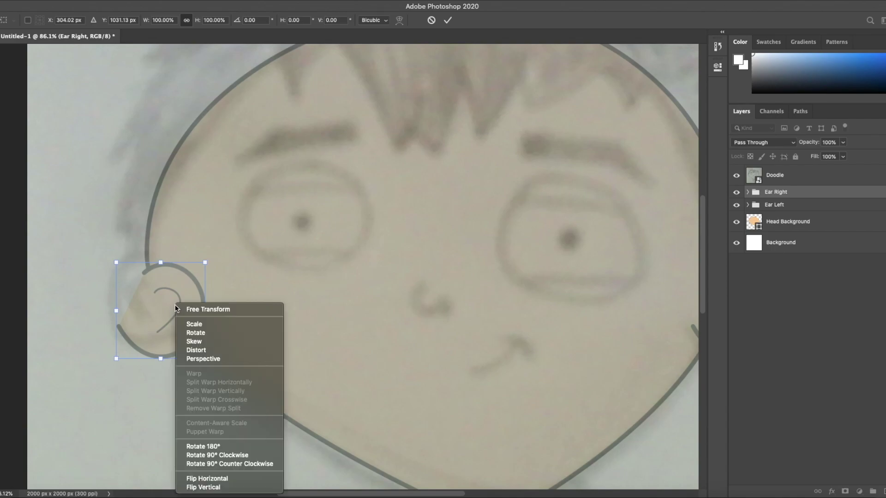
{"action": "left_click", "coordinate": [214, 480]}
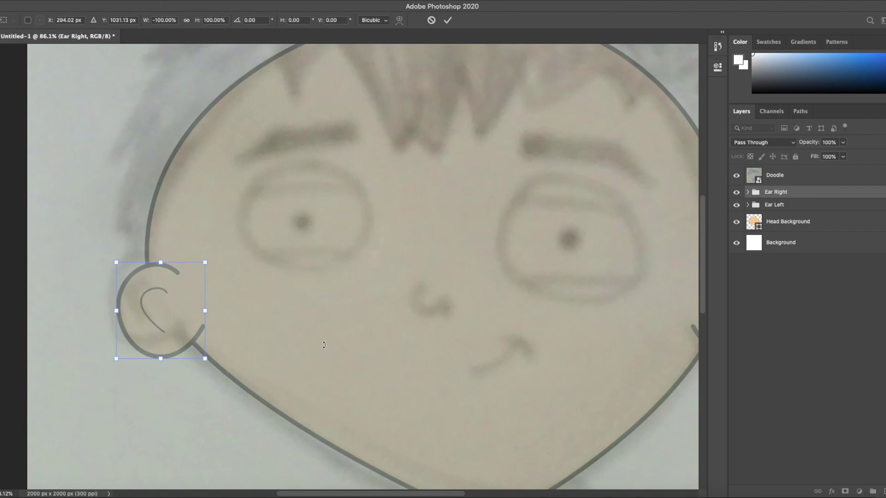
{"action": "key", "text": "shift+Left"}
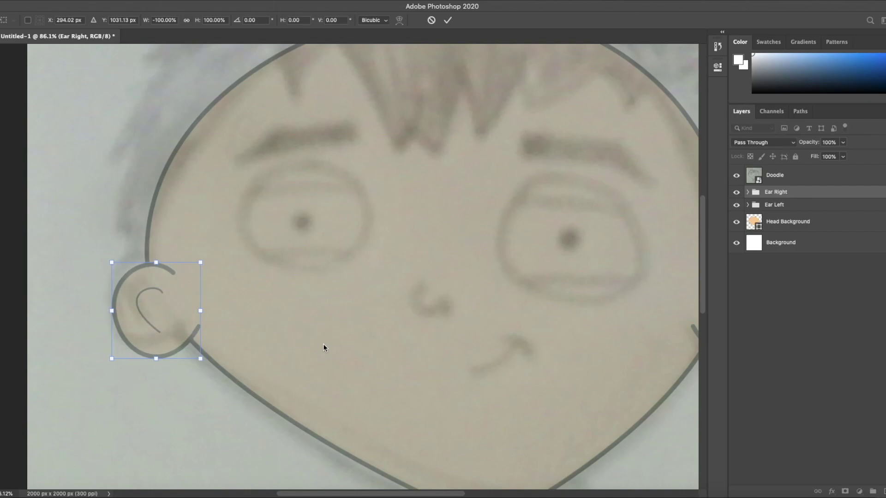
Commit the mirrored ear at X 294.02 px and leave the Doodle sketch hidden.
{"action": "left_click", "coordinate": [447, 20]}
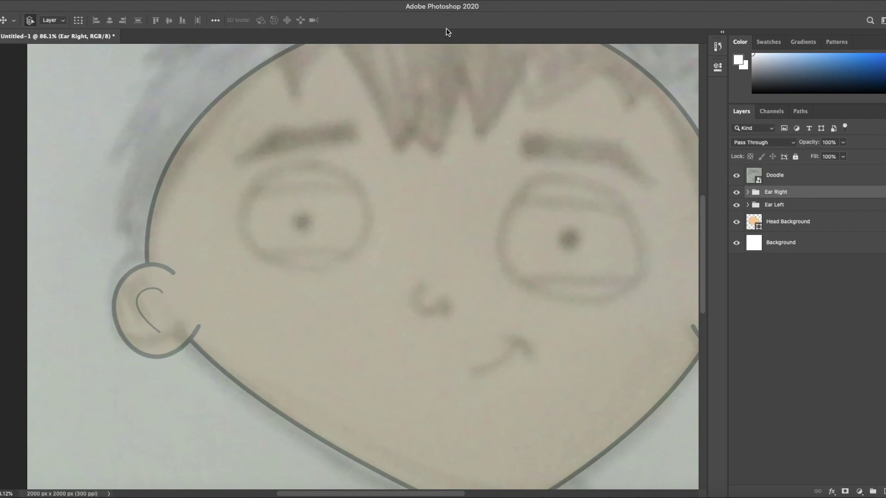
{"action": "left_click_drag", "start_coordinate": [483, 309], "coordinate": [389, 307]}
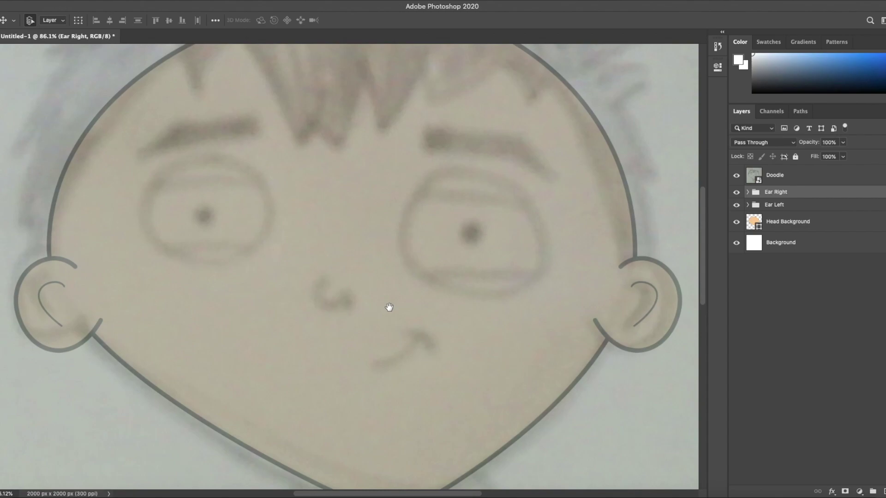
{"action": "scroll", "coordinate": [416, 272], "scroll_direction": "down", "scroll_amount": 3}
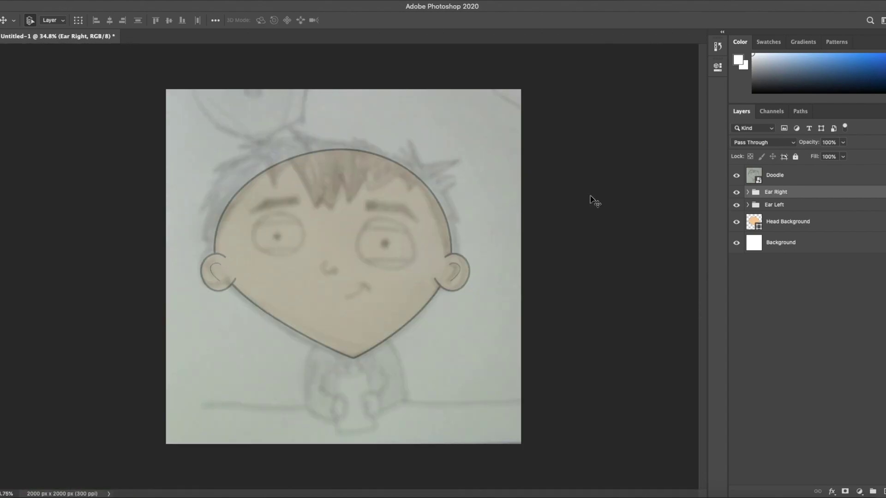
{"action": "left_click", "coordinate": [736, 175]}
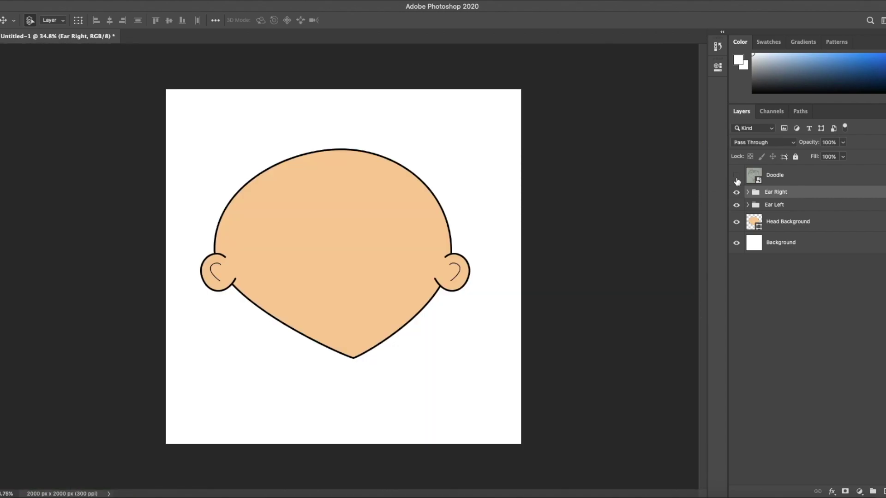
{"action": "left_click", "coordinate": [736, 176]}
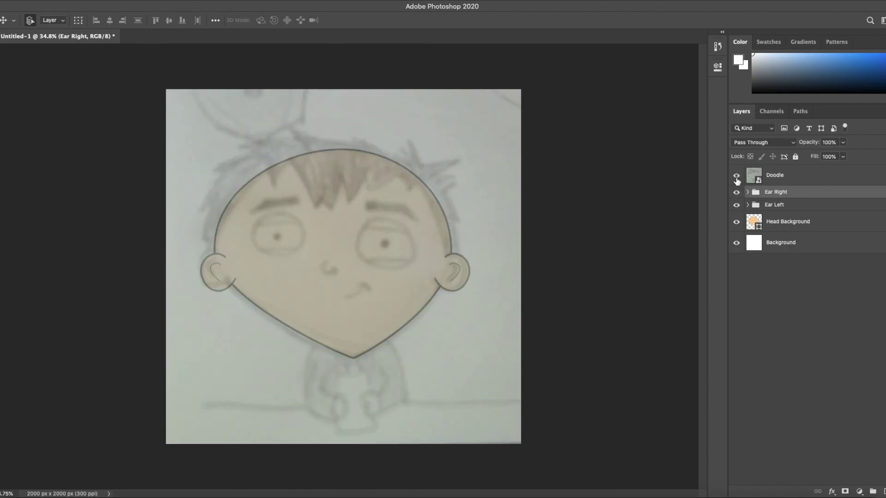
{"action": "left_click", "coordinate": [736, 175]}
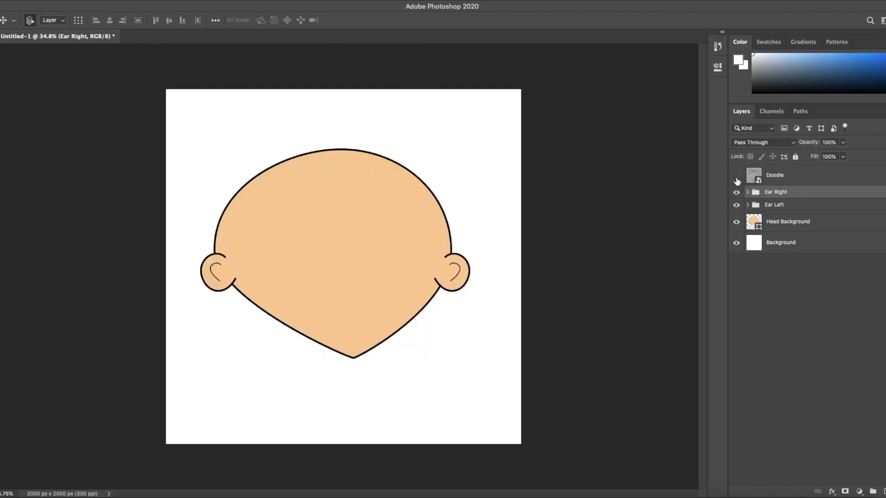
Round off the Head Background's pointed chin anchor, then turn the Doodle sketch back on.
{"action": "left_click", "coordinate": [784, 225]}
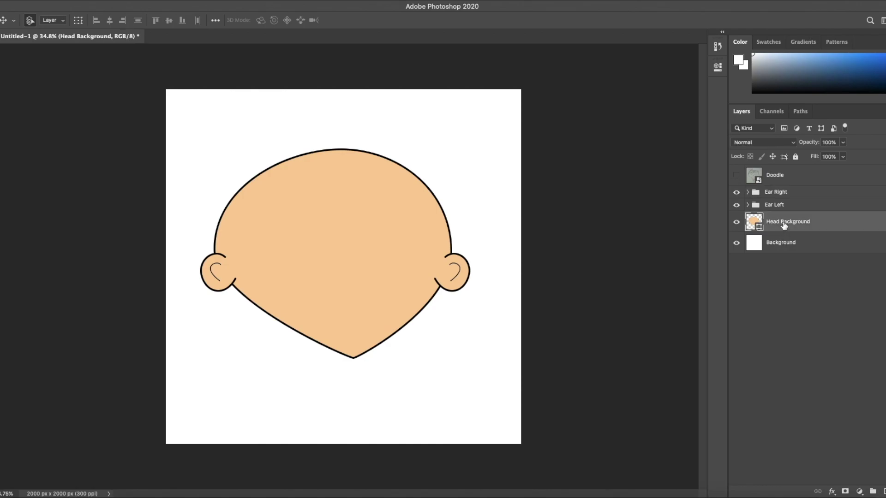
{"action": "key", "text": "a"}
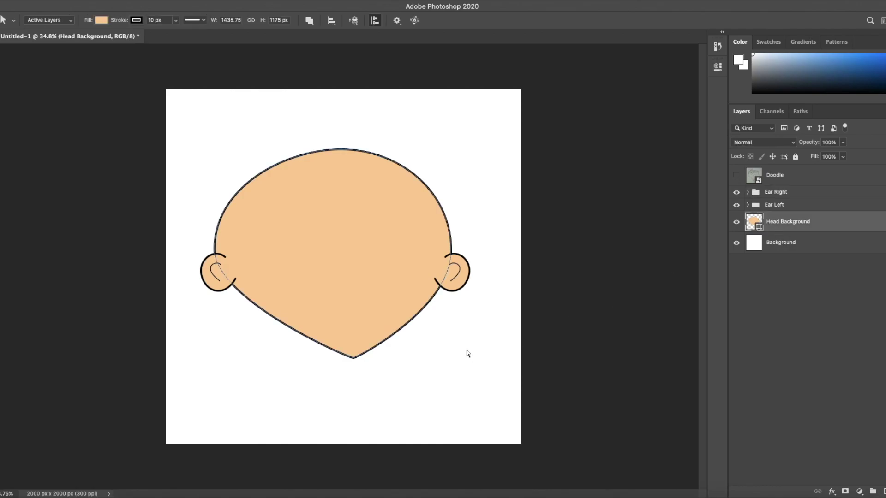
{"action": "left_click", "coordinate": [354, 358]}
{"action": "scroll", "coordinate": [353, 358], "scroll_direction": "up", "scroll_amount": 3}
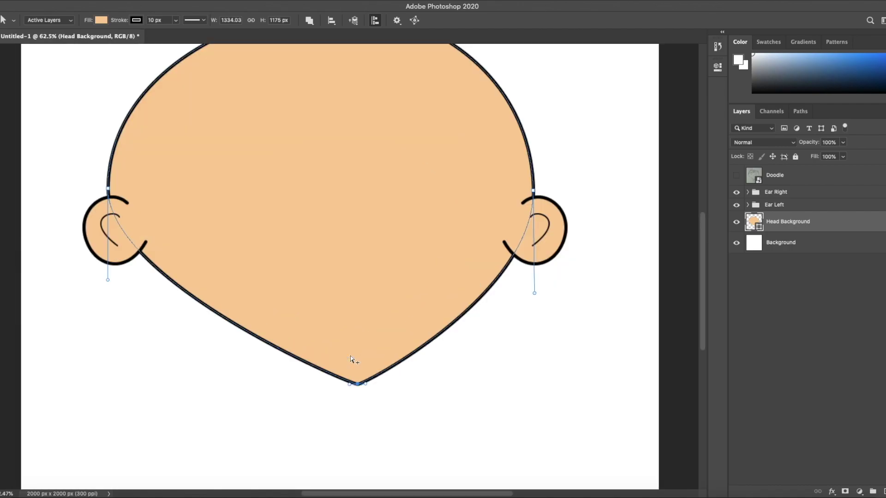
{"action": "mouse_move", "coordinate": [349, 386]}
{"action": "left_mouse_down"}
{"action": "mouse_move", "coordinate": [327, 386]}
{"action": "mouse_move", "coordinate": [372, 384]}
{"action": "mouse_move", "coordinate": [351, 384]}
{"action": "left_mouse_up"}
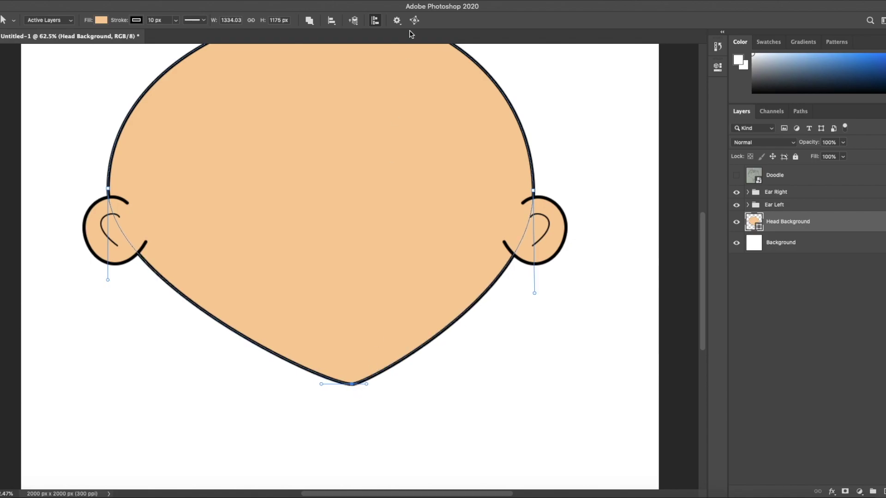
{"action": "scroll", "coordinate": [383, 168], "scroll_direction": "down", "scroll_amount": 3}
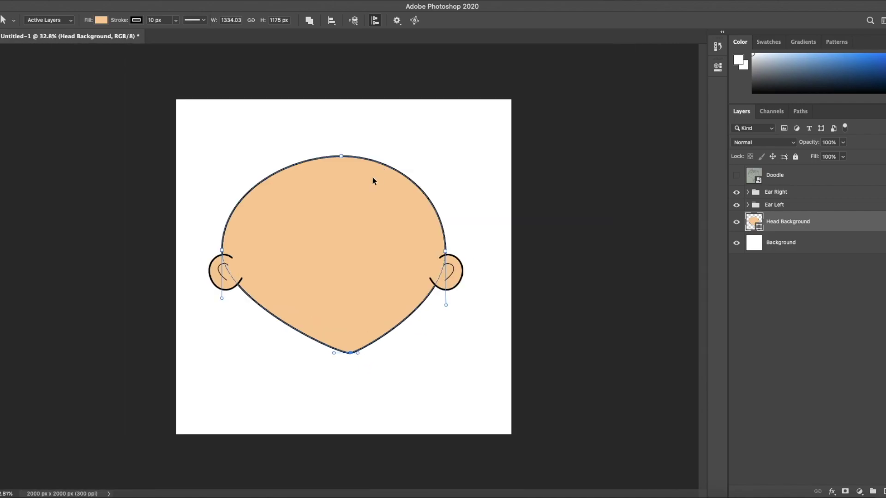
{"action": "left_click", "coordinate": [785, 289]}
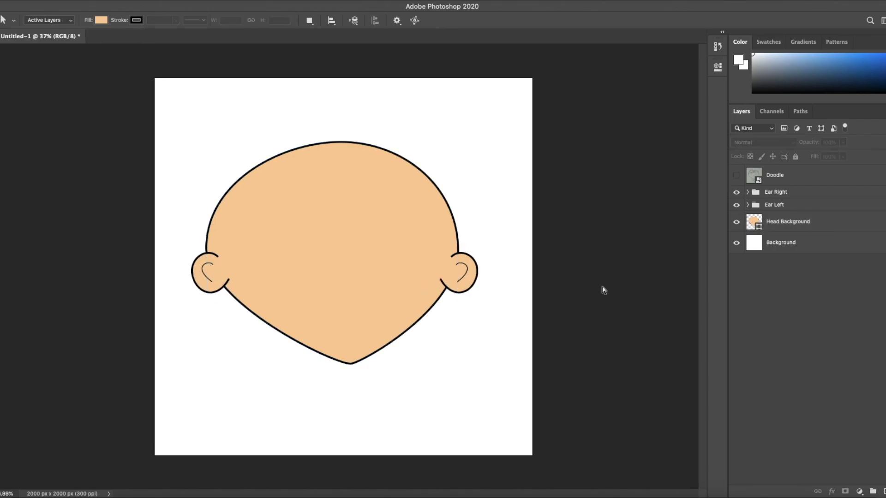
{"action": "left_click", "coordinate": [736, 176]}
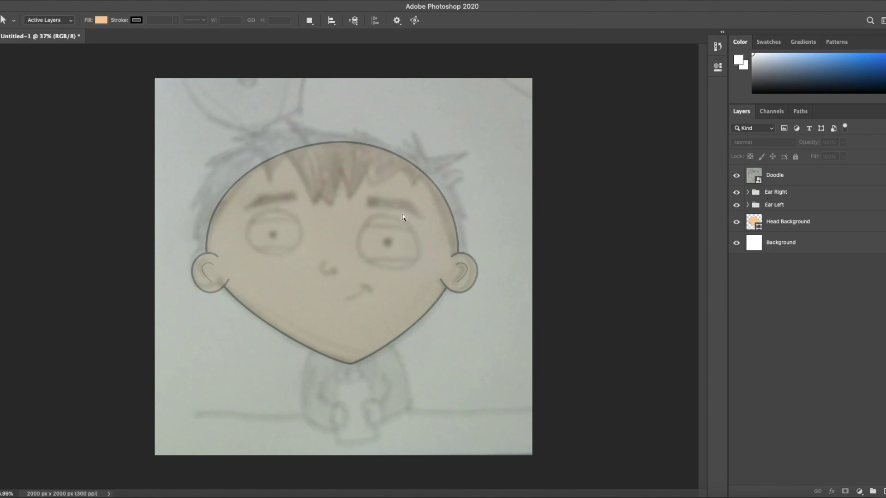
{"action": "scroll", "coordinate": [371, 247], "scroll_direction": "up", "scroll_amount": 5}
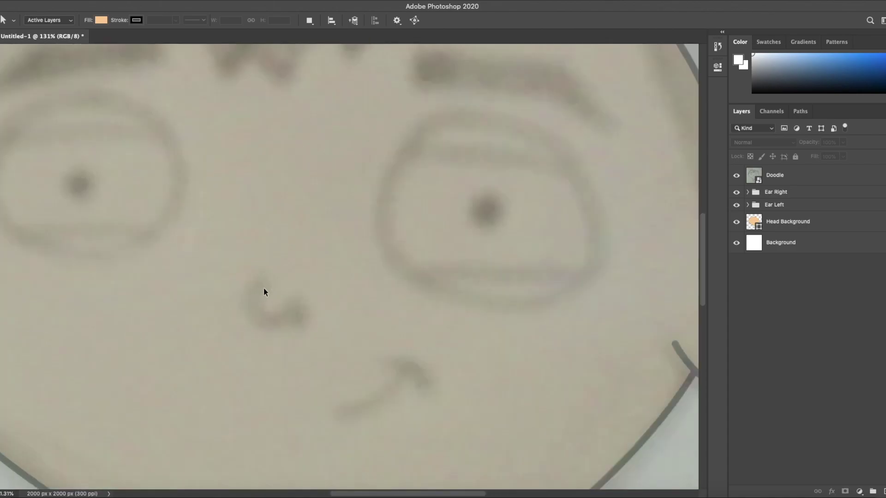
Trace the nose curl as a black, round-capped stroke with no fill.
{"action": "key", "text": "p"}
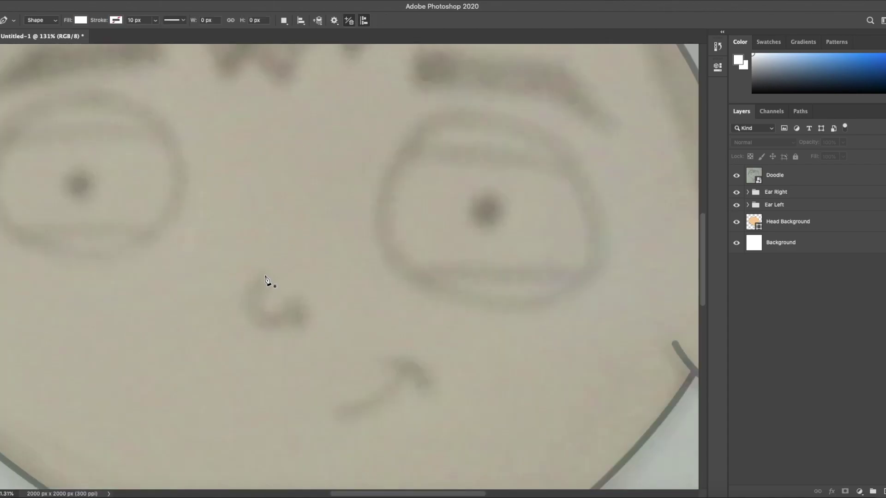
{"action": "left_click_drag", "start_coordinate": [264, 274], "coordinate": [242, 282]}
{"action": "left_click_drag", "start_coordinate": [292, 314], "coordinate": [328, 278]}
{"action": "key", "text": "a"}
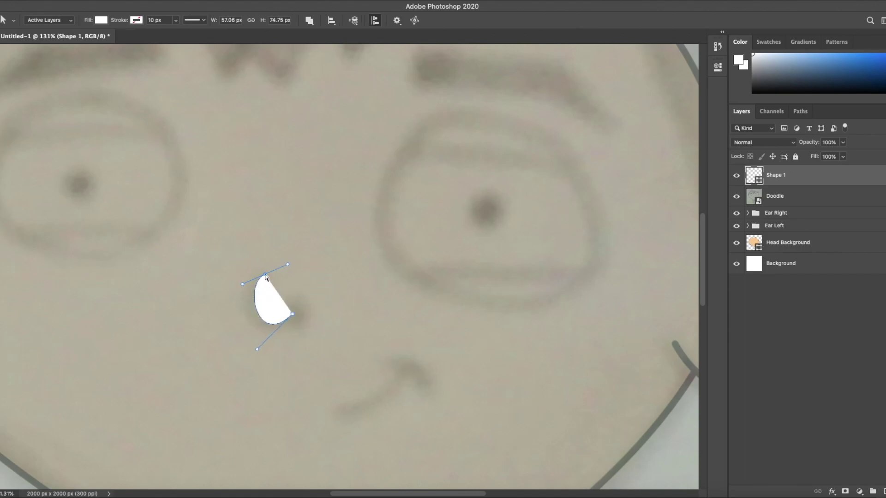
{"action": "left_click_drag", "start_coordinate": [264, 275], "coordinate": [260, 279]}
{"action": "left_click", "coordinate": [137, 20]}
{"action": "left_click", "coordinate": [82, 72]}
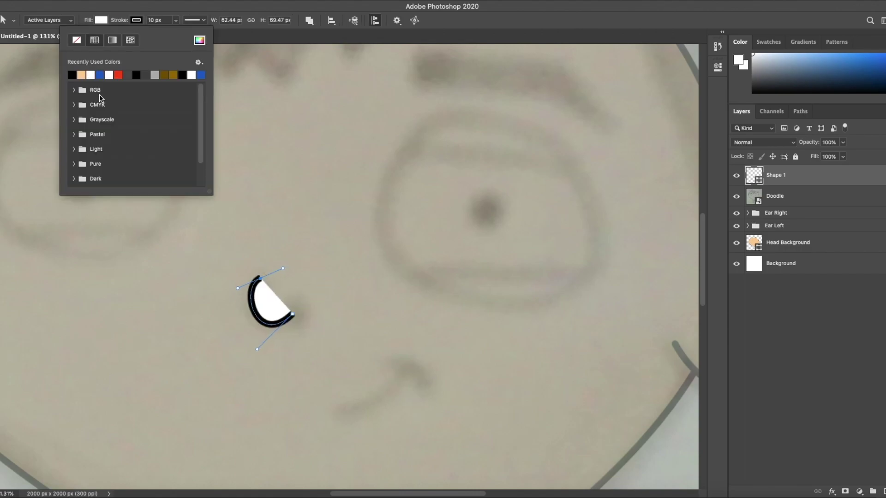
{"action": "left_click", "coordinate": [192, 20]}
{"action": "left_click", "coordinate": [193, 130]}
{"action": "left_click", "coordinate": [196, 139]}
{"action": "left_click", "coordinate": [101, 20]}
{"action": "left_click", "coordinate": [41, 40]}
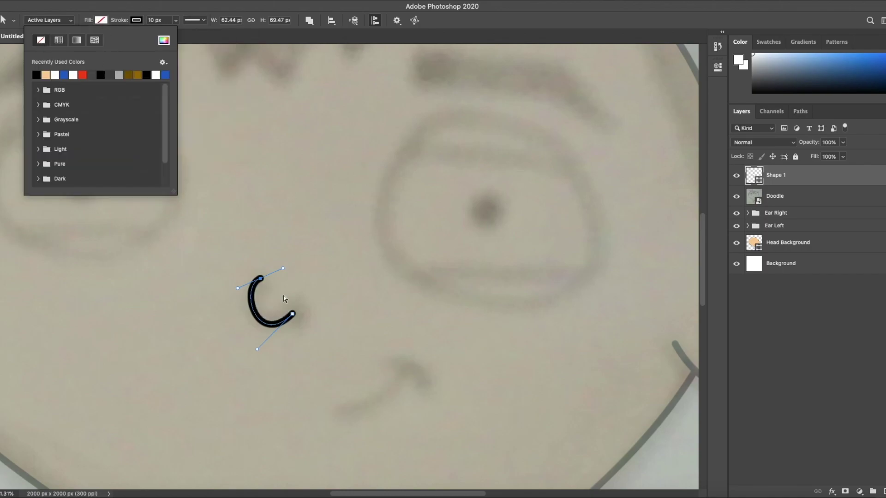
{"action": "key", "text": "v"}
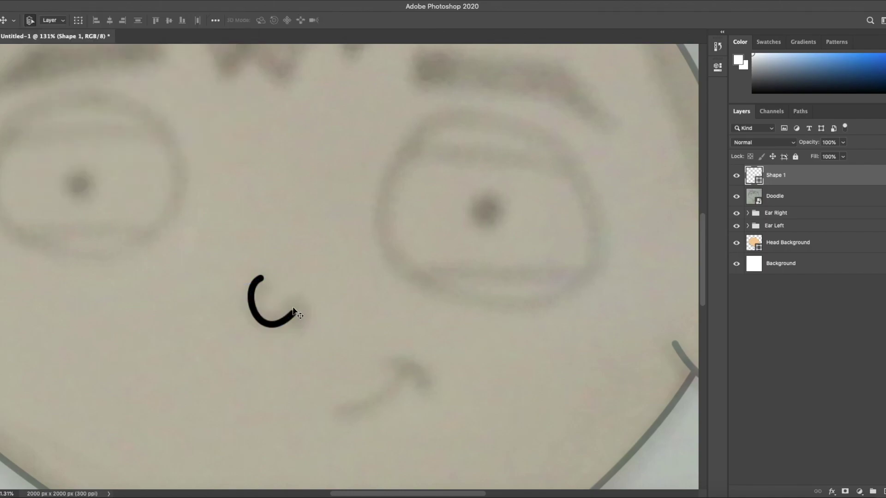
Trace the small hooked nose tip as a separate black stroke with the fill cleared.
{"action": "key", "text": "p"}
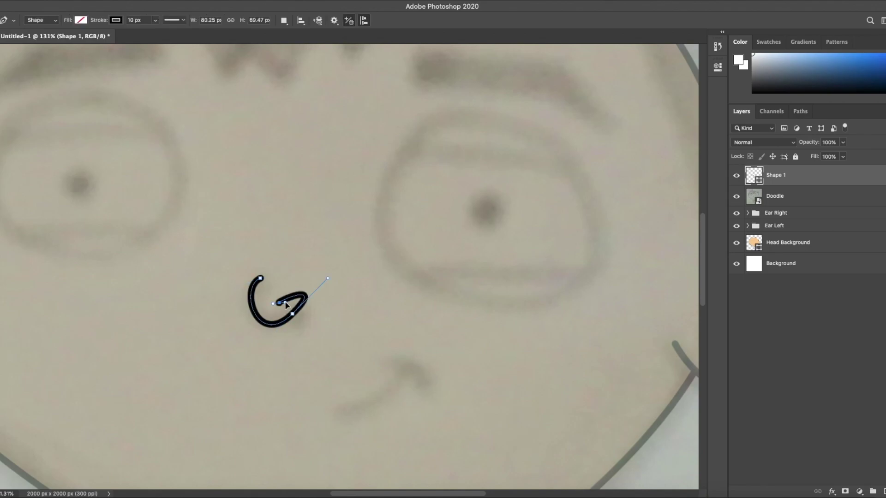
{"action": "key", "text": "alt+bracketleft"}
{"action": "left_click_drag", "start_coordinate": [281, 304], "coordinate": [297, 333]}
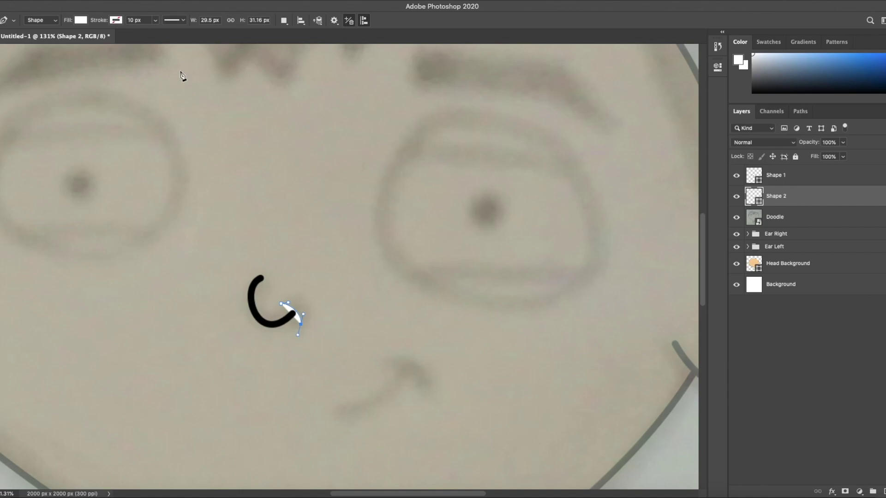
{"action": "left_click", "coordinate": [117, 20]}
{"action": "left_click", "coordinate": [65, 40]}
{"action": "left_click", "coordinate": [176, 20]}
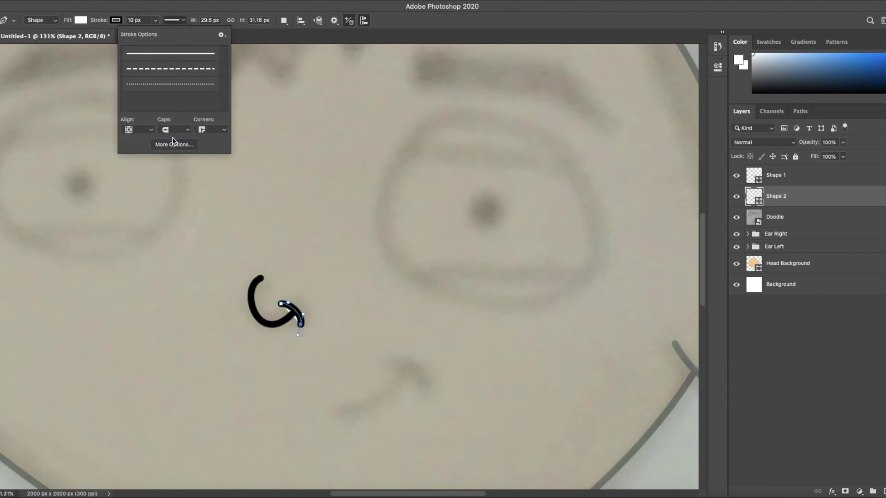
{"action": "left_click", "coordinate": [80, 20]}
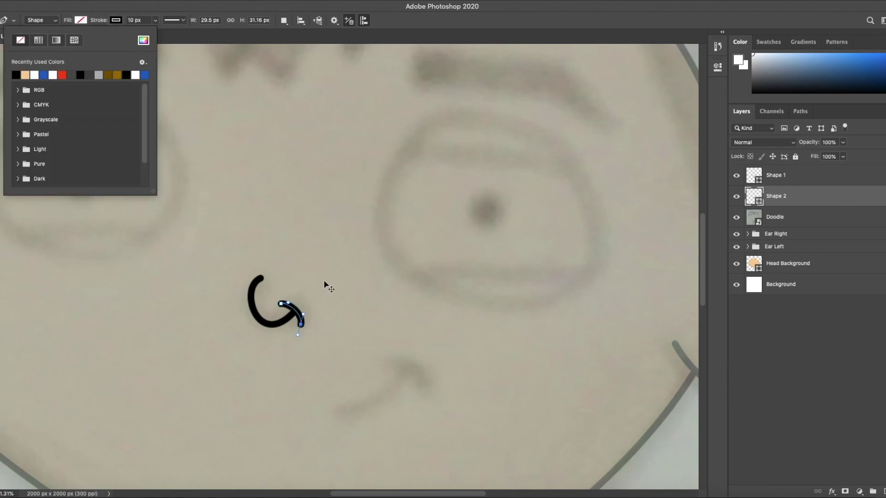
{"action": "key", "text": "v"}
{"action": "key", "text": "ctrl+0"}
Toggle the Doodle sketch on and off to compare, leaving it hidden.
{"action": "left_click", "coordinate": [737, 217]}
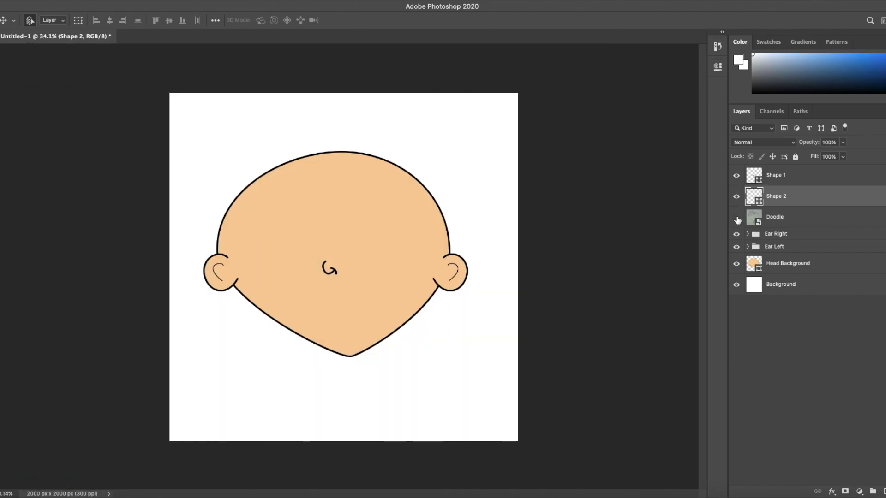
{"action": "left_click", "coordinate": [737, 219]}
{"action": "left_click", "coordinate": [737, 218]}
{"action": "left_click", "coordinate": [737, 218]}
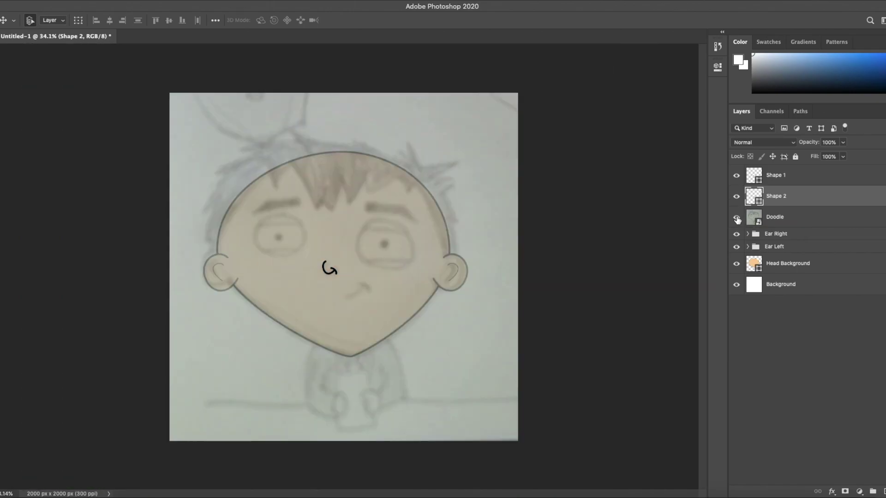
{"action": "left_click", "coordinate": [736, 219]}
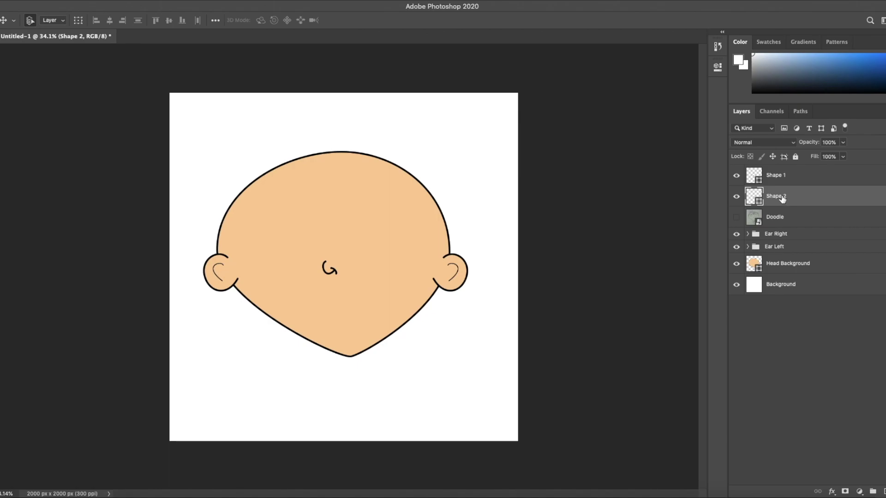
Set the stroke width of both nose shapes, Shape 1 and Shape 2, to 4 px.
{"action": "left_click", "coordinate": [782, 178], "text": "shift"}
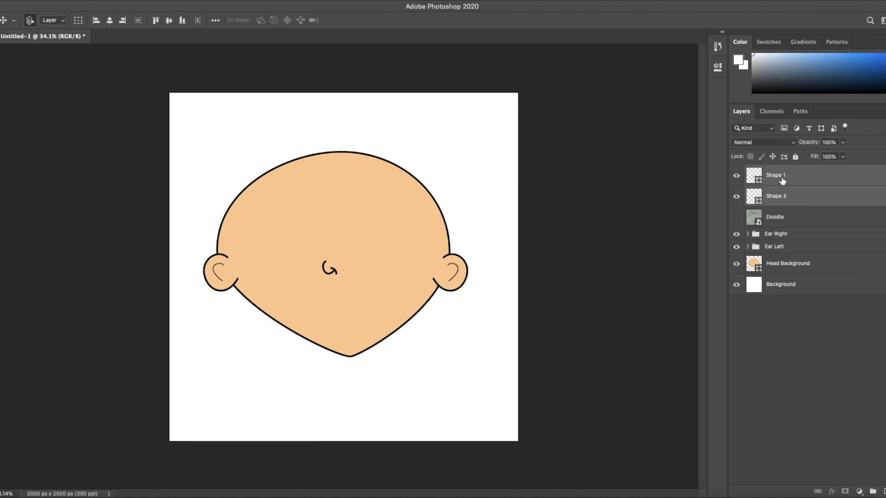
{"action": "key", "text": "a"}
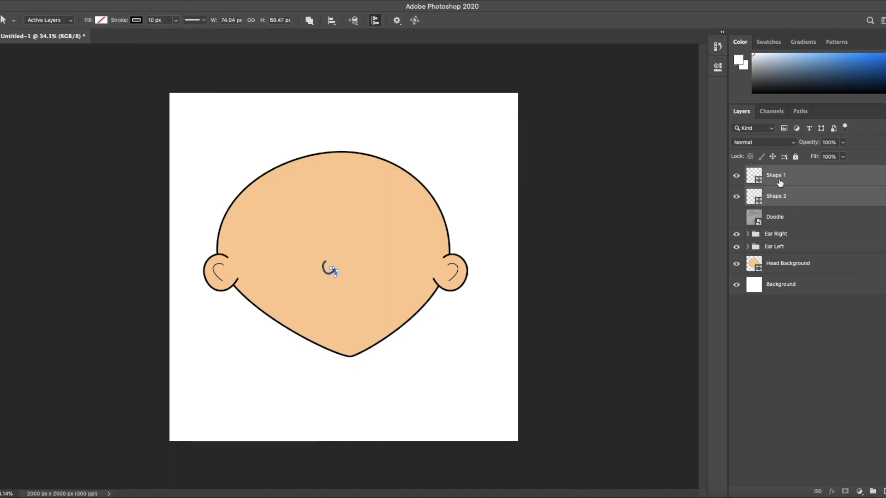
{"action": "left_click", "coordinate": [175, 19]}
{"action": "left_click", "coordinate": [155, 20]}
{"action": "type", "text": "4"}
{"action": "key", "text": "Return"}
{"action": "key", "text": "v"}
{"action": "left_click", "coordinate": [389, 253]}
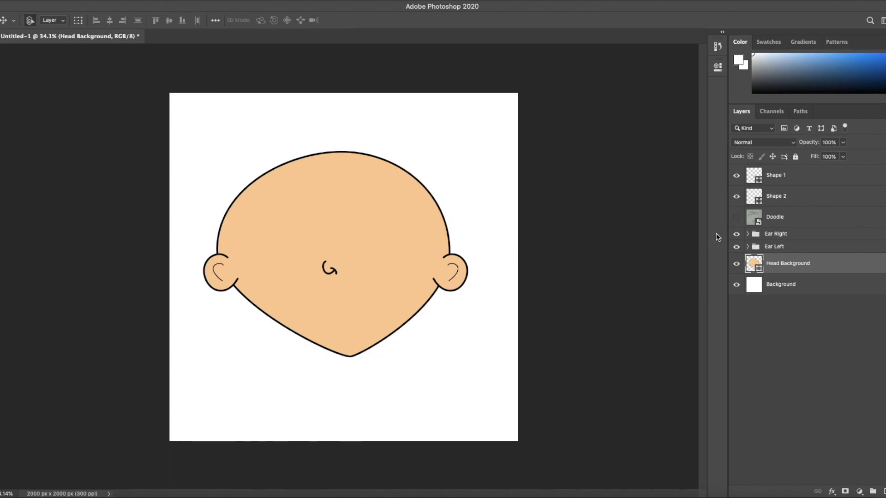
{"action": "left_click", "coordinate": [785, 199]}
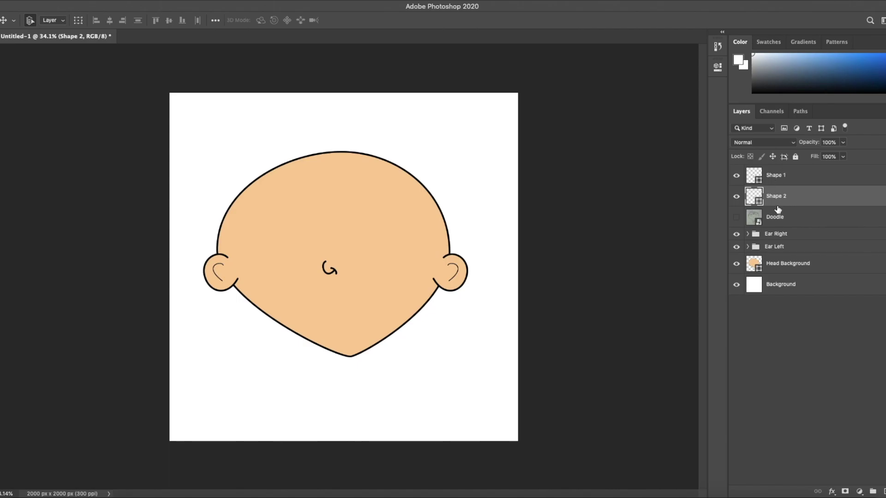
Move the Doodle layer to the top, make it visible, and add a group named Nose.
{"action": "left_click_drag", "start_coordinate": [779, 221], "coordinate": [780, 177]}
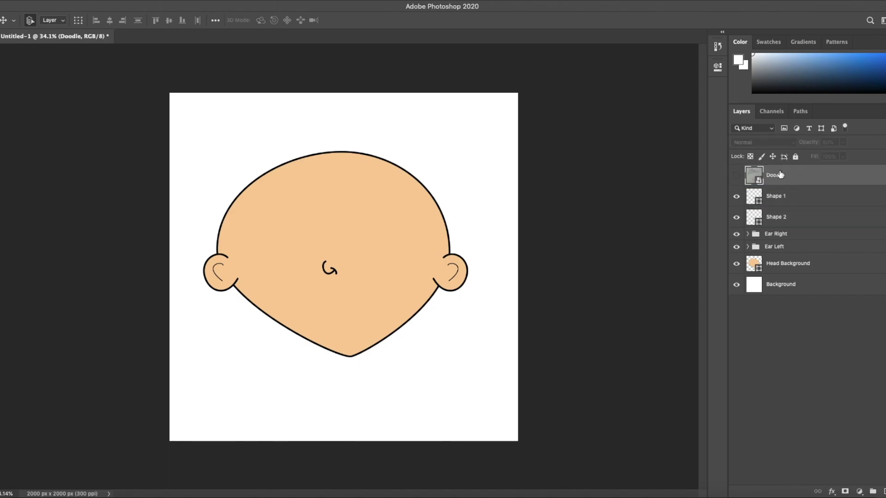
{"action": "left_click", "coordinate": [737, 177]}
{"action": "left_click", "coordinate": [779, 220]}
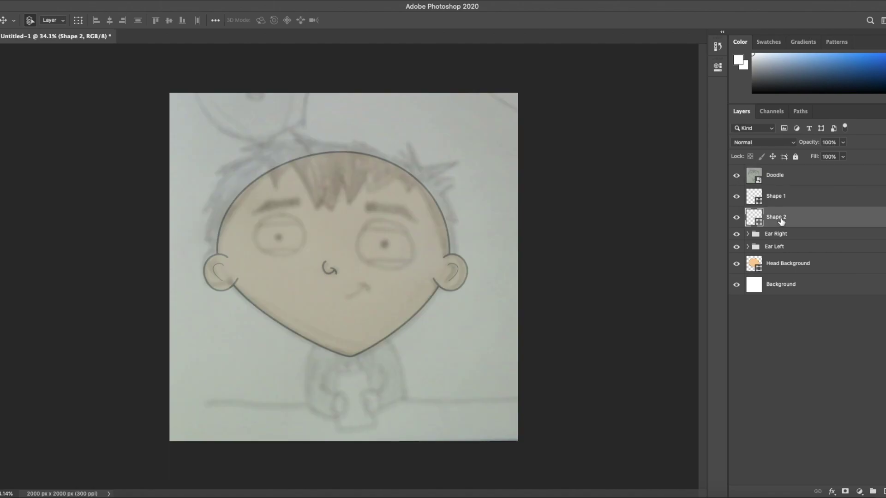
{"action": "left_click", "coordinate": [872, 492]}
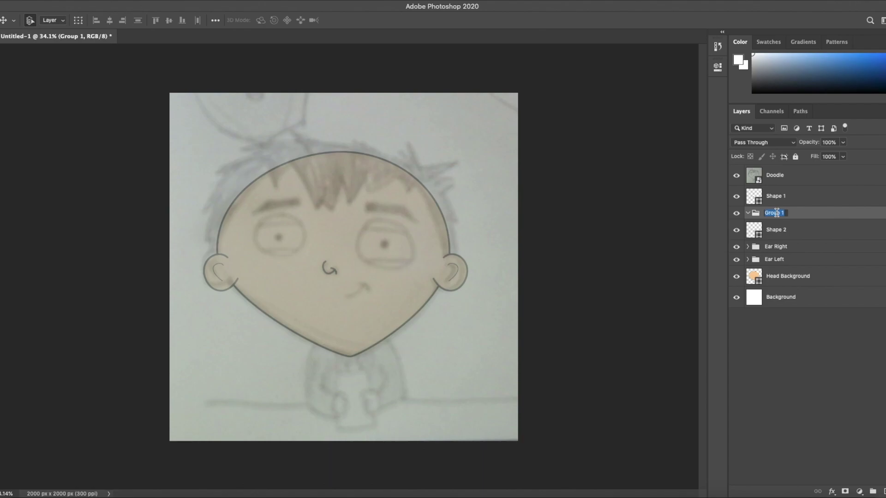
{"action": "type", "text": "Nose"}
{"action": "key", "text": "Return"}
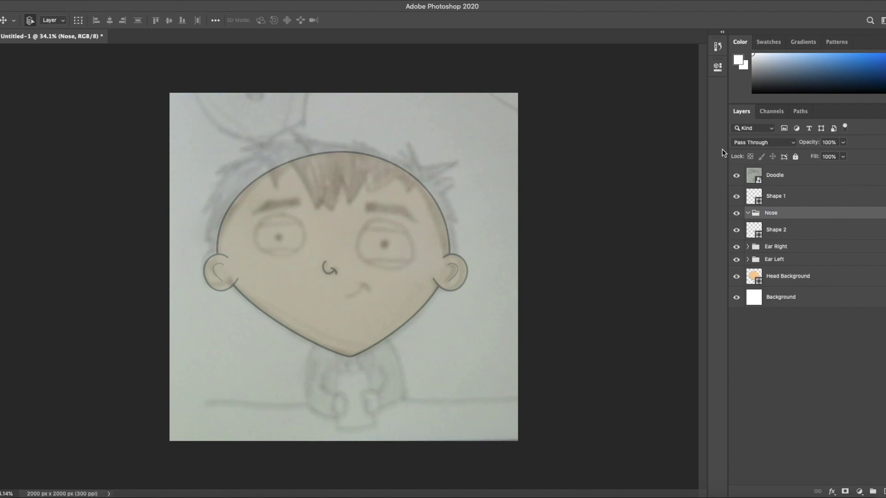
Place Shape 1 and Shape 2 inside the Nose folder and collapse it.
{"action": "mouse_move", "coordinate": [779, 199]}
{"action": "left_mouse_down"}
{"action": "mouse_move", "coordinate": [776, 229]}
{"action": "mouse_move", "coordinate": [775, 192]}
{"action": "left_mouse_up"}
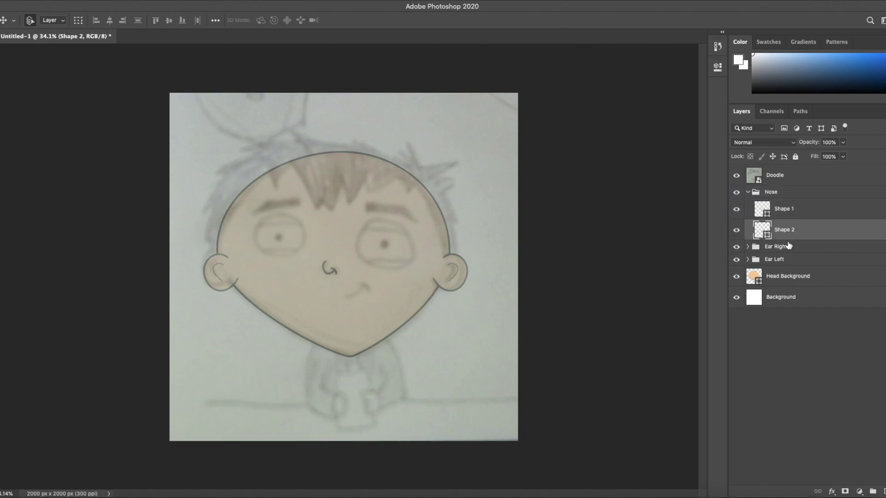
{"action": "left_click", "coordinate": [786, 209]}
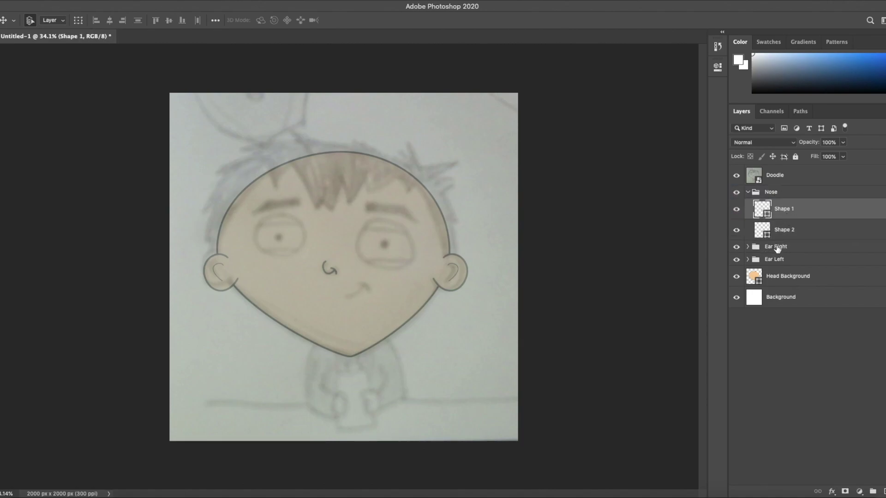
{"action": "left_click", "coordinate": [748, 191]}
{"action": "left_click", "coordinate": [762, 335]}
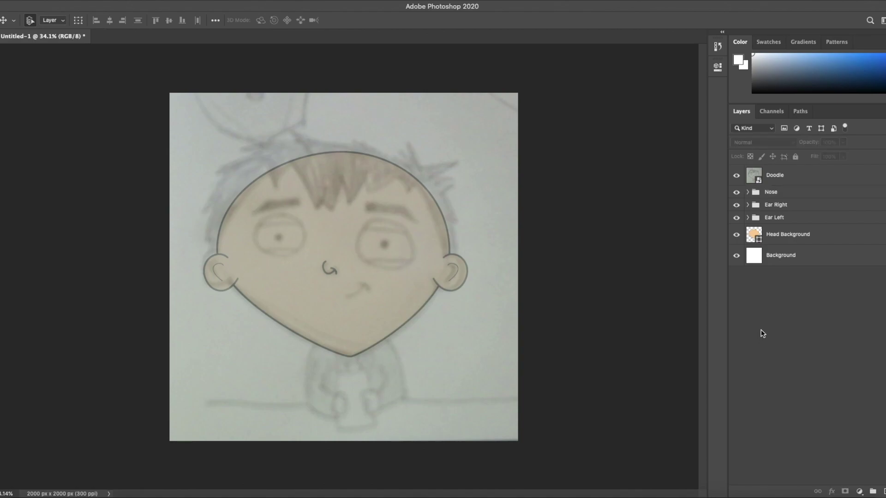
{"action": "left_click", "coordinate": [781, 194]}
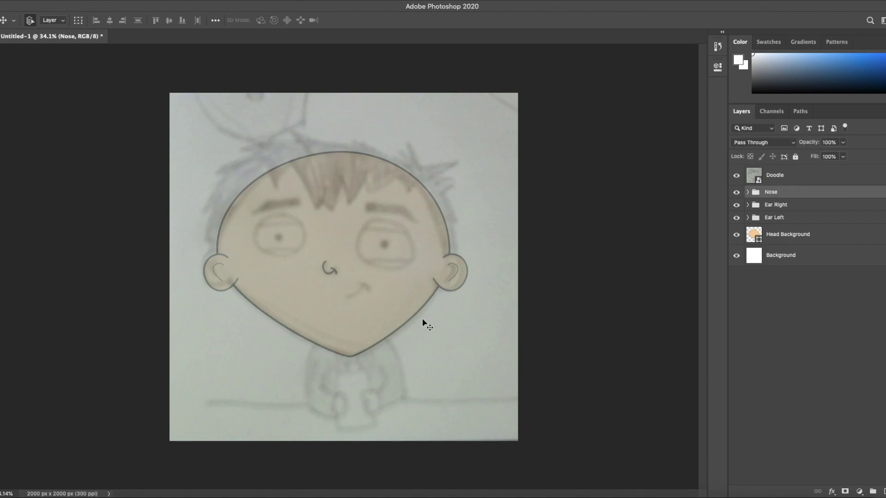
Trace the main smile curve as a black, unfilled pen stroke with rounded end caps.
{"action": "scroll", "coordinate": [359, 304], "scroll_direction": "up", "scroll_amount": 5}
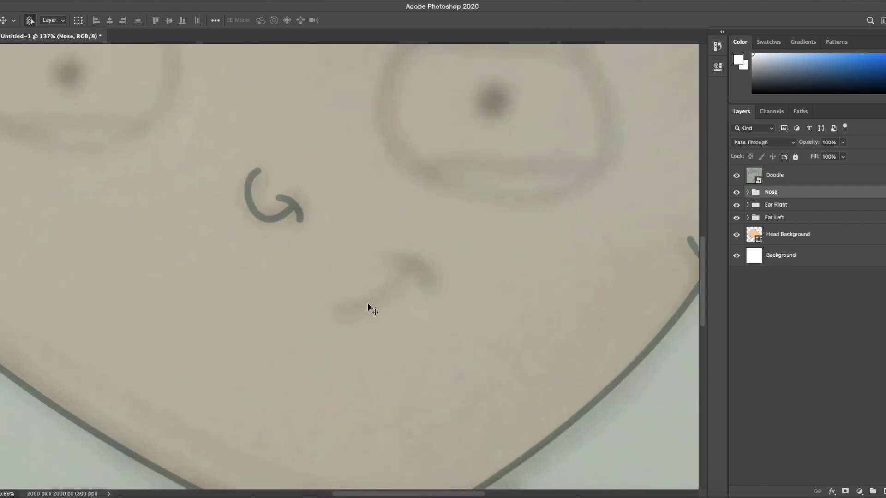
{"action": "key", "text": "p"}
{"action": "left_click_drag", "start_coordinate": [339, 311], "coordinate": [351, 312]}
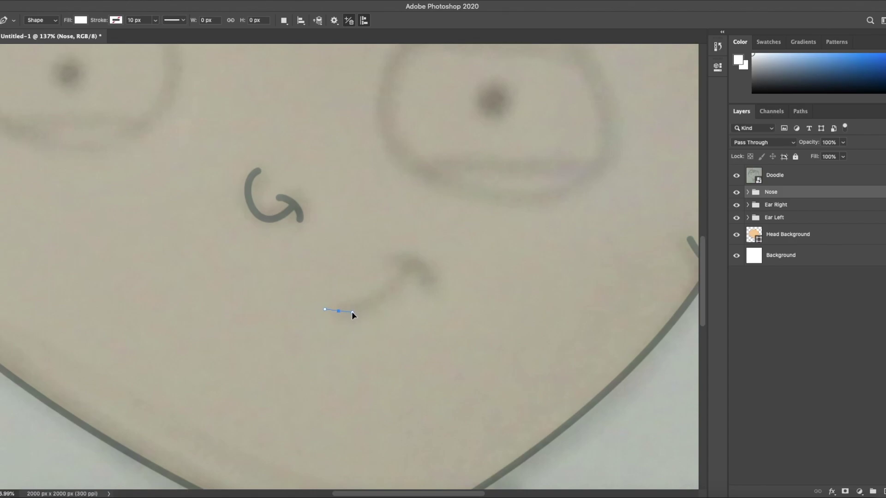
{"action": "left_click_drag", "start_coordinate": [411, 267], "coordinate": [412, 248]}
{"action": "left_click", "coordinate": [116, 20]}
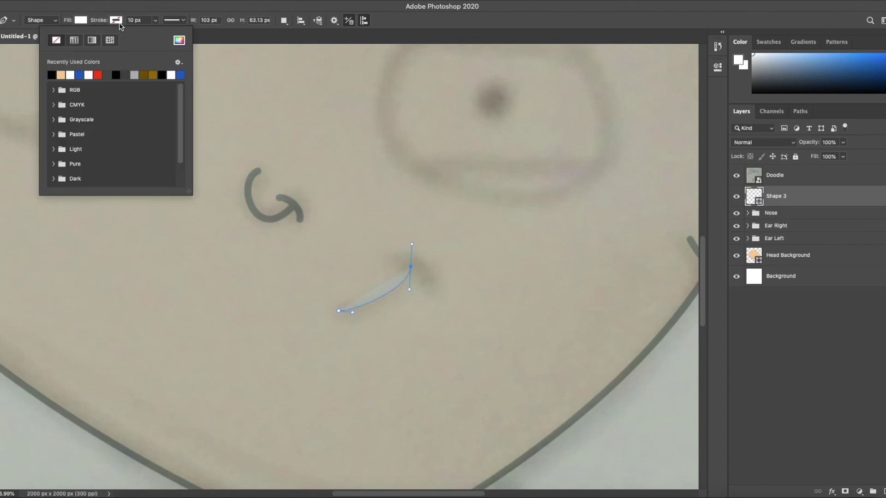
{"action": "left_click", "coordinate": [52, 75]}
{"action": "left_click", "coordinate": [81, 20]}
{"action": "left_click", "coordinate": [20, 40]}
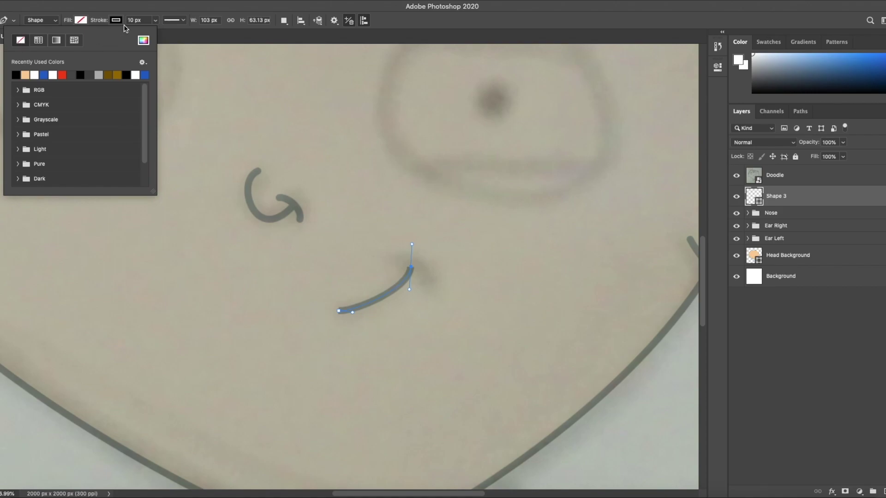
{"action": "left_click", "coordinate": [175, 20]}
{"action": "left_click", "coordinate": [172, 130]}
{"action": "left_click", "coordinate": [170, 146]}
{"action": "key", "text": "Return"}
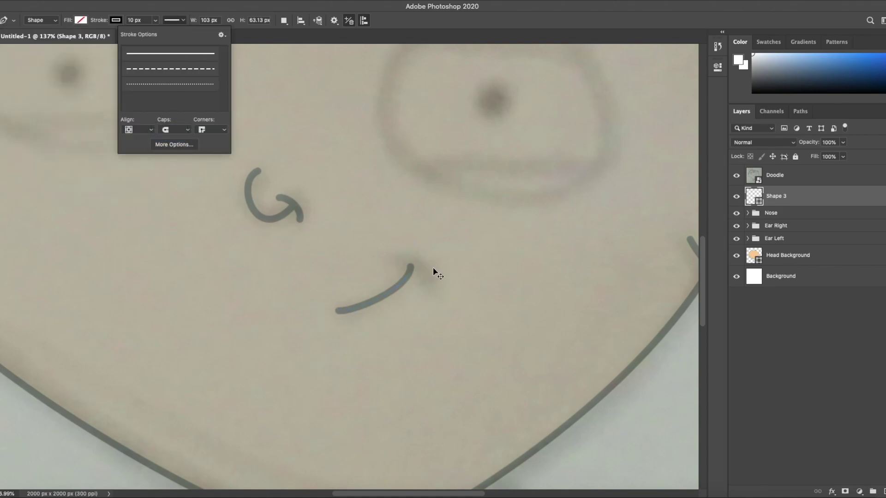
Trace the smile's curled end as Shape 4 with no fill and black stroke, then move Doodle above it.
{"action": "key", "text": "v"}
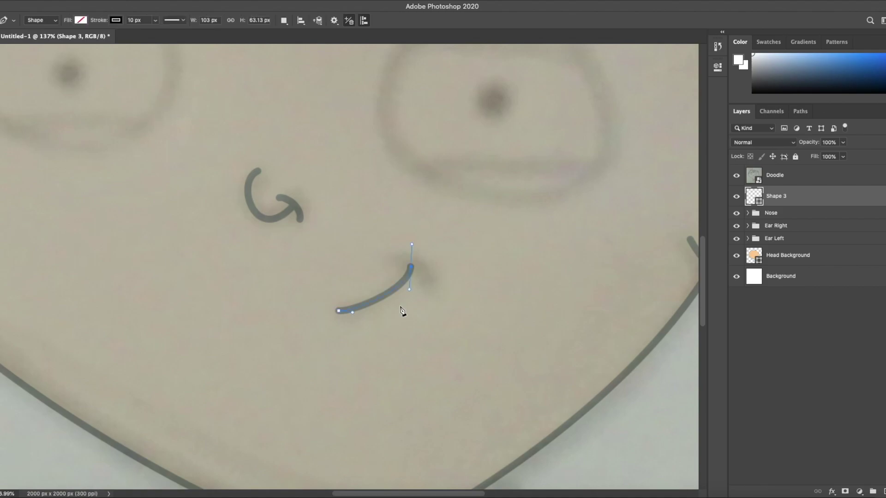
{"action": "left_click", "coordinate": [779, 178]}
{"action": "key", "text": "p"}
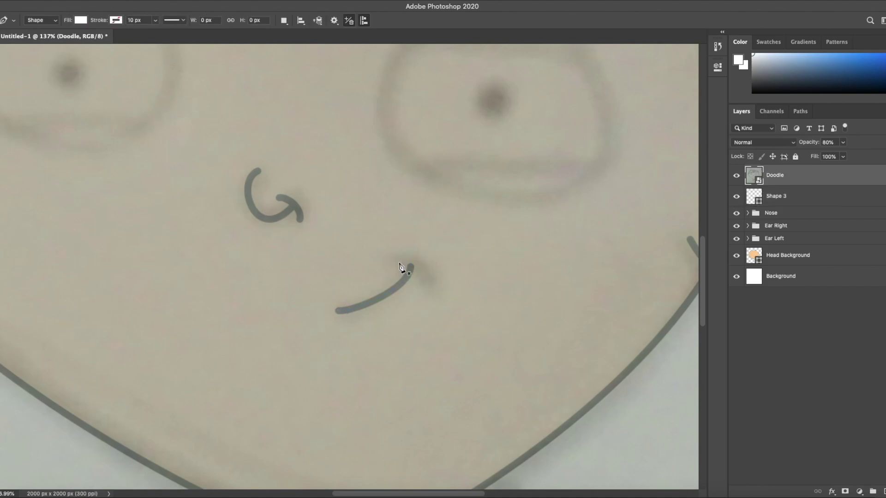
{"action": "left_click_drag", "start_coordinate": [411, 267], "coordinate": [425, 287]}
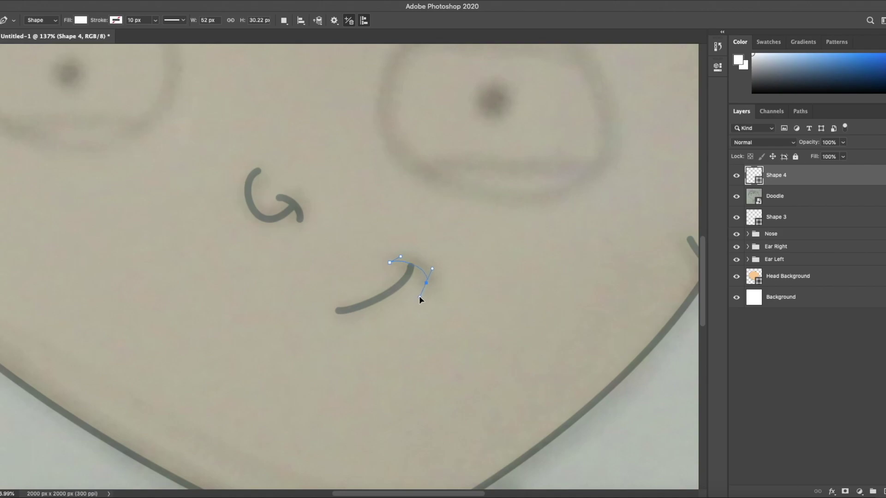
{"action": "left_click", "coordinate": [80, 20]}
{"action": "left_click", "coordinate": [56, 40]}
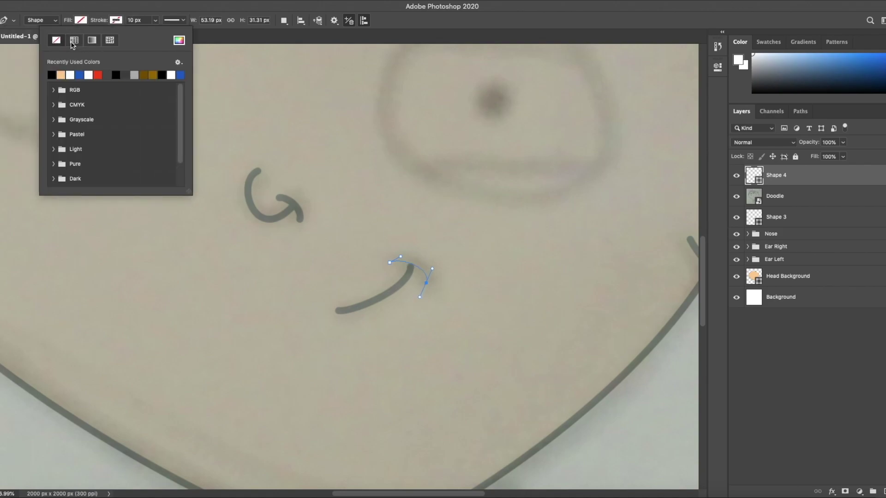
{"action": "left_click", "coordinate": [73, 41]}
{"action": "left_click", "coordinate": [174, 21]}
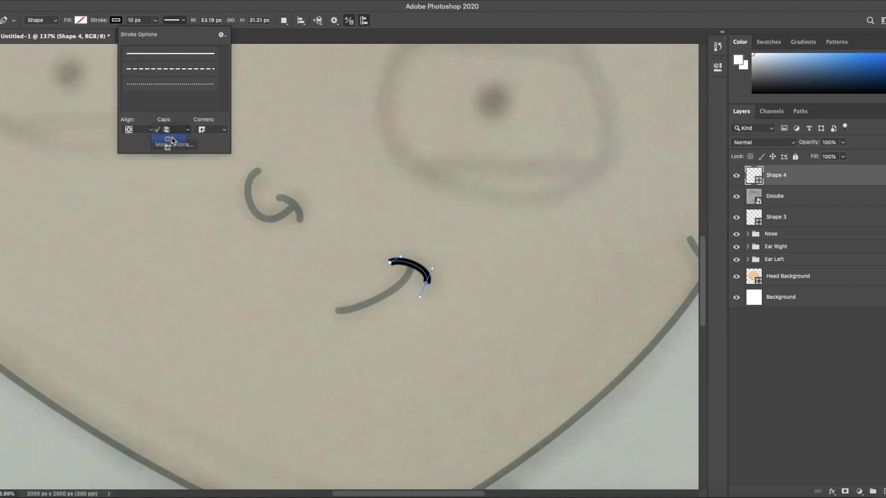
{"action": "key", "text": "v"}
{"action": "left_click_drag", "start_coordinate": [778, 197], "coordinate": [782, 174]}
Check the traced strokes without the doodle, then set the Doodle layer's opacity to 76%.
{"action": "left_click", "coordinate": [736, 175]}
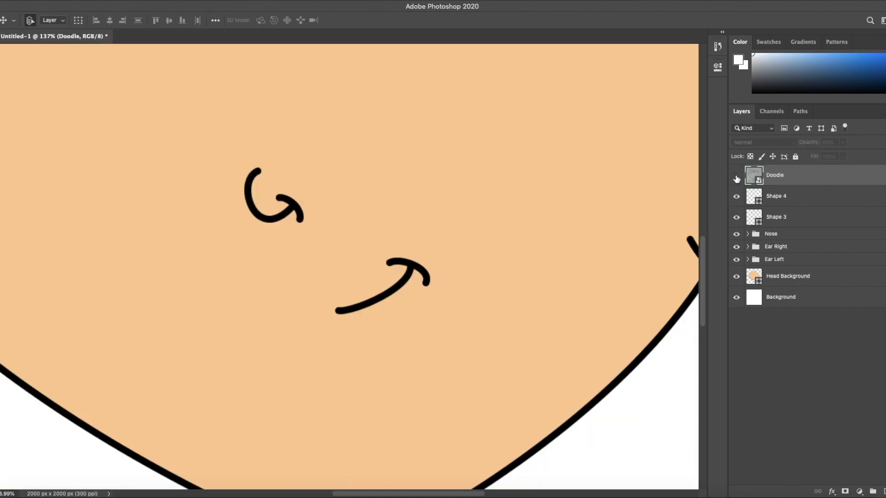
{"action": "scroll", "coordinate": [415, 152], "scroll_direction": "down", "scroll_amount": 10}
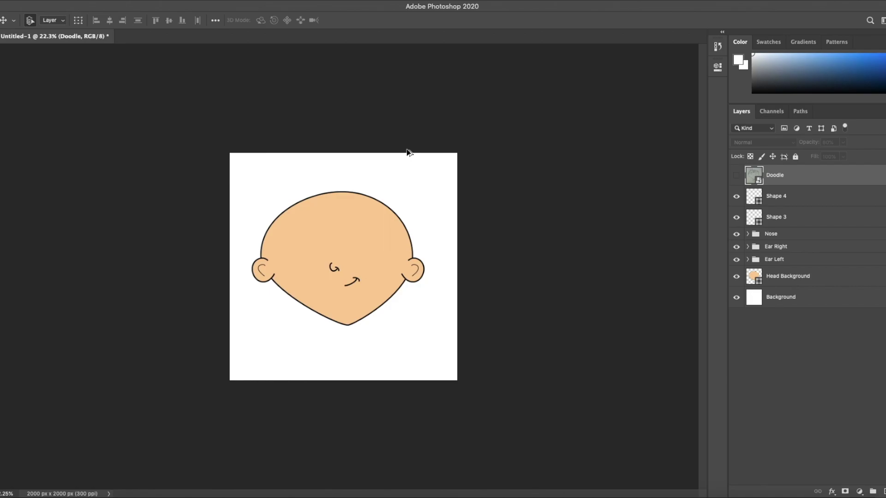
{"action": "scroll", "coordinate": [355, 211], "scroll_direction": "up", "scroll_amount": 5}
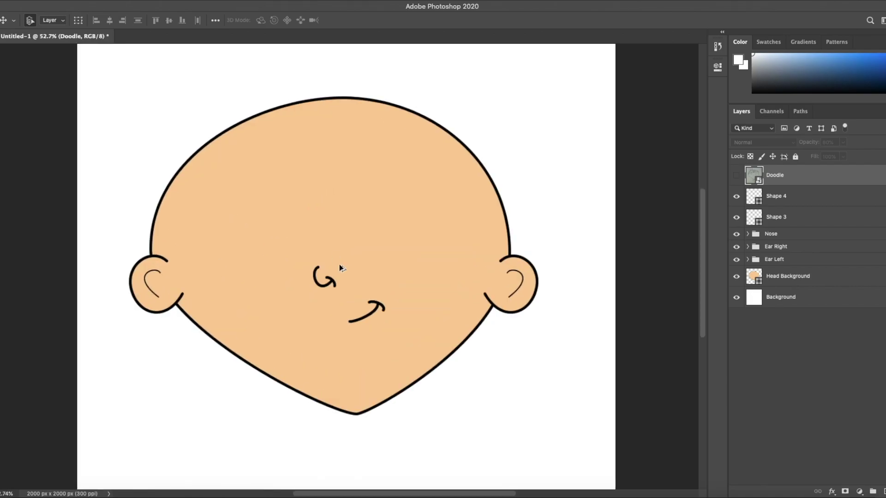
{"action": "left_click", "coordinate": [735, 176]}
{"action": "left_click", "coordinate": [842, 143]}
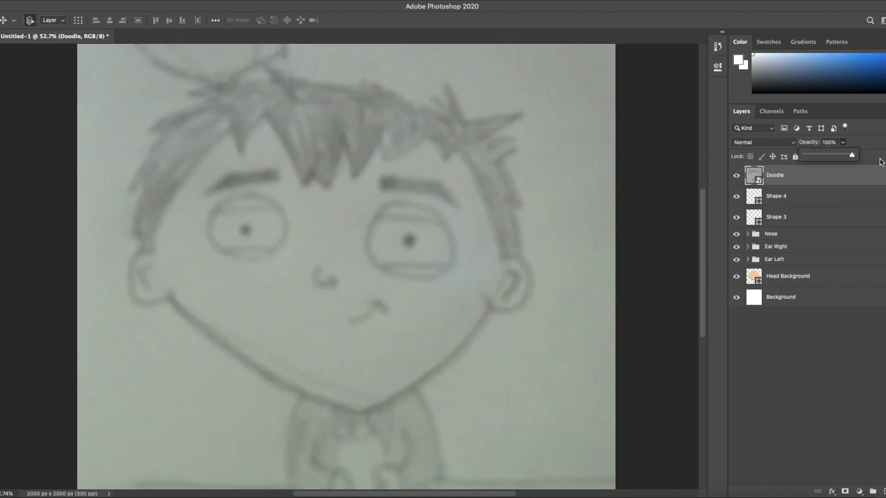
{"action": "left_click_drag", "start_coordinate": [850, 155], "coordinate": [840, 155]}
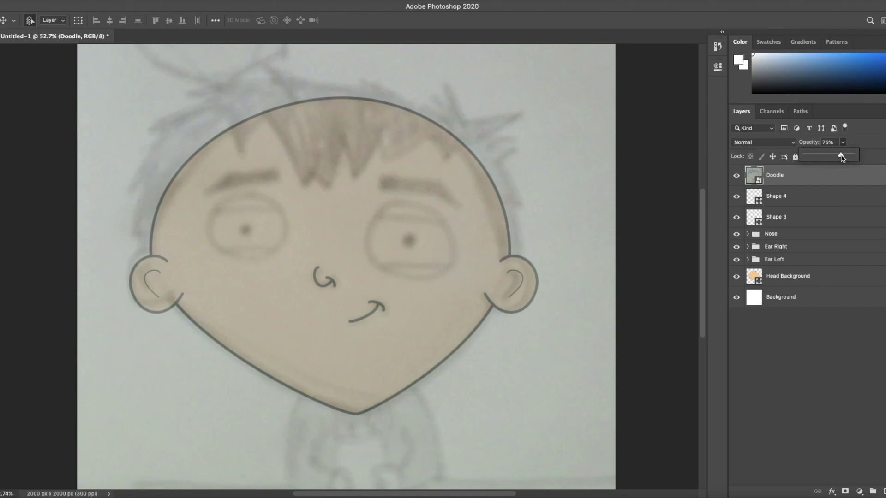
Select Shape 2 inside the Nose group and zoom in on the nose swirl.
{"action": "left_click", "coordinate": [771, 234]}
{"action": "left_click", "coordinate": [748, 233]}
{"action": "left_click", "coordinate": [736, 250]}
{"action": "left_click", "coordinate": [737, 252]}
{"action": "left_click", "coordinate": [780, 273]}
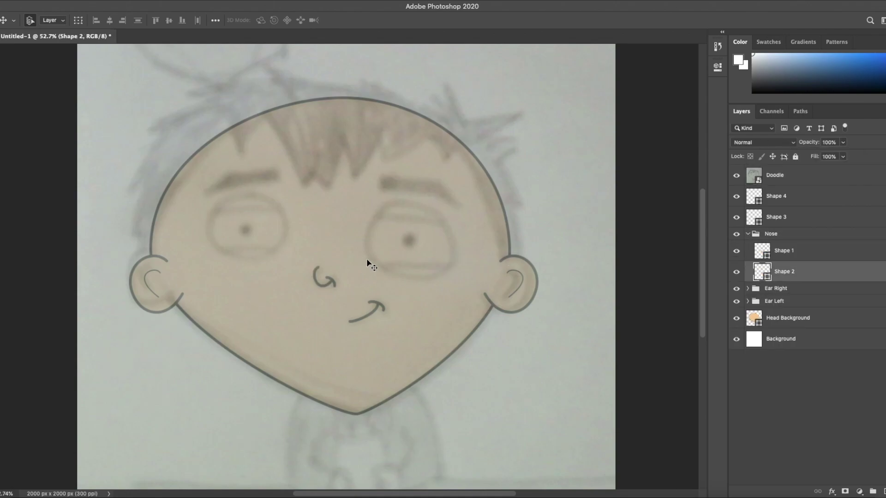
{"action": "scroll", "coordinate": [372, 266], "scroll_direction": "up", "scroll_amount": 10}
{"action": "left_click_drag", "start_coordinate": [346, 369], "coordinate": [409, 218]}
Delete the arrowhead's extra segment and tail anchor, and reshape its curve to match the sketch.
{"action": "key", "text": "a"}
{"action": "left_click", "coordinate": [341, 262]}
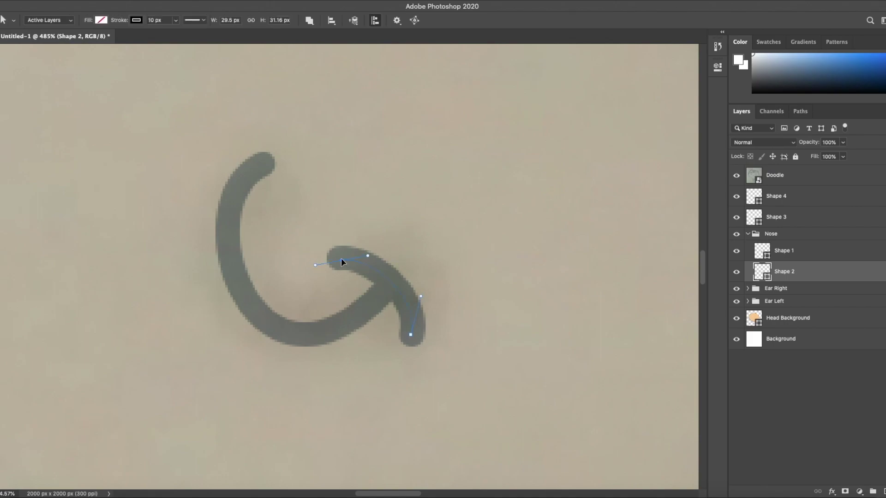
{"action": "left_click", "coordinate": [359, 270]}
{"action": "key", "text": "Delete"}
{"action": "left_click", "coordinate": [404, 322]}
{"action": "key", "text": "Delete"}
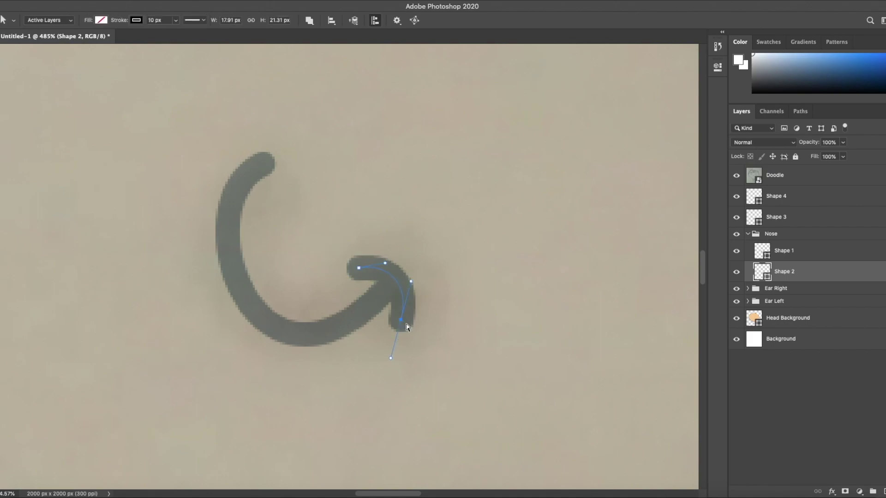
{"action": "left_click", "coordinate": [359, 269]}
{"action": "left_click_drag", "start_coordinate": [359, 269], "coordinate": [369, 270]}
Create a group named 'Mouth' and move Shape 3 and Shape 4 into it.
{"action": "key", "text": "v"}
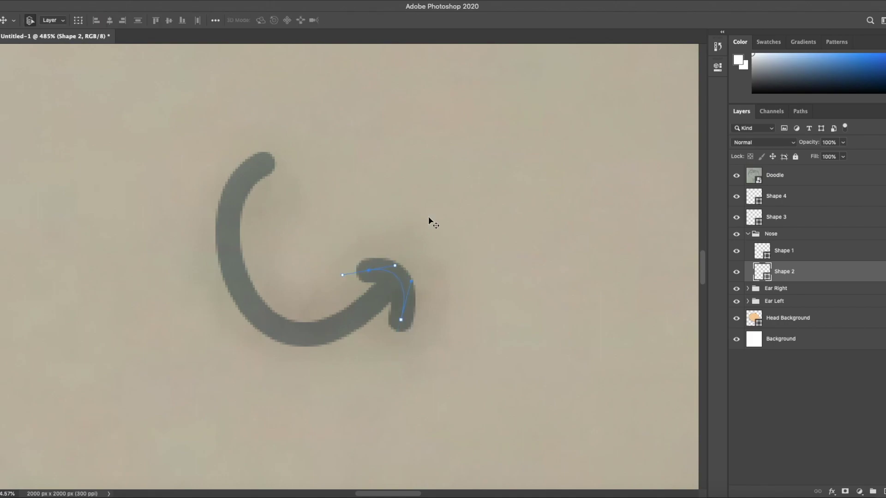
{"action": "left_click", "coordinate": [474, 200]}
{"action": "scroll", "coordinate": [512, 189], "scroll_direction": "down", "scroll_amount": 9}
{"action": "mouse_move", "coordinate": [554, 178]}
{"action": "left_mouse_down"}
{"action": "mouse_move", "coordinate": [494, 240]}
{"action": "mouse_move", "coordinate": [433, 258]}
{"action": "left_mouse_up"}
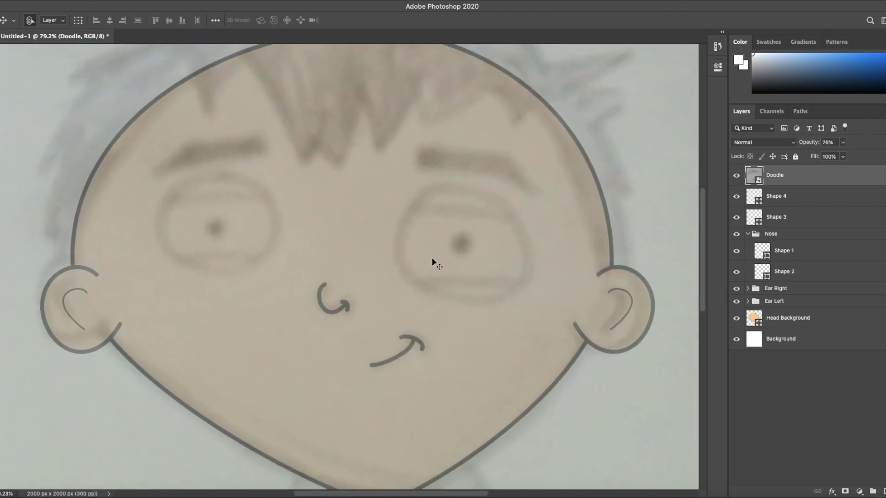
{"action": "left_click", "coordinate": [793, 201]}
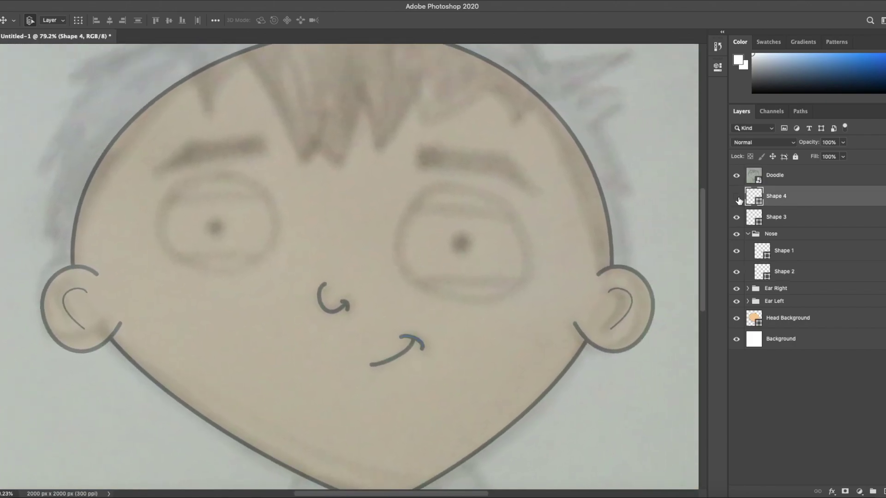
{"action": "left_click", "coordinate": [872, 491]}
{"action": "double_click", "coordinate": [774, 191]}
{"action": "type", "text": "Mouth"}
{"action": "key", "text": "Return"}
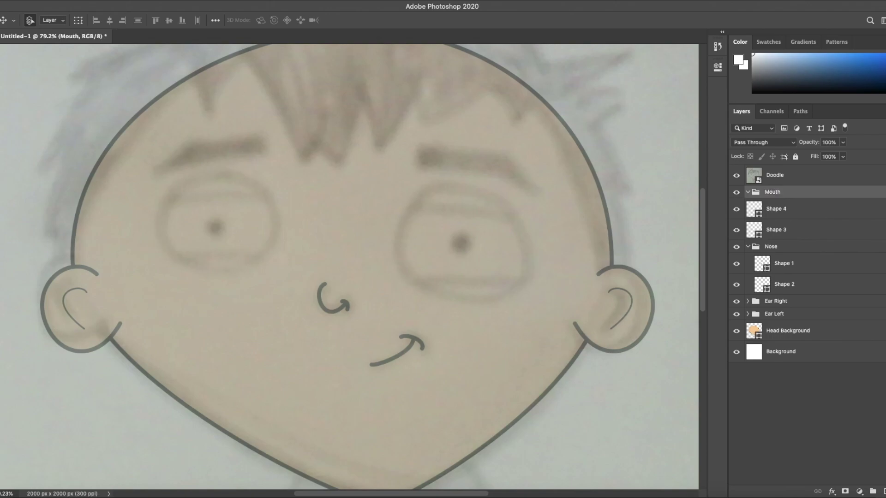
{"action": "left_click", "coordinate": [776, 209]}
{"action": "left_click", "coordinate": [784, 230], "text": "shift"}
{"action": "left_click_drag", "start_coordinate": [785, 230], "coordinate": [781, 193]}
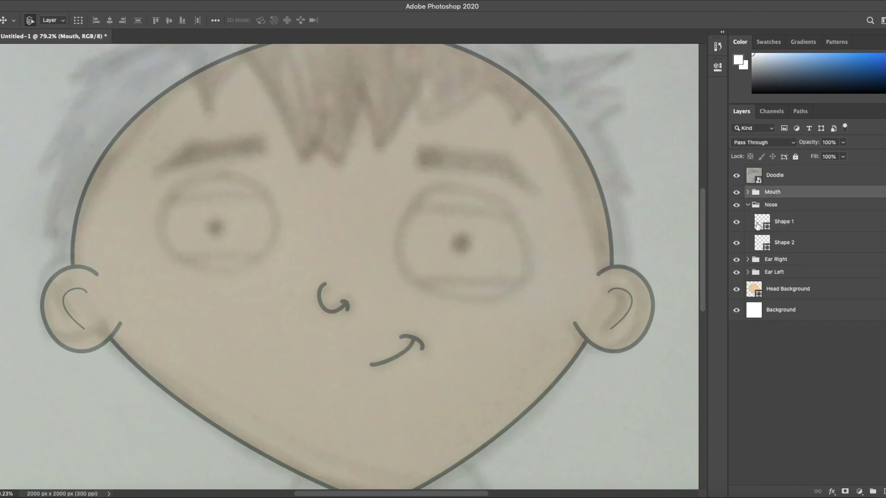
{"action": "left_click", "coordinate": [748, 205]}
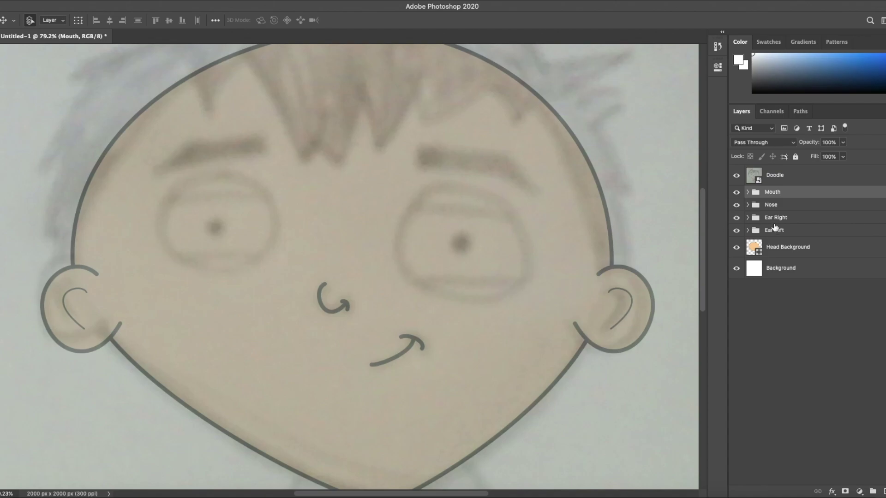
Trace the left eyeball's closed outline with the Pen tool.
{"action": "key", "text": "p"}
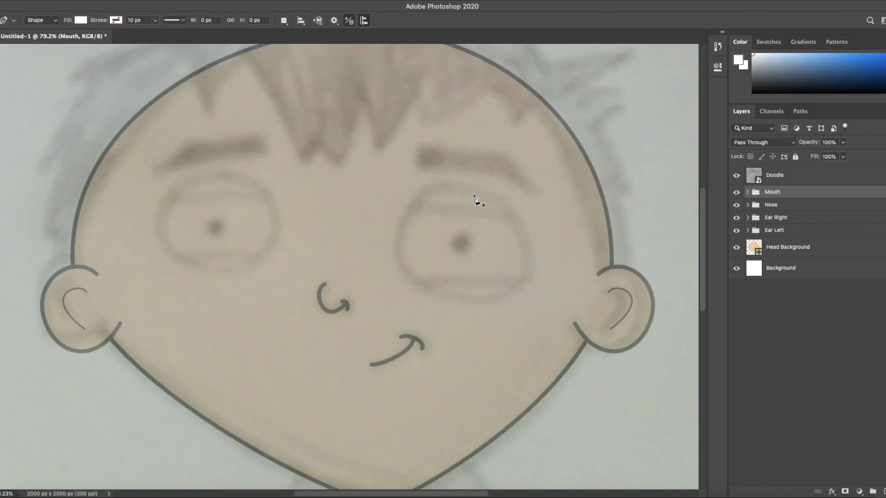
{"action": "left_click", "coordinate": [736, 218]}
{"action": "left_click", "coordinate": [737, 218]}
{"action": "left_click_drag", "start_coordinate": [488, 180], "coordinate": [487, 180]}
{"action": "left_click_drag", "start_coordinate": [521, 226], "coordinate": [524, 241]}
{"action": "left_click_drag", "start_coordinate": [514, 288], "coordinate": [489, 305]}
{"action": "left_click_drag", "start_coordinate": [413, 281], "coordinate": [391, 257]}
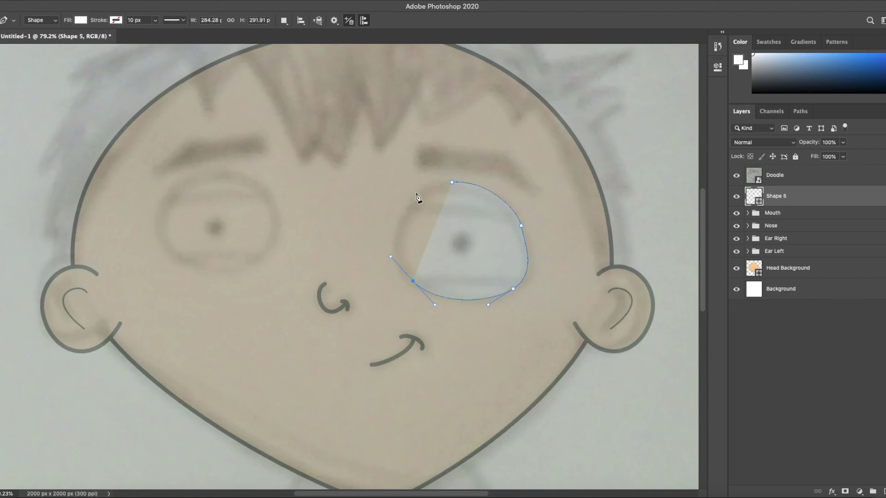
{"action": "left_click", "coordinate": [452, 183]}
Widen the eyeball's top curve, give it a black outline, and name it 'Eyeball Left'.
{"action": "key", "text": "a"}
{"action": "left_click", "coordinate": [452, 183]}
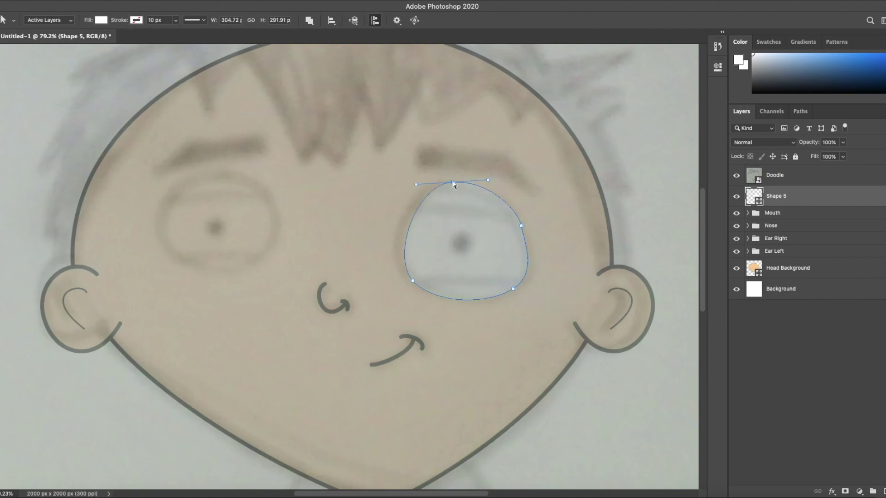
{"action": "left_click_drag", "start_coordinate": [417, 186], "coordinate": [404, 185]}
{"action": "left_click", "coordinate": [413, 281]}
{"action": "left_click", "coordinate": [514, 290]}
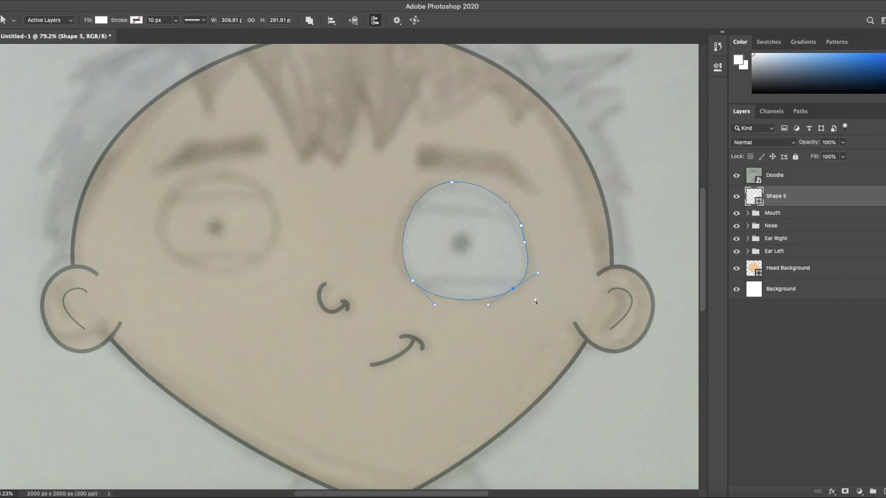
{"action": "left_click", "coordinate": [522, 227]}
{"action": "left_click", "coordinate": [136, 20]}
{"action": "left_click", "coordinate": [73, 75]}
{"action": "left_click", "coordinate": [101, 20]}
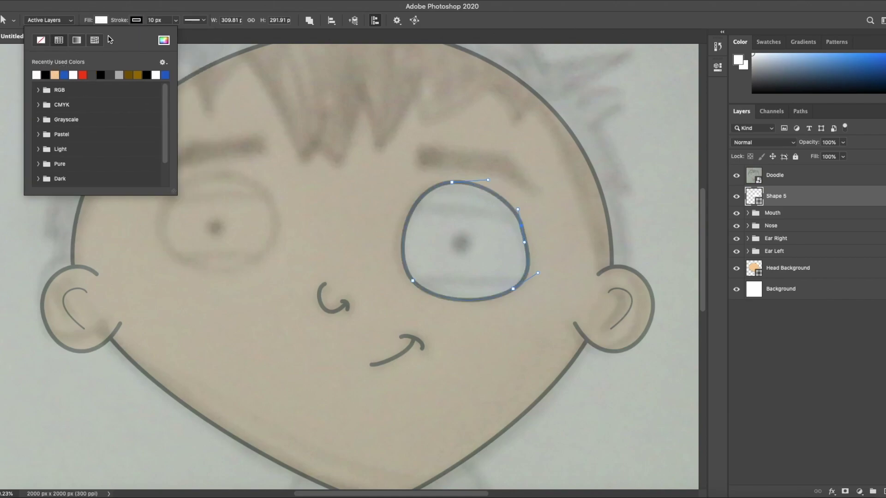
{"action": "left_click", "coordinate": [118, 16]}
{"action": "double_click", "coordinate": [777, 196]}
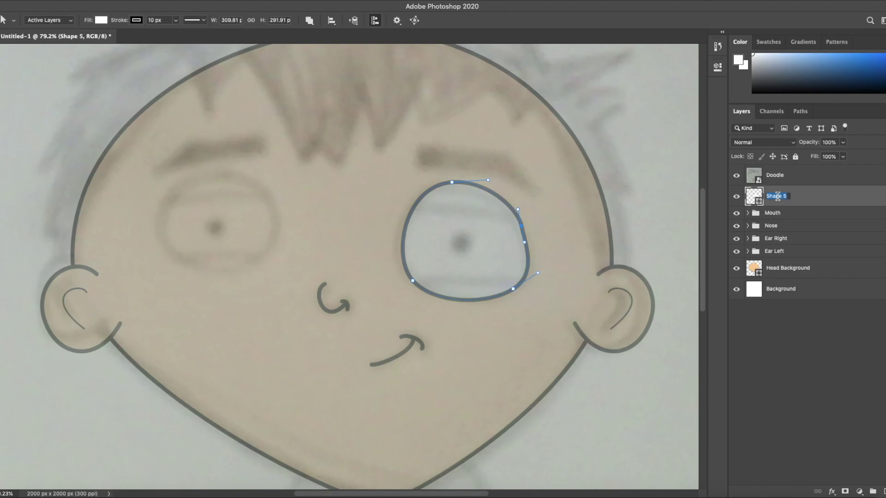
{"action": "type", "text": "Eyeball Left"}
{"action": "key", "text": "Return"}
Trace the left pupil as a closed shape filled with black.
{"action": "scroll", "coordinate": [466, 239], "scroll_direction": "up", "scroll_amount": 3}
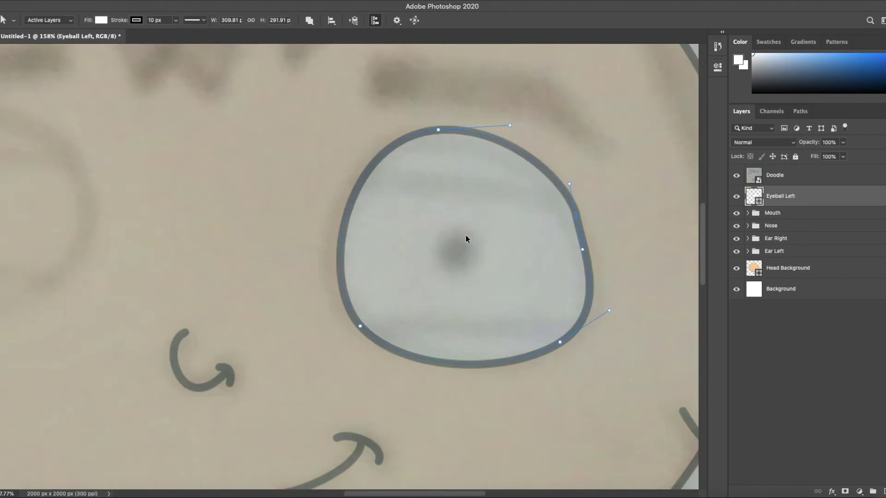
{"action": "key", "text": "alt+bracketright"}
{"action": "key", "text": "p"}
{"action": "left_click_drag", "start_coordinate": [432, 249], "coordinate": [429, 236]}
{"action": "left_click_drag", "start_coordinate": [476, 251], "coordinate": [477, 279]}
{"action": "left_click", "coordinate": [433, 258]}
{"action": "left_click", "coordinate": [81, 20]}
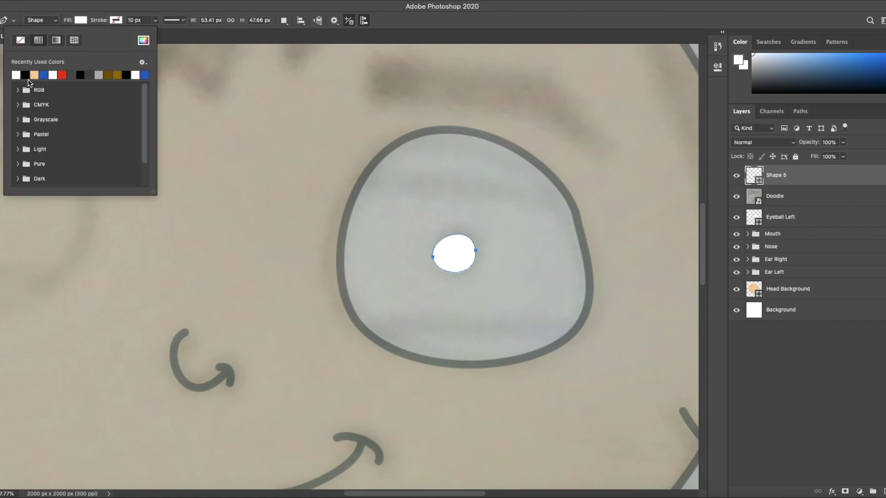
{"action": "left_click", "coordinate": [26, 72]}
Move the pupil layer below the doodle and name it 'Pupil Left'.
{"action": "key", "text": "v"}
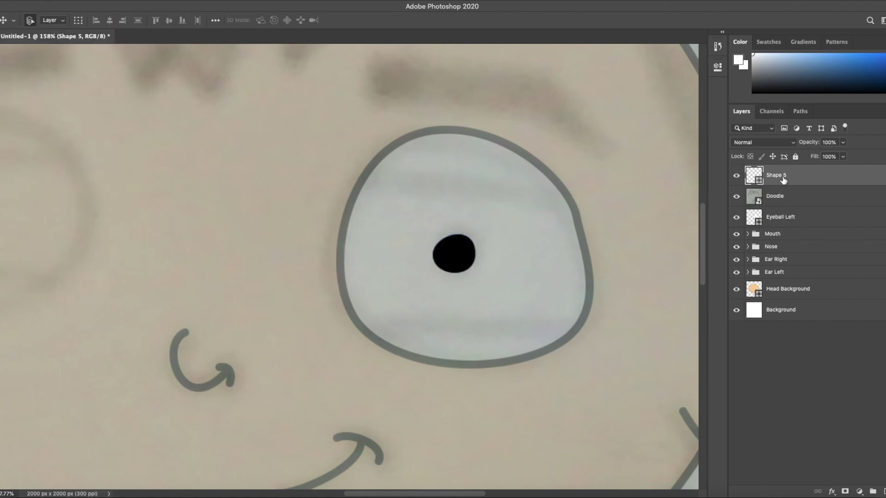
{"action": "left_click_drag", "start_coordinate": [783, 180], "coordinate": [784, 203]}
{"action": "double_click", "coordinate": [776, 197]}
{"action": "type", "text": "Pupil"}
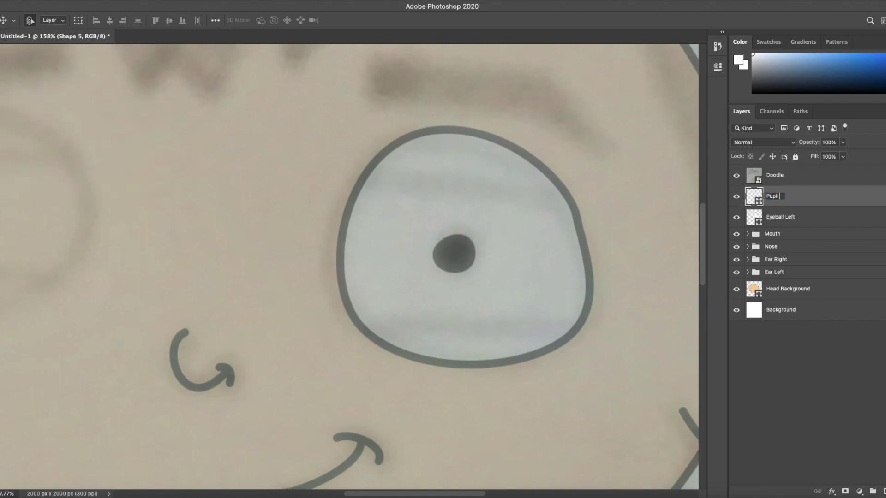
{"action": "type", "text": " Left"}
{"action": "key", "text": "Return"}
Create an 'Eye Left' group, move Eyeball Left and Pupil Left into it, and collapse it.
{"action": "left_click", "coordinate": [872, 491]}
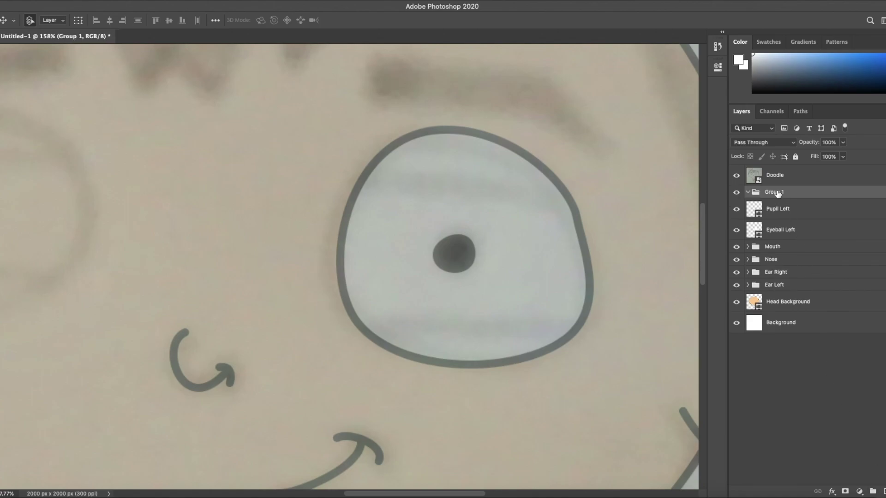
{"action": "double_click", "coordinate": [777, 192]}
{"action": "type", "text": "Eye Left"}
{"action": "key", "text": "Return"}
{"action": "left_click", "coordinate": [779, 230]}
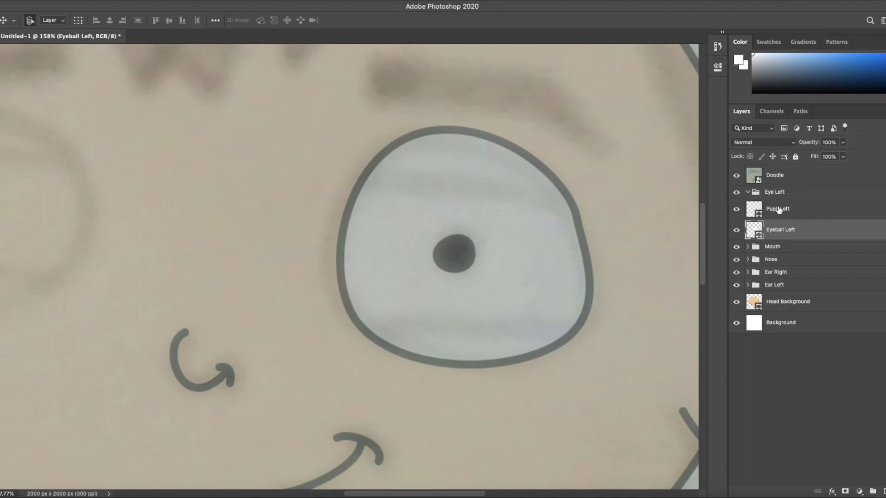
{"action": "left_click", "coordinate": [778, 209], "text": "shift"}
{"action": "left_click_drag", "start_coordinate": [777, 210], "coordinate": [751, 194]}
{"action": "left_click", "coordinate": [747, 192]}
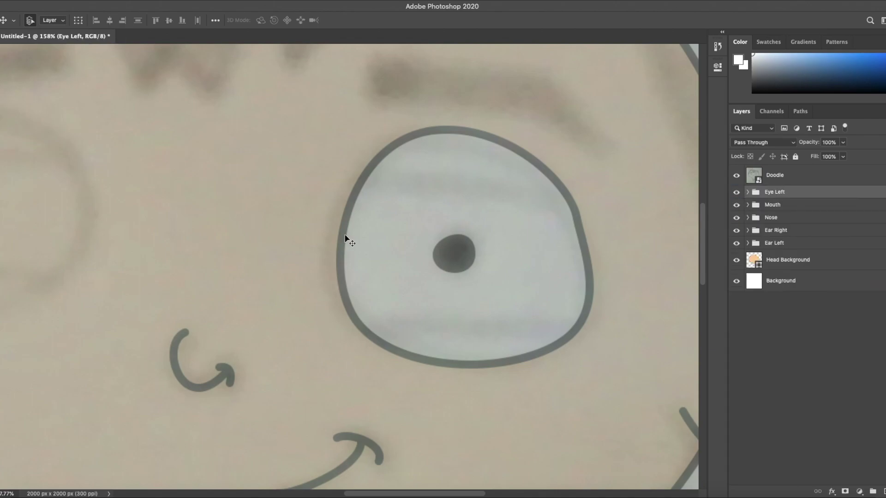
{"action": "scroll", "coordinate": [312, 230], "scroll_direction": "down", "scroll_amount": 5}
Duplicate the Eye Left folder as 'Eye Right' and move it onto the other sketched eye.
{"action": "left_click_drag", "start_coordinate": [262, 218], "coordinate": [451, 277]}
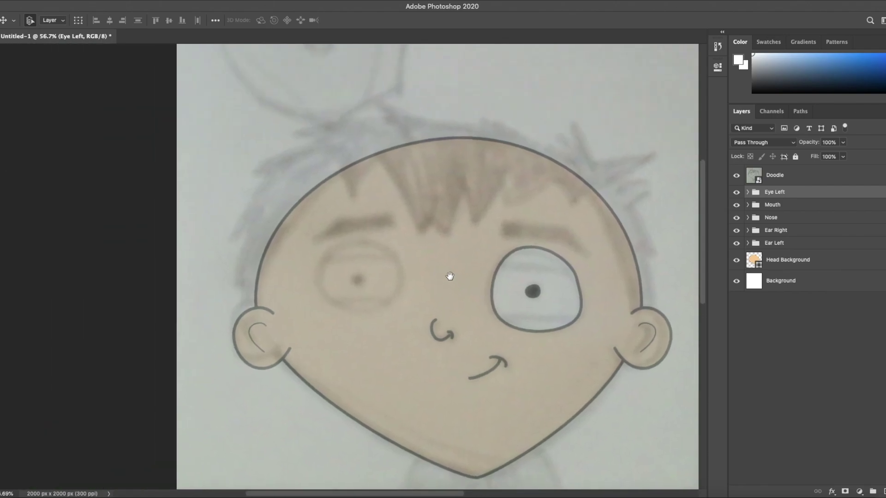
{"action": "scroll", "coordinate": [421, 306], "scroll_direction": "up", "scroll_amount": 3}
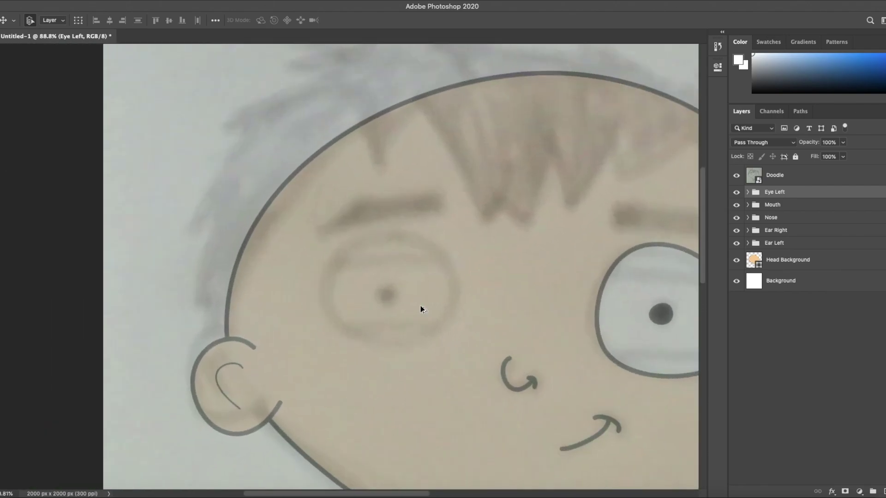
{"action": "left_click_drag", "start_coordinate": [768, 195], "coordinate": [883, 492]}
{"action": "double_click", "coordinate": [780, 191]}
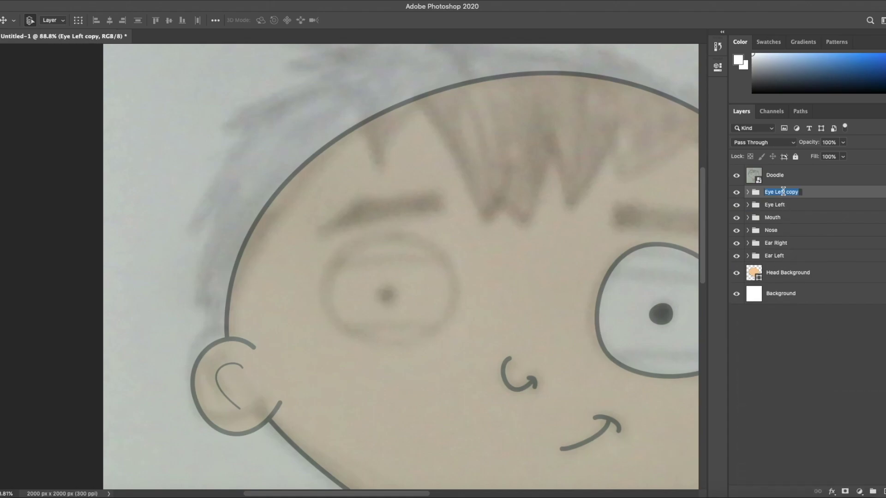
{"action": "type", "text": "Eye Right"}
{"action": "key", "text": "Return"}
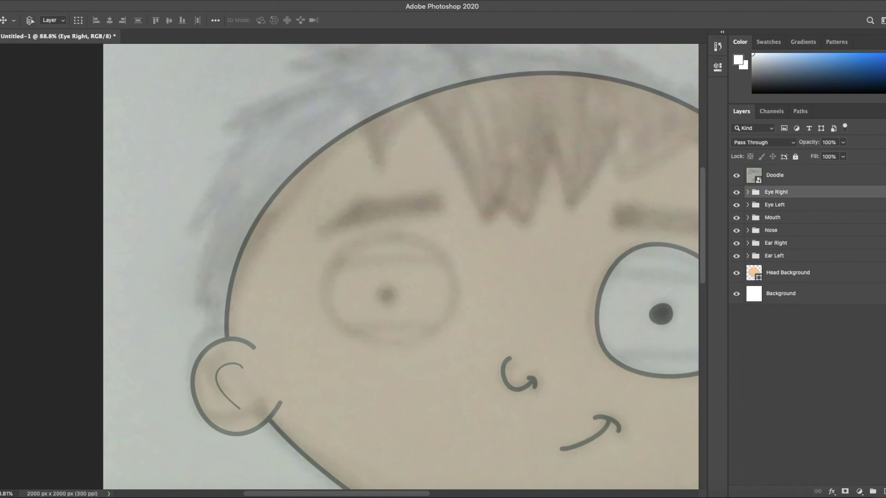
{"action": "key", "text": "ctrl+t"}
{"action": "left_click_drag", "start_coordinate": [661, 320], "coordinate": [391, 294]}
{"action": "left_click", "coordinate": [747, 193]}
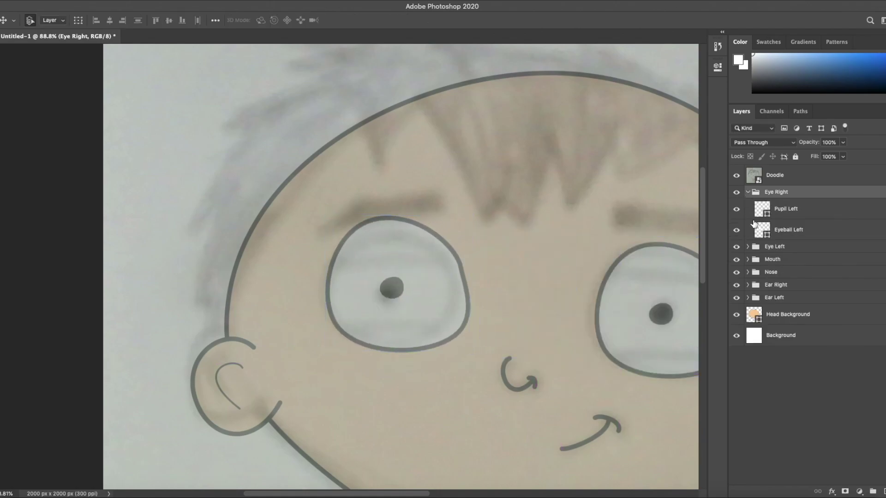
Drag the copied eyeball's top, right and bottom anchors to follow the sketch.
{"action": "left_click", "coordinate": [783, 230]}
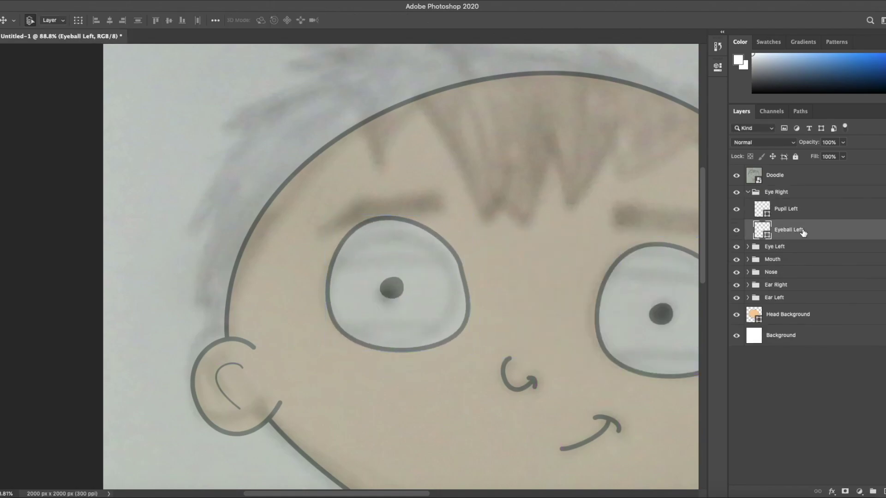
{"action": "key", "text": "a"}
{"action": "scroll", "coordinate": [454, 270], "scroll_direction": "up", "scroll_amount": 3}
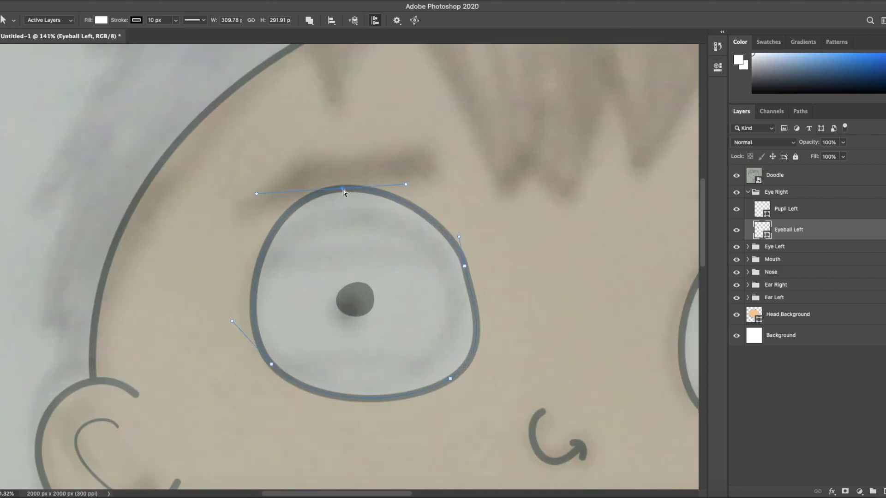
{"action": "left_click_drag", "start_coordinate": [344, 193], "coordinate": [354, 205]}
{"action": "left_click", "coordinate": [462, 266]}
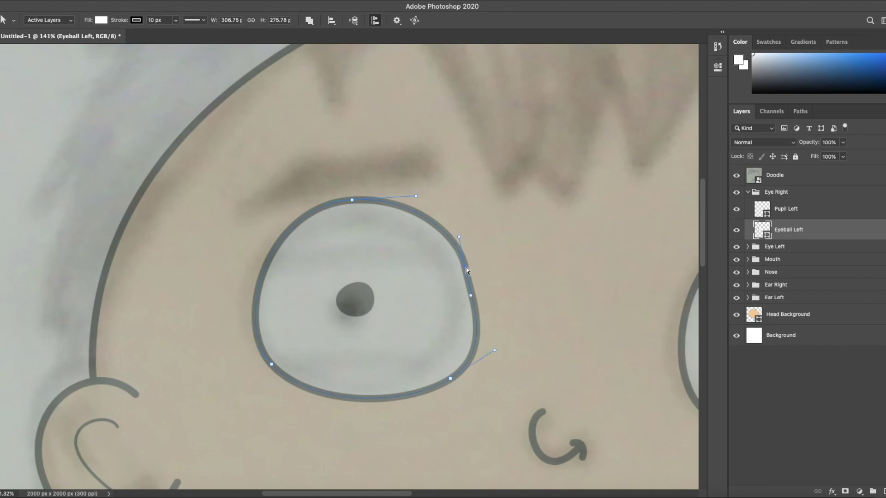
{"action": "left_click_drag", "start_coordinate": [461, 266], "coordinate": [460, 264]}
{"action": "left_click", "coordinate": [451, 380]}
{"action": "left_click_drag", "start_coordinate": [452, 381], "coordinate": [436, 373]}
{"action": "left_click_drag", "start_coordinate": [271, 364], "coordinate": [280, 362]}
Refine the copied eyeball's top curve, right side and bottom points for a rounder fit.
{"action": "left_click", "coordinate": [352, 201]}
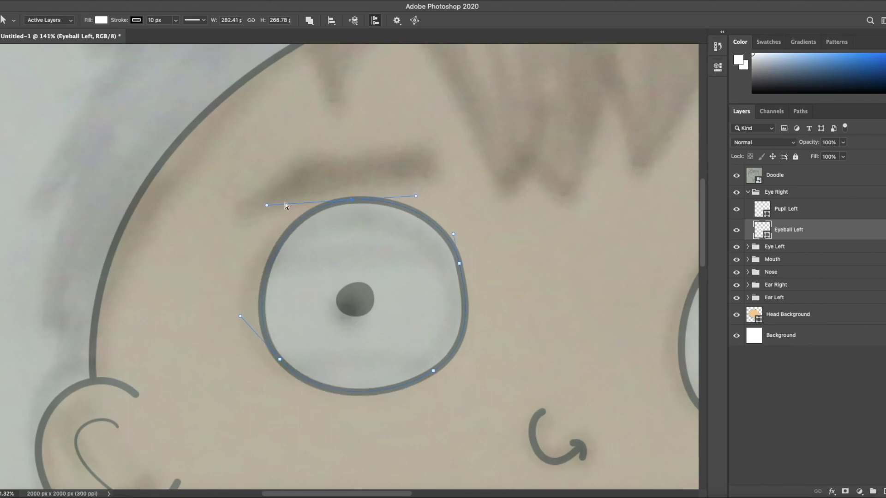
{"action": "left_click_drag", "start_coordinate": [277, 204], "coordinate": [275, 204]}
{"action": "left_click", "coordinate": [459, 264]}
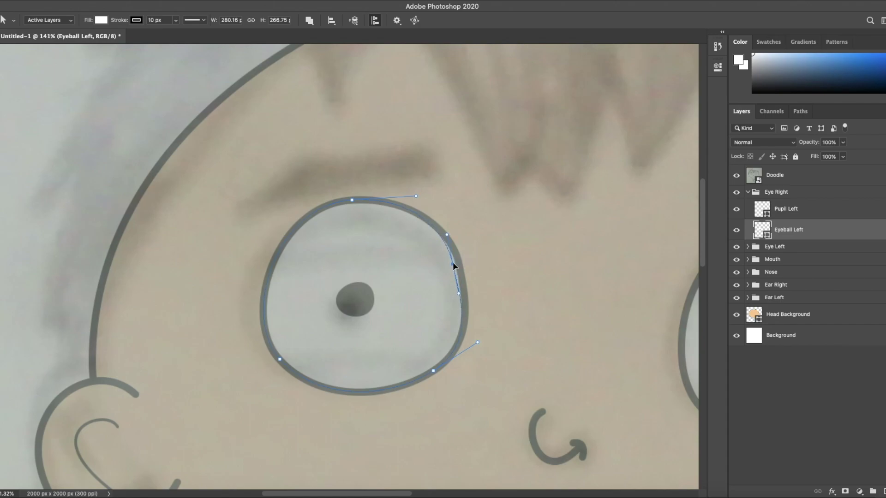
{"action": "left_click_drag", "start_coordinate": [452, 263], "coordinate": [448, 235]}
{"action": "left_click_drag", "start_coordinate": [435, 372], "coordinate": [425, 370]}
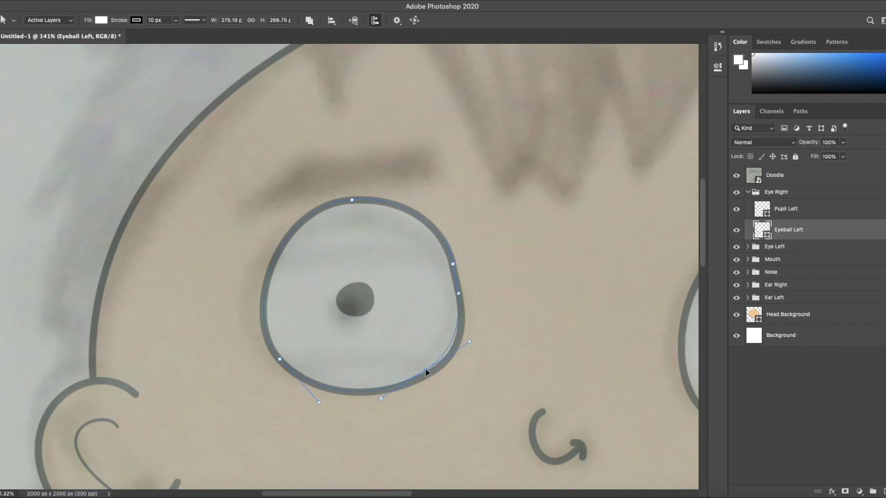
{"action": "left_click", "coordinate": [279, 361]}
{"action": "left_click_drag", "start_coordinate": [279, 361], "coordinate": [281, 359]}
{"action": "scroll", "coordinate": [568, 367], "scroll_direction": "down", "scroll_amount": 5}
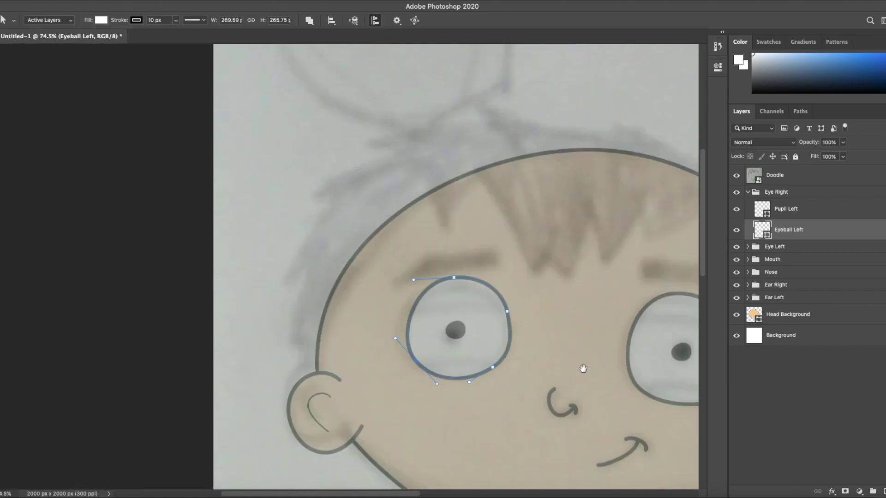
{"action": "left_click_drag", "start_coordinate": [583, 369], "coordinate": [401, 330]}
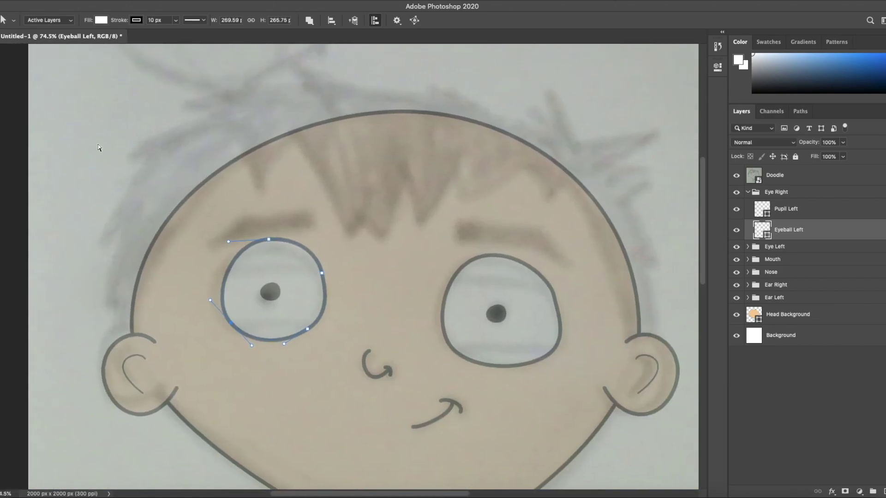
Pull the original Eyeball Left edge up slightly to fit its sketch.
{"action": "key", "text": "v"}
{"action": "left_click", "coordinate": [416, 314]}
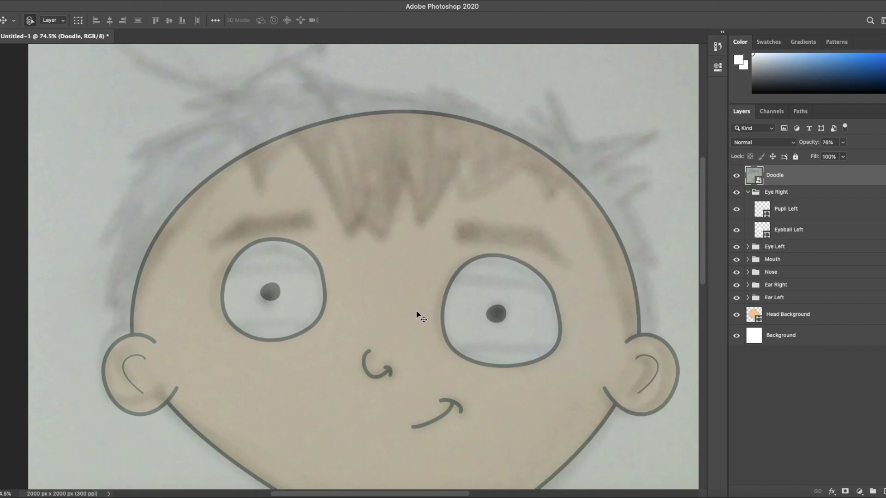
{"action": "left_click", "coordinate": [748, 247]}
{"action": "left_click", "coordinate": [786, 285]}
{"action": "key", "text": "a"}
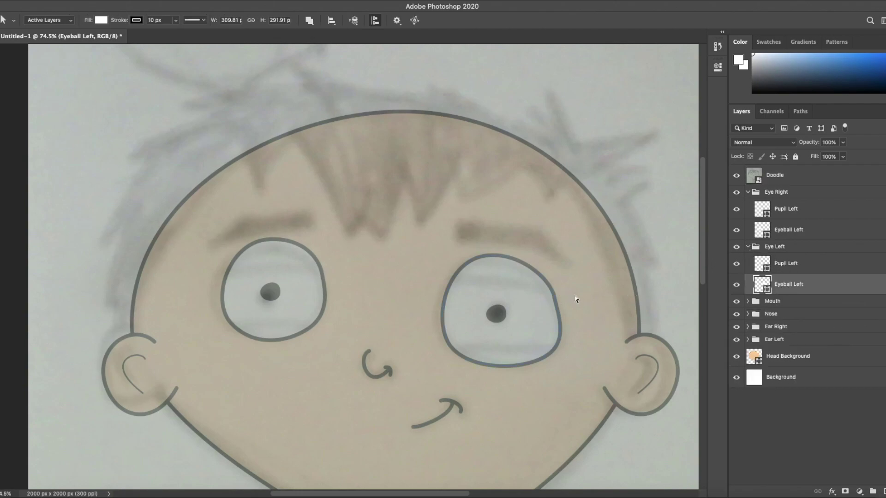
{"action": "scroll", "coordinate": [554, 296], "scroll_direction": "up", "scroll_amount": 2}
{"action": "mouse_move", "coordinate": [556, 296]}
{"action": "left_mouse_down"}
{"action": "mouse_move", "coordinate": [554, 280]}
{"action": "mouse_move", "coordinate": [559, 301]}
{"action": "left_mouse_up"}
{"action": "key", "text": "v"}
{"action": "left_click", "coordinate": [550, 208]}
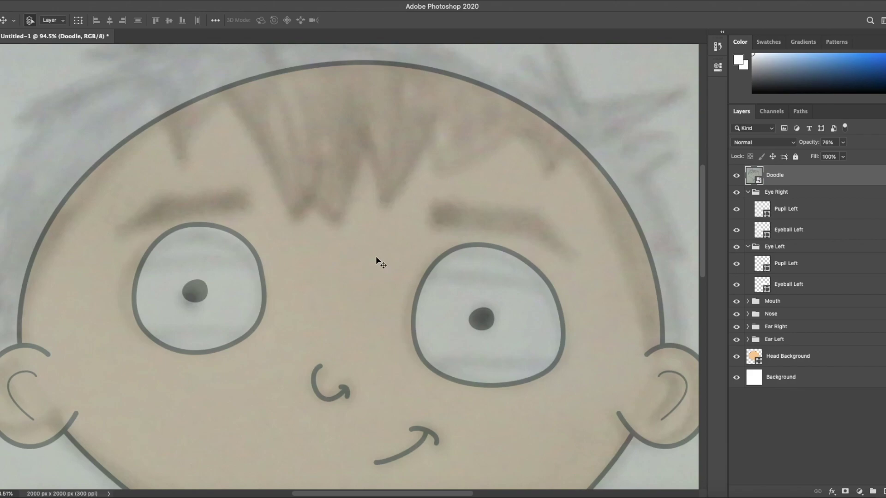
Rename the copied layers 'Eyeball Right' and 'Pupil Right', then collapse both eye folders.
{"action": "double_click", "coordinate": [789, 230]}
{"action": "type", "text": "Eyeball Right"}
{"action": "key", "text": "Return"}
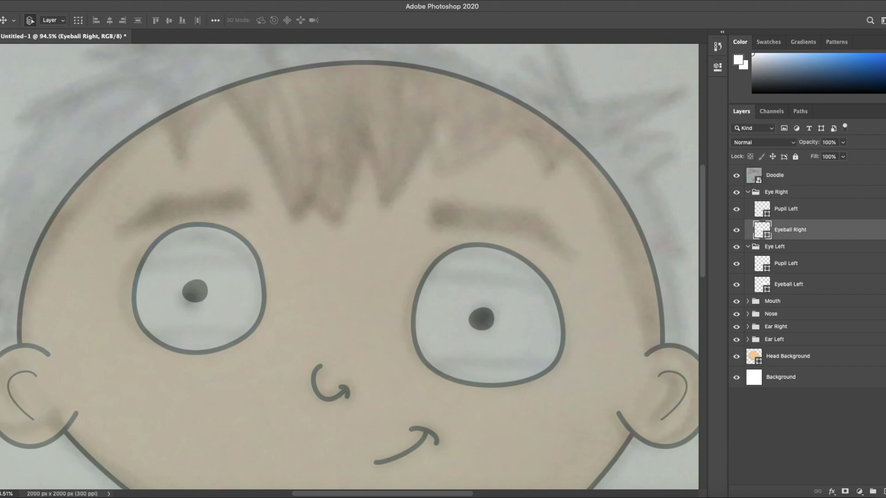
{"action": "double_click", "coordinate": [790, 209]}
{"action": "type", "text": "Pupil Right"}
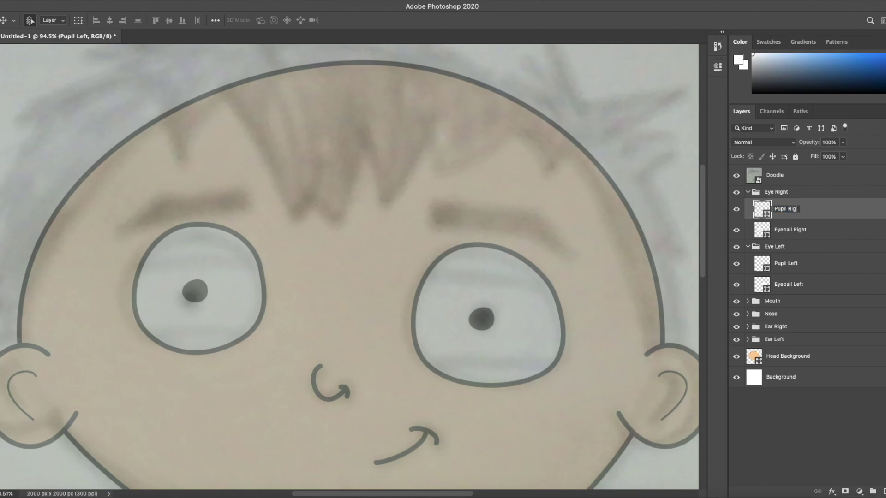
{"action": "key", "text": "Return"}
{"action": "left_click", "coordinate": [748, 192]}
{"action": "left_click", "coordinate": [748, 204]}
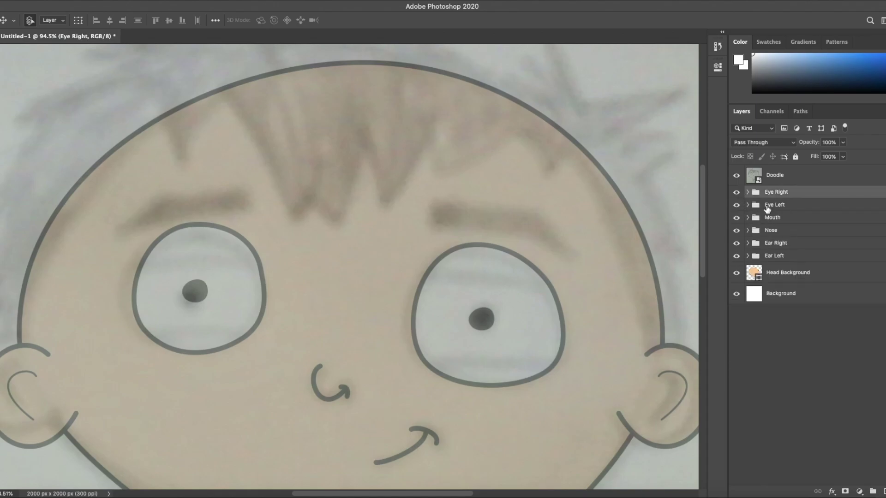
{"action": "scroll", "coordinate": [495, 268], "scroll_direction": "down", "scroll_amount": 3}
With Doodle hidden, drag the Eyeball Right anchors outward to widen and round it.
{"action": "left_click", "coordinate": [736, 175]}
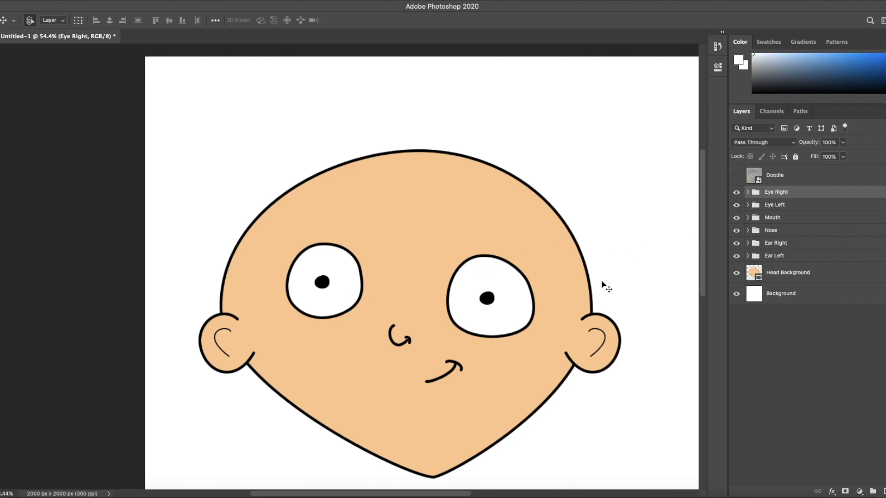
{"action": "left_click", "coordinate": [748, 192]}
{"action": "left_click", "coordinate": [790, 229]}
{"action": "key", "text": "a"}
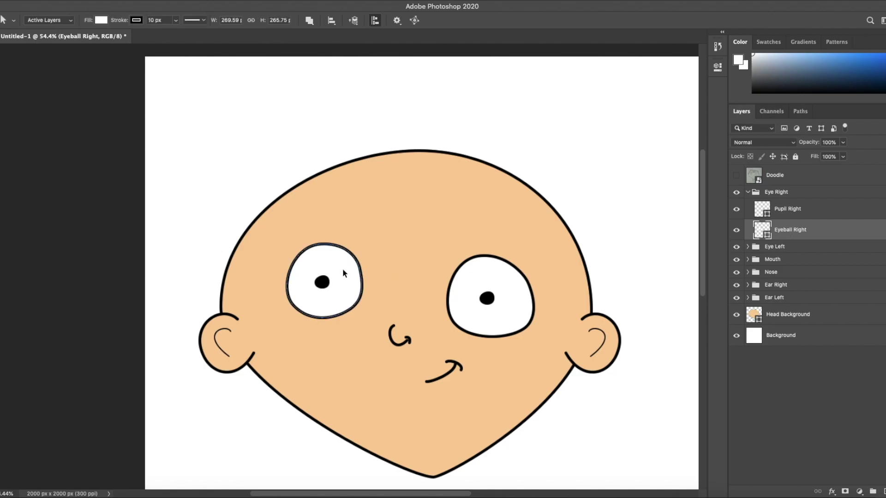
{"action": "scroll", "coordinate": [342, 269], "scroll_direction": "up", "scroll_amount": 3}
{"action": "left_click", "coordinate": [377, 283]}
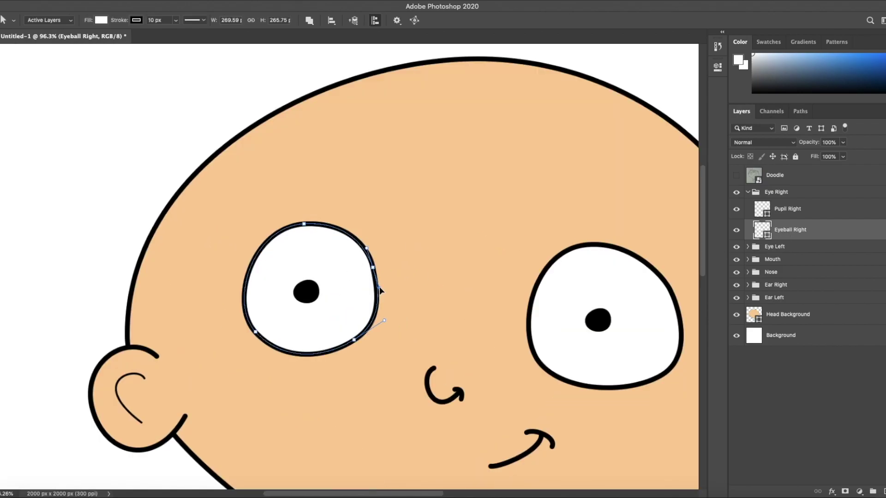
{"action": "left_click_drag", "start_coordinate": [373, 267], "coordinate": [377, 266]}
{"action": "left_click_drag", "start_coordinate": [304, 224], "coordinate": [304, 220]}
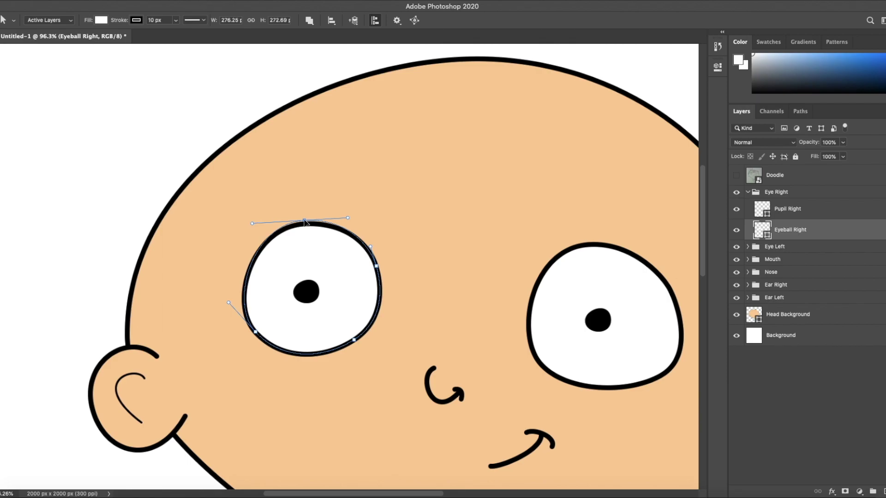
{"action": "left_click_drag", "start_coordinate": [255, 332], "coordinate": [252, 335]}
{"action": "left_click_drag", "start_coordinate": [356, 342], "coordinate": [360, 345]}
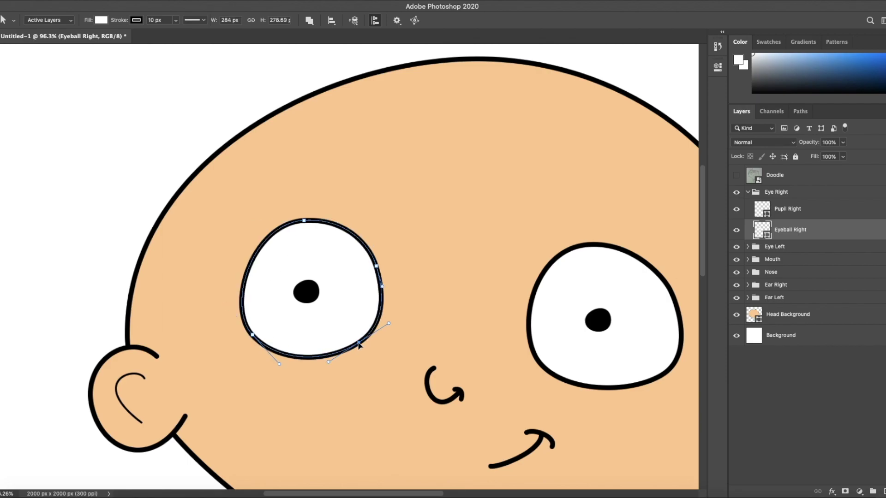
Collapse the Eye Right folder and show the Doodle sketch over the whole head again.
{"action": "key", "text": "v"}
{"action": "left_click", "coordinate": [421, 123]}
{"action": "scroll", "coordinate": [502, 248], "scroll_direction": "down", "scroll_amount": 5}
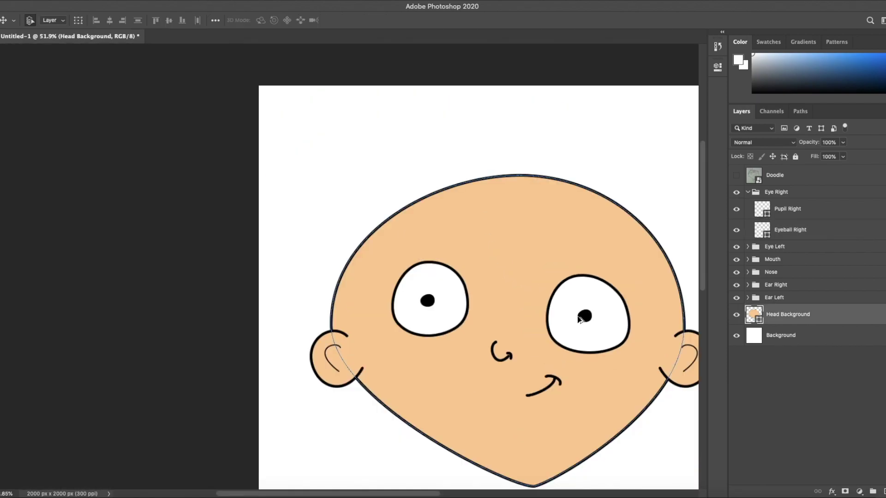
{"action": "left_click_drag", "start_coordinate": [580, 315], "coordinate": [504, 277]}
{"action": "left_click", "coordinate": [778, 246]}
{"action": "left_click", "coordinate": [747, 192]}
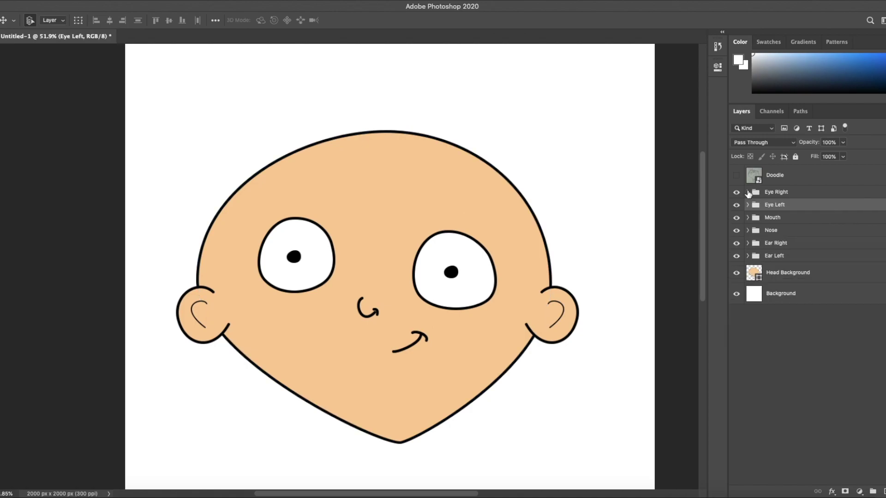
{"action": "left_click", "coordinate": [788, 218]}
{"action": "left_click", "coordinate": [775, 175]}
{"action": "left_click", "coordinate": [736, 175]}
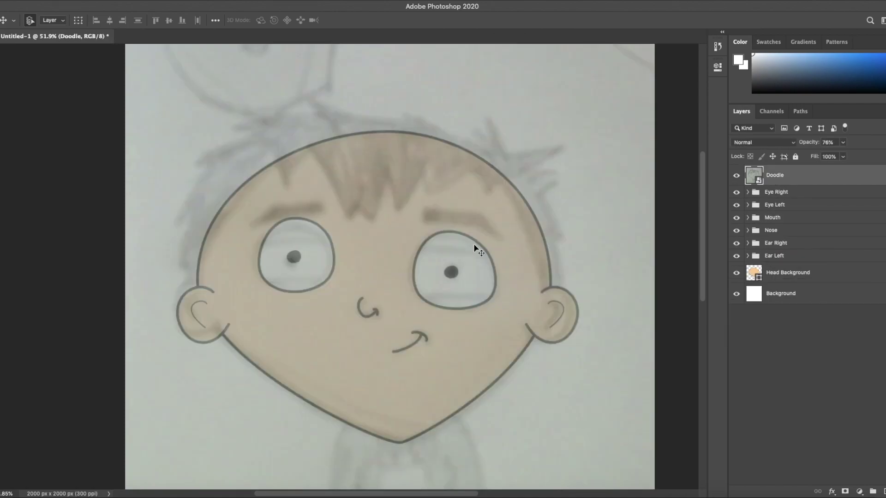
{"action": "scroll", "coordinate": [475, 246], "scroll_direction": "up", "scroll_amount": 5}
Draw a closed eyebrow outline with the Pen tool above the right-hand eye.
{"action": "key", "text": "p"}
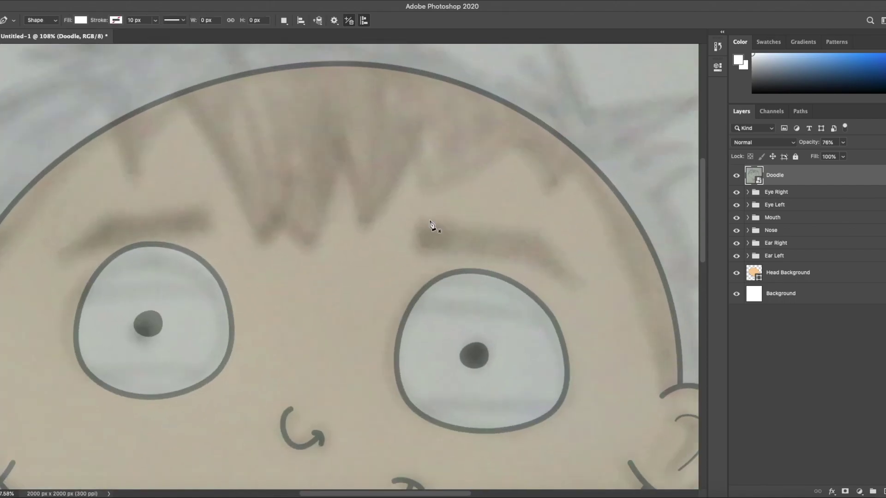
{"action": "left_click", "coordinate": [423, 224]}
{"action": "left_click", "coordinate": [421, 246]}
{"action": "left_click_drag", "start_coordinate": [534, 256], "coordinate": [564, 281]}
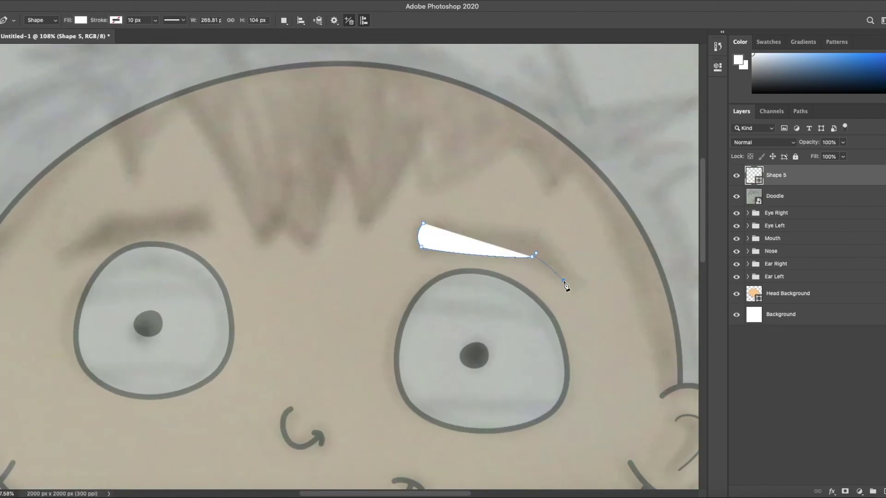
{"action": "left_click", "coordinate": [564, 281]}
{"action": "left_click_drag", "start_coordinate": [542, 236], "coordinate": [529, 231]}
{"action": "left_click", "coordinate": [423, 224]}
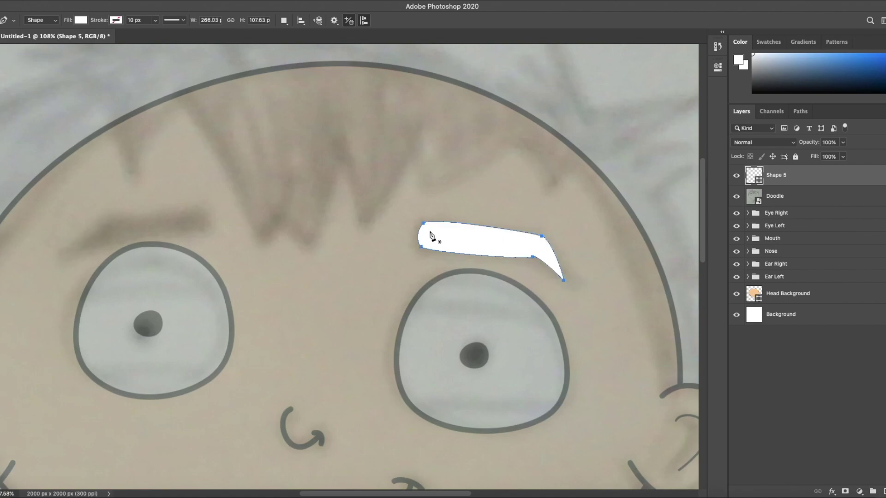
Give the eyebrow a black stroke and an ochre brown fill.
{"action": "left_click", "coordinate": [116, 19]}
{"action": "left_click", "coordinate": [74, 40]}
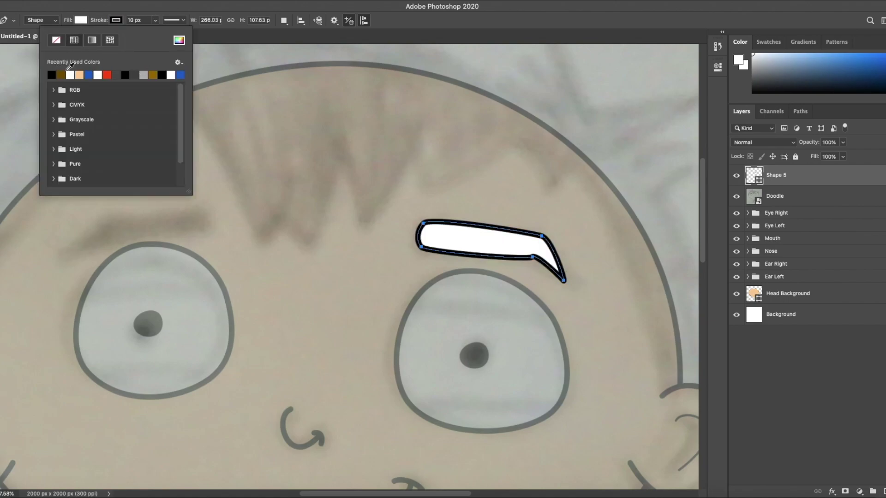
{"action": "left_click", "coordinate": [81, 20]}
{"action": "left_click", "coordinate": [53, 75]}
{"action": "left_click", "coordinate": [34, 74]}
{"action": "left_click", "coordinate": [117, 75]}
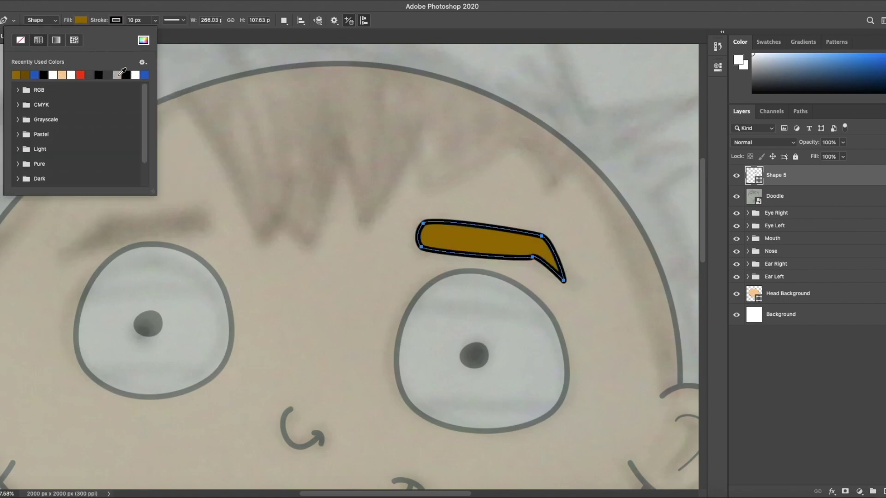
{"action": "left_click", "coordinate": [85, 23]}
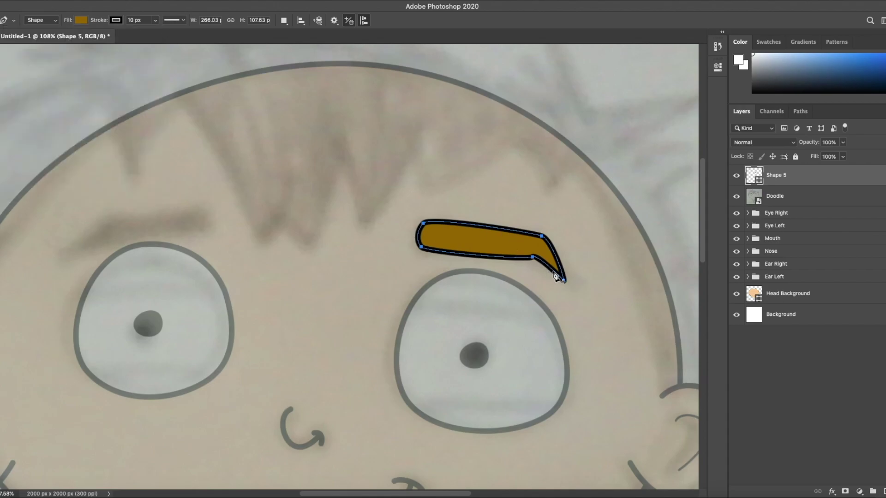
Smooth the eyebrow's bottom bend and tip by adjusting anchors with Direct Selection.
{"action": "scroll", "coordinate": [560, 271], "scroll_direction": "up", "scroll_amount": 5}
{"action": "scroll", "coordinate": [507, 214], "scroll_direction": "up", "scroll_amount": 3}
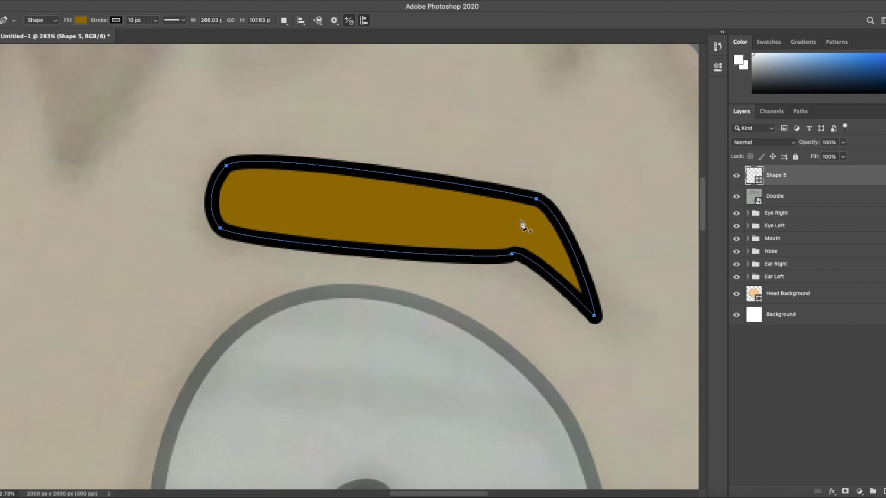
{"action": "key", "text": "a"}
{"action": "left_click", "coordinate": [511, 253]}
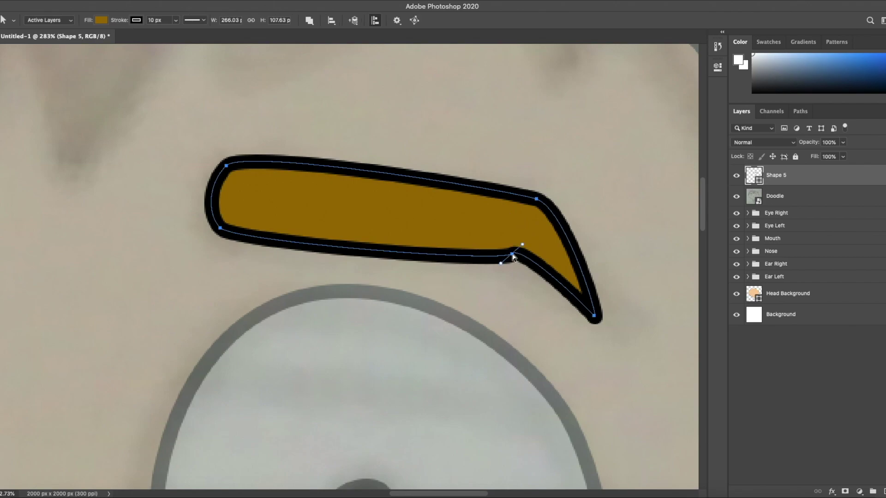
{"action": "mouse_move", "coordinate": [522, 245]}
{"action": "left_mouse_down"}
{"action": "mouse_move", "coordinate": [530, 258]}
{"action": "mouse_move", "coordinate": [517, 261]}
{"action": "left_mouse_up"}
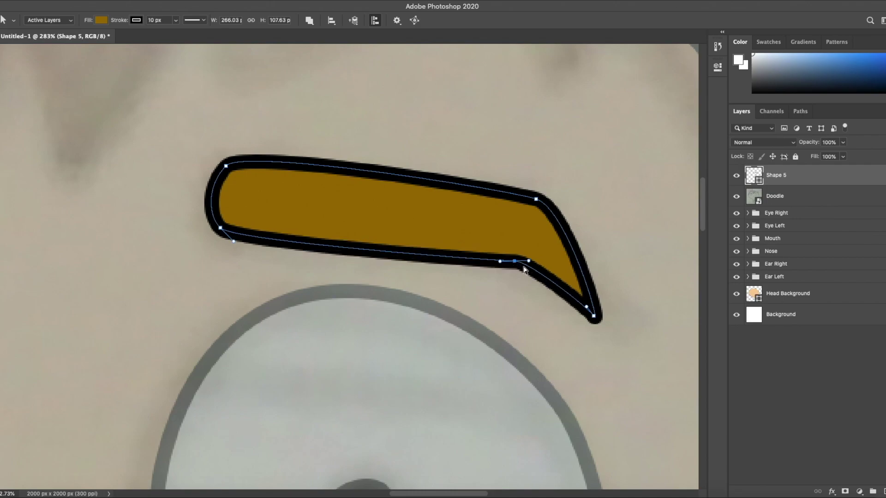
{"action": "left_click", "coordinate": [595, 317]}
{"action": "mouse_move", "coordinate": [601, 325]}
{"action": "left_mouse_down"}
{"action": "mouse_move", "coordinate": [610, 317]}
{"action": "mouse_move", "coordinate": [600, 313]}
{"action": "left_mouse_up"}
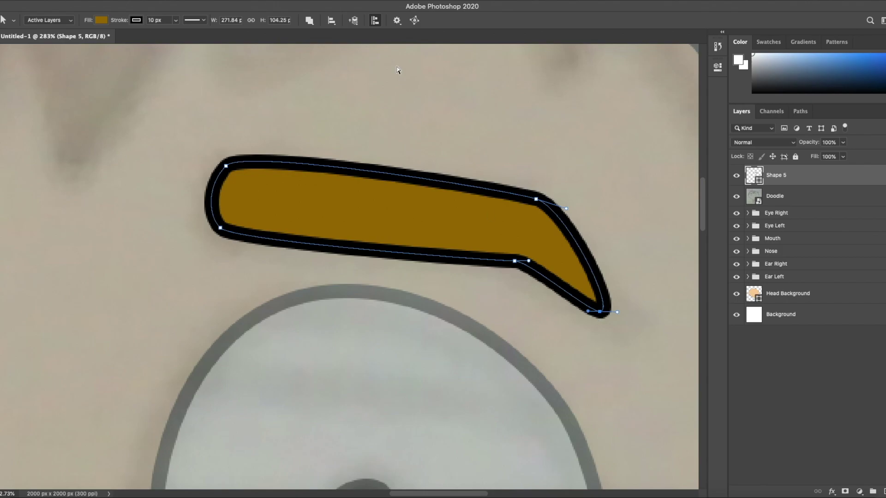
{"action": "key", "text": "v"}
{"action": "left_click", "coordinate": [392, 115]}
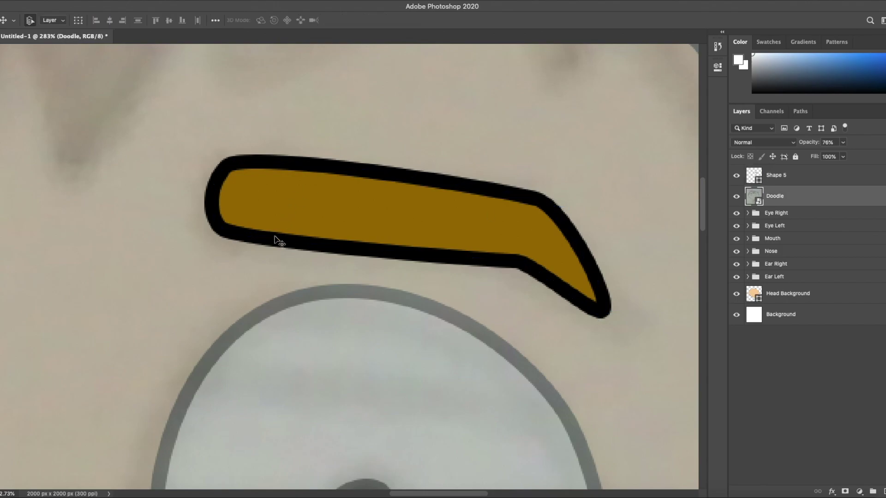
Fit the document in view and rename Shape 5 to 'Eyebrow Left'.
{"action": "key", "text": "super+0"}
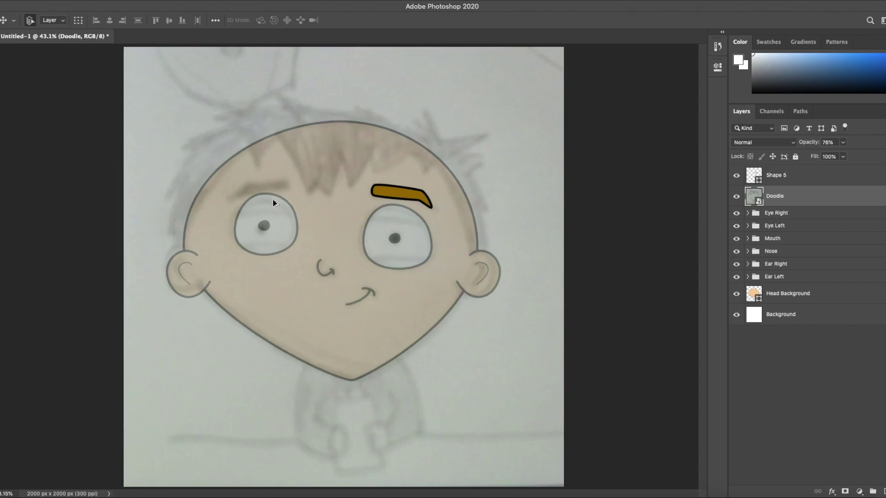
{"action": "scroll", "coordinate": [284, 195], "scroll_direction": "up", "scroll_amount": 2}
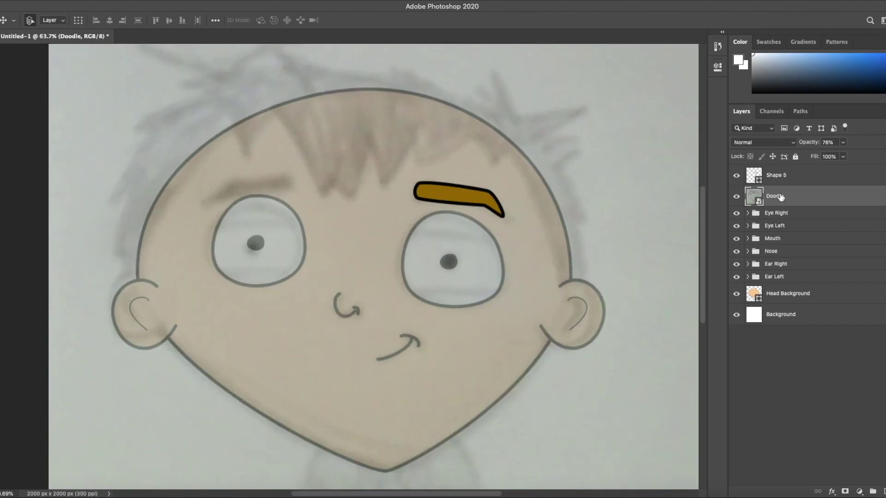
{"action": "left_click", "coordinate": [779, 177]}
{"action": "double_click", "coordinate": [779, 175]}
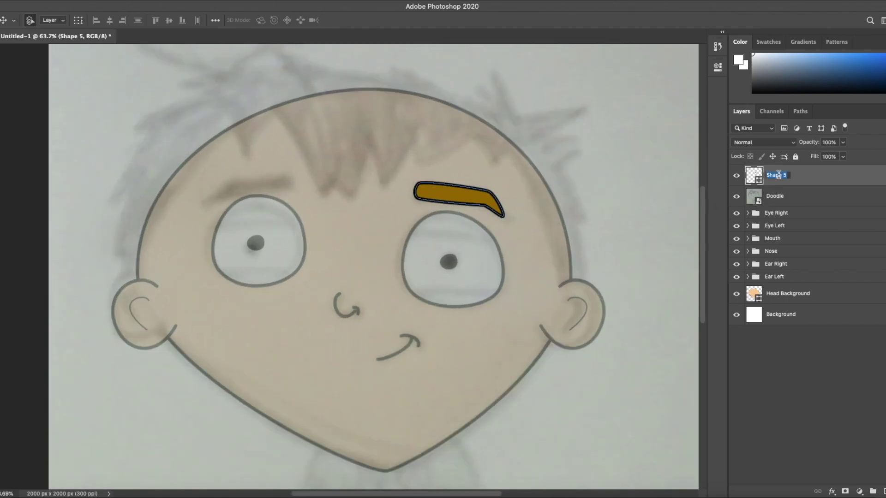
{"action": "type", "text": "Eyebrow Left"}
{"action": "key", "text": "Return"}
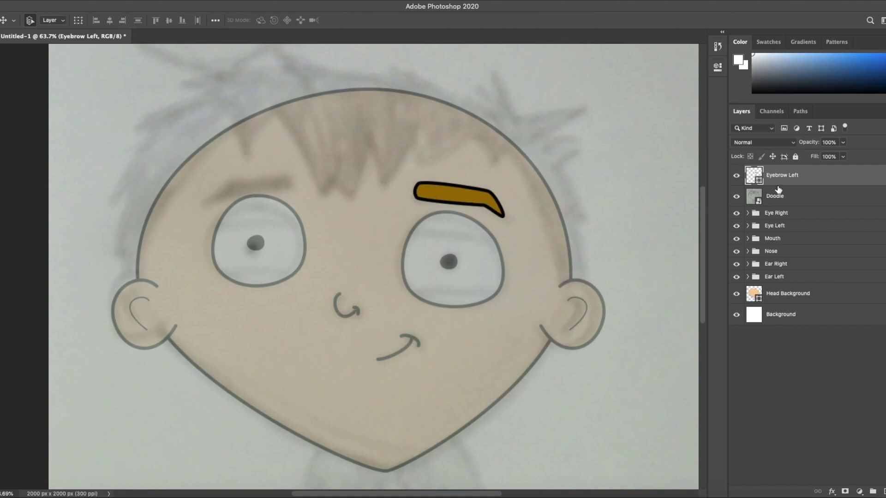
Duplicate the eyebrow layer and rename the copy 'Eyebrow Right'.
{"action": "left_click_drag", "start_coordinate": [784, 183], "coordinate": [884, 489]}
{"action": "double_click", "coordinate": [812, 175]}
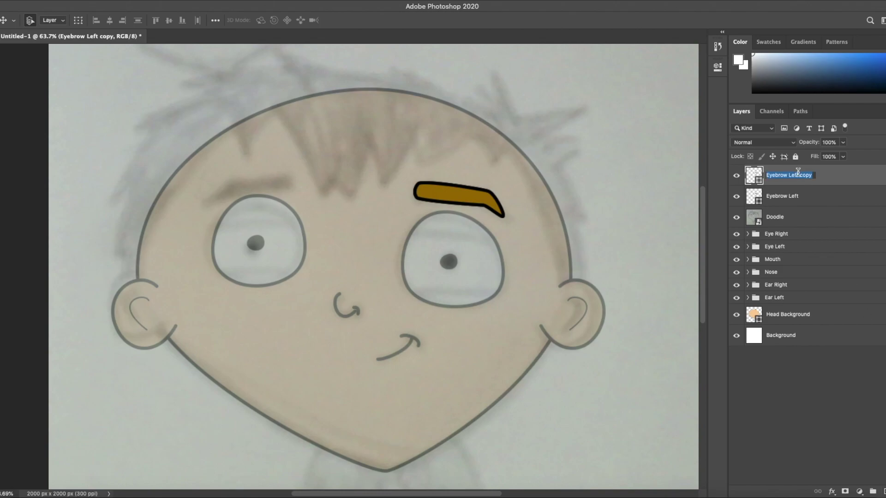
{"action": "left_click_drag", "start_coordinate": [813, 176], "coordinate": [789, 175]}
{"action": "type", "text": "Righ"}
{"action": "key", "text": "Return"}
Create a new layer group named 'Eyebrows'.
{"action": "left_click_drag", "start_coordinate": [806, 180], "coordinate": [872, 491]}
{"action": "double_click", "coordinate": [773, 172]}
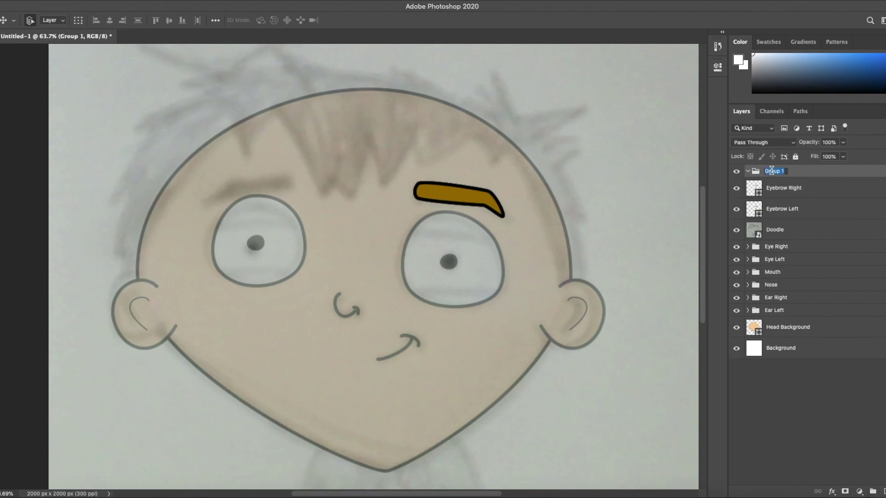
{"action": "type", "text": "Eyebrows"}
{"action": "key", "text": "Return"}
Move both eyebrows into the group and flip Eyebrow Right horizontally over the left-hand eye.
{"action": "left_click_drag", "start_coordinate": [773, 196], "coordinate": [779, 174]}
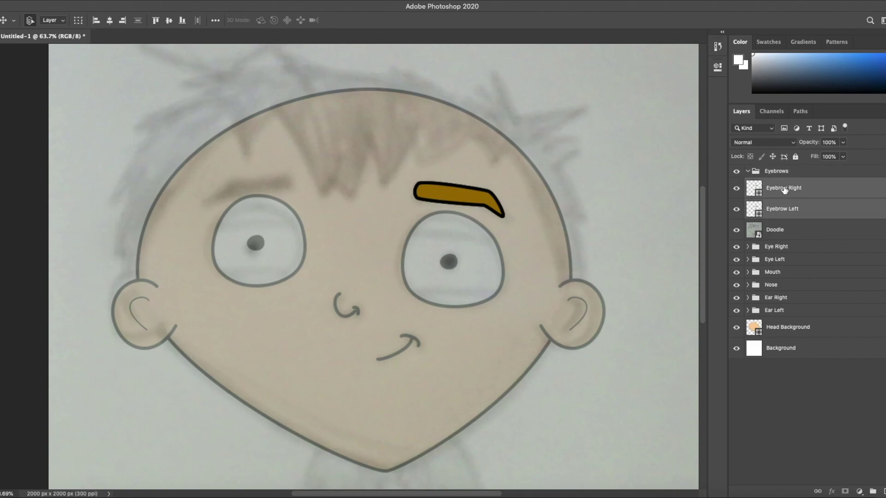
{"action": "left_click_drag", "start_coordinate": [793, 208], "coordinate": [793, 206]}
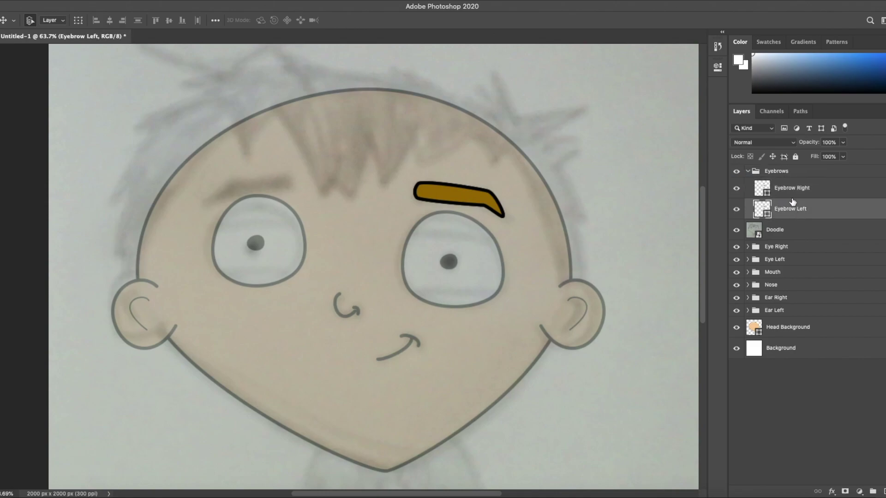
{"action": "left_click", "coordinate": [793, 189]}
{"action": "key", "text": "ctrl+t"}
{"action": "left_click_drag", "start_coordinate": [461, 196], "coordinate": [262, 196]}
{"action": "right_click", "coordinate": [257, 191]}
{"action": "left_click", "coordinate": [295, 367]}
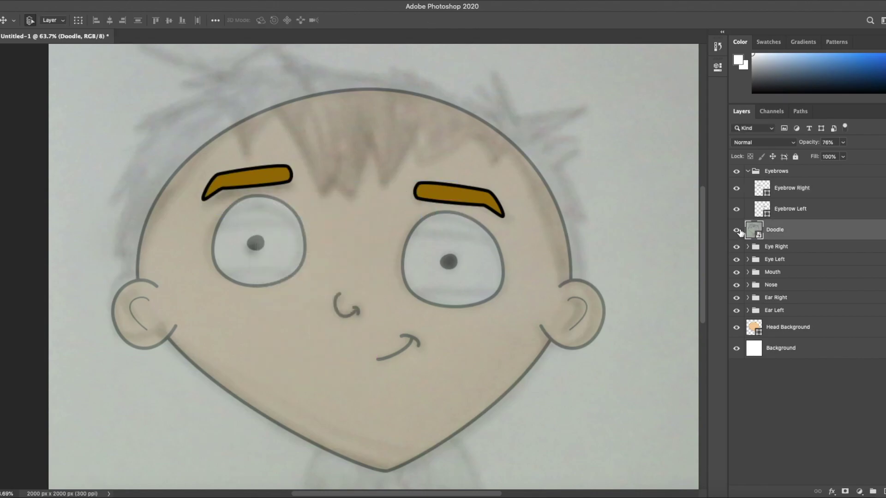
{"action": "left_click", "coordinate": [737, 230]}
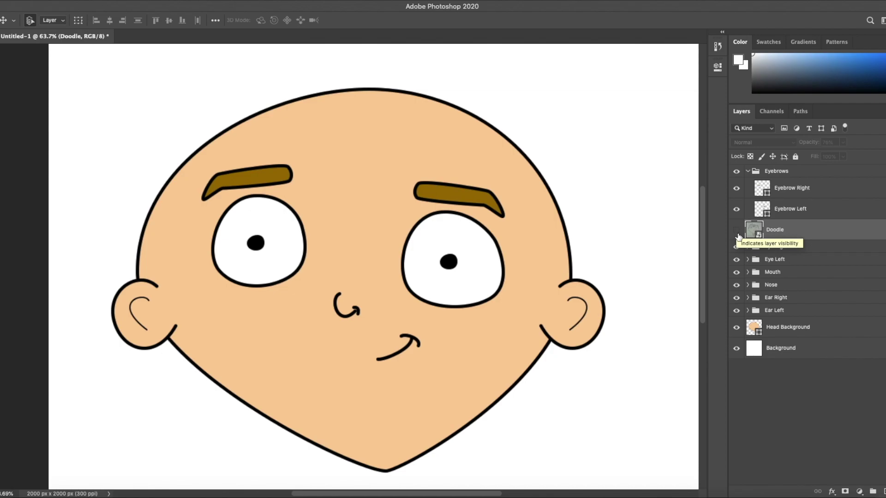
Toggle the sketch overlay repeatedly to compare the eyebrows, ending with it visible.
{"action": "left_click", "coordinate": [737, 231]}
{"action": "left_click", "coordinate": [737, 230]}
{"action": "left_click", "coordinate": [736, 231]}
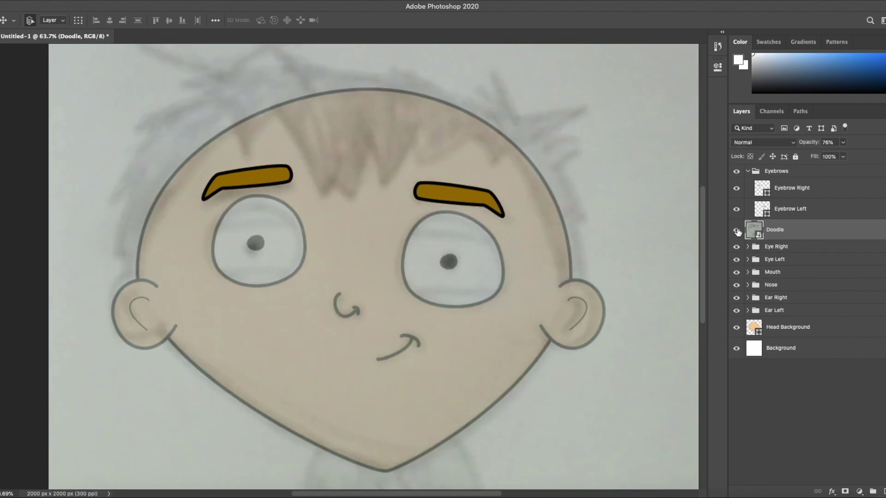
{"action": "left_click", "coordinate": [737, 231]}
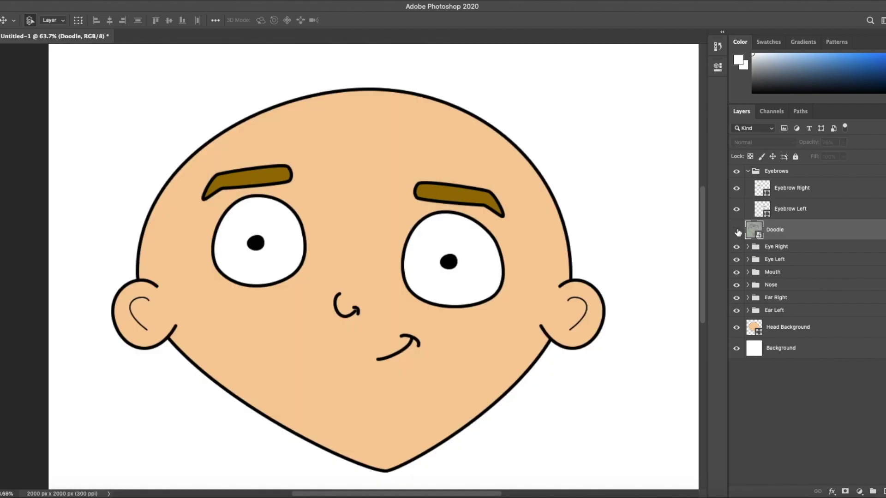
{"action": "left_click", "coordinate": [737, 230]}
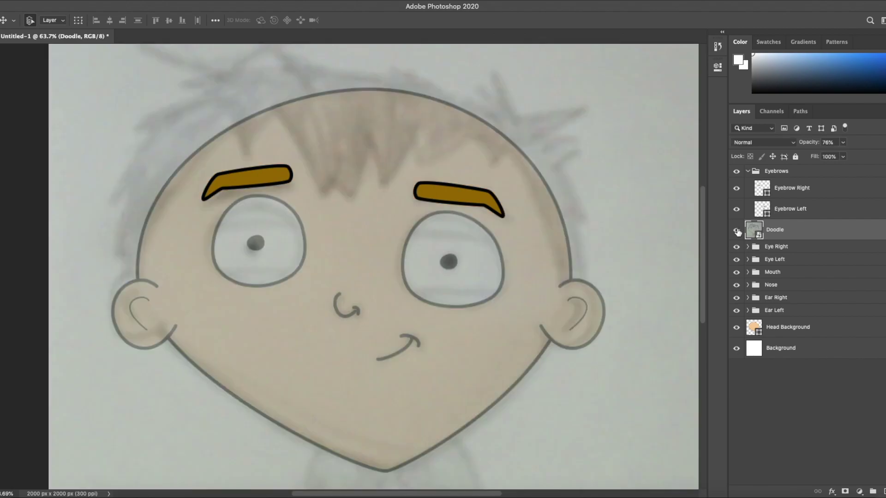
{"action": "left_click", "coordinate": [736, 230]}
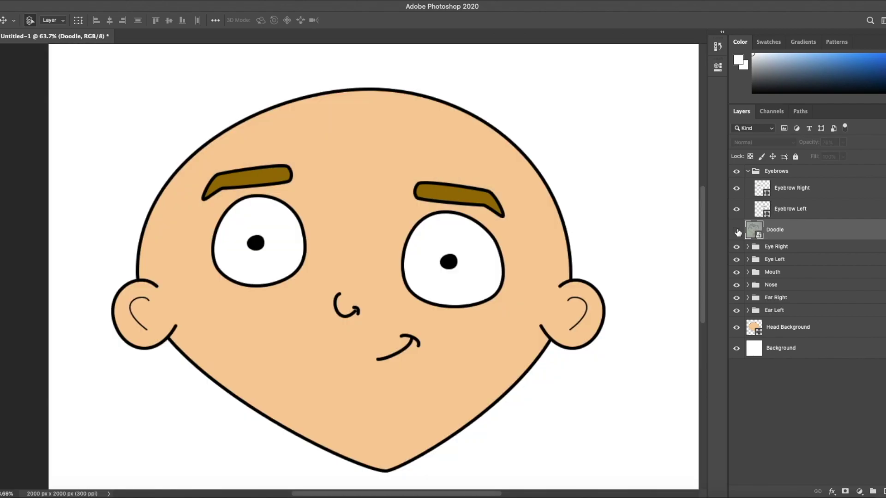
{"action": "left_click", "coordinate": [737, 230]}
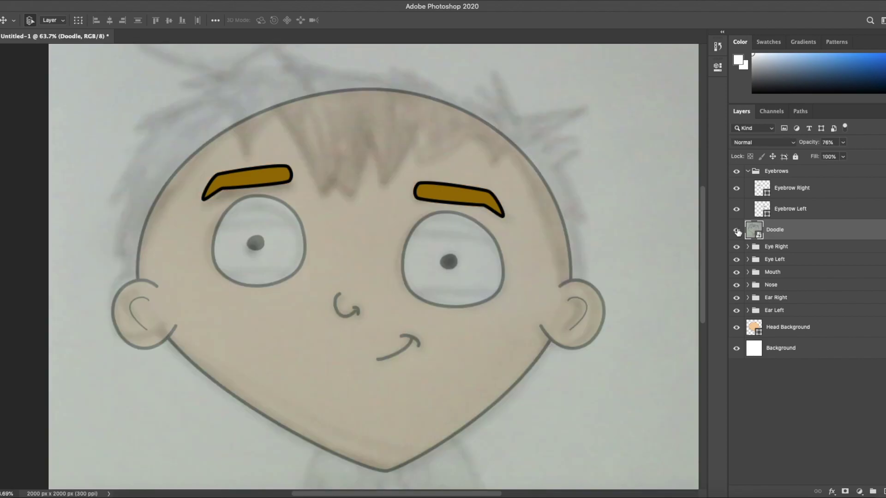
Collapse the Eyebrows group and undo an attempt to move it below the sketch.
{"action": "left_click", "coordinate": [783, 193]}
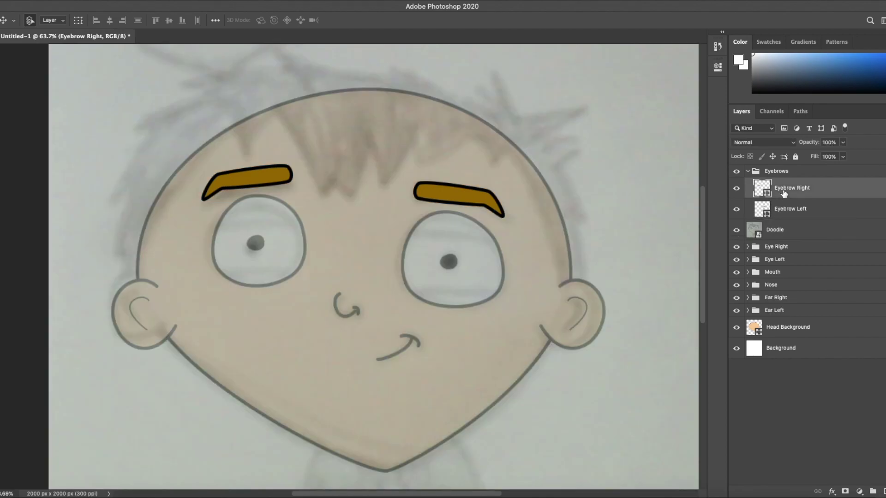
{"action": "left_click", "coordinate": [748, 172]}
{"action": "left_click_drag", "start_coordinate": [777, 177], "coordinate": [776, 204]}
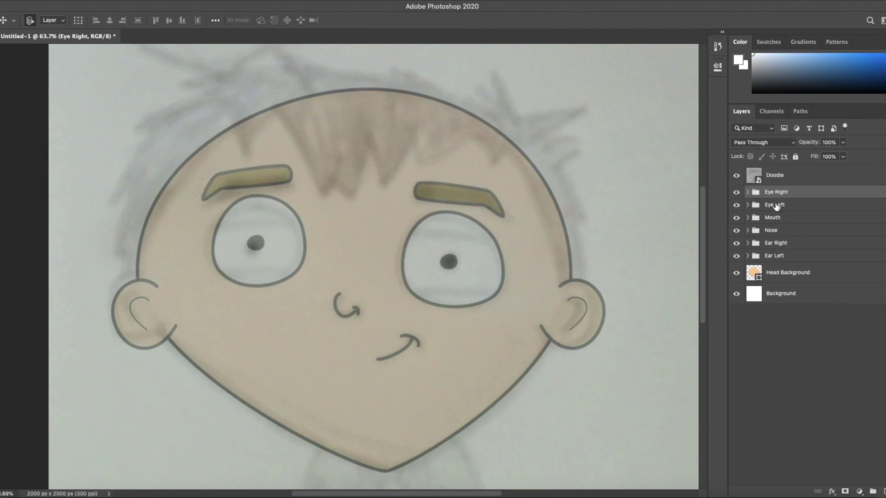
{"action": "key", "text": "ctrl+z"}
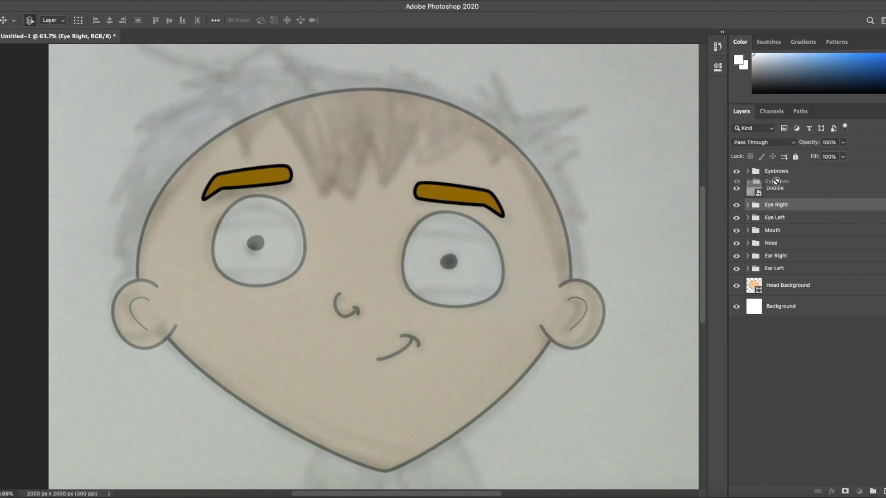